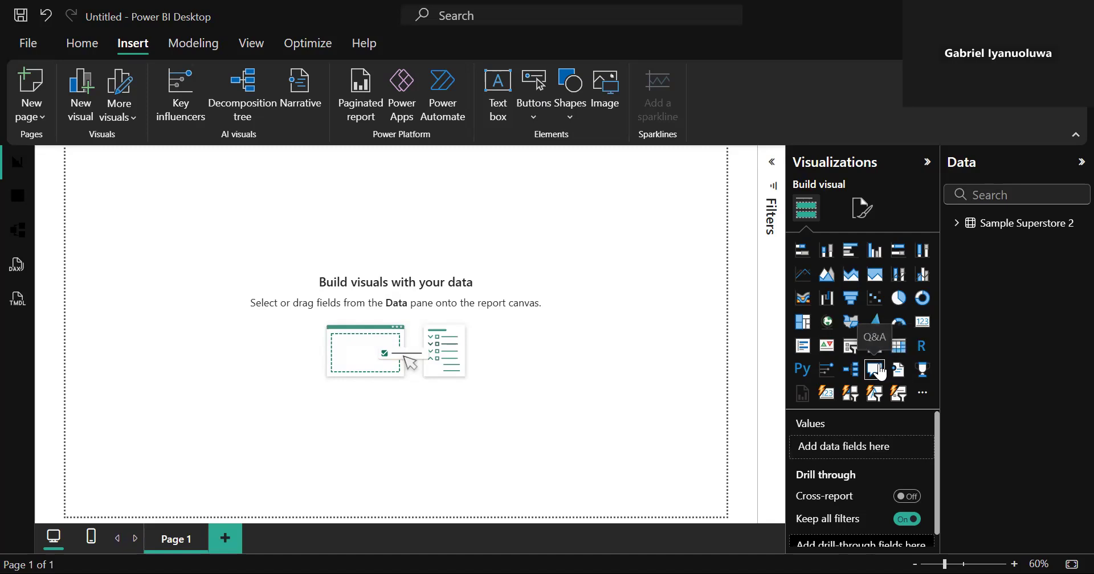
# - Add a Q&A visual to the report page, widen it and position it nearer the middle of the canvas
pyautogui.click(877, 369)
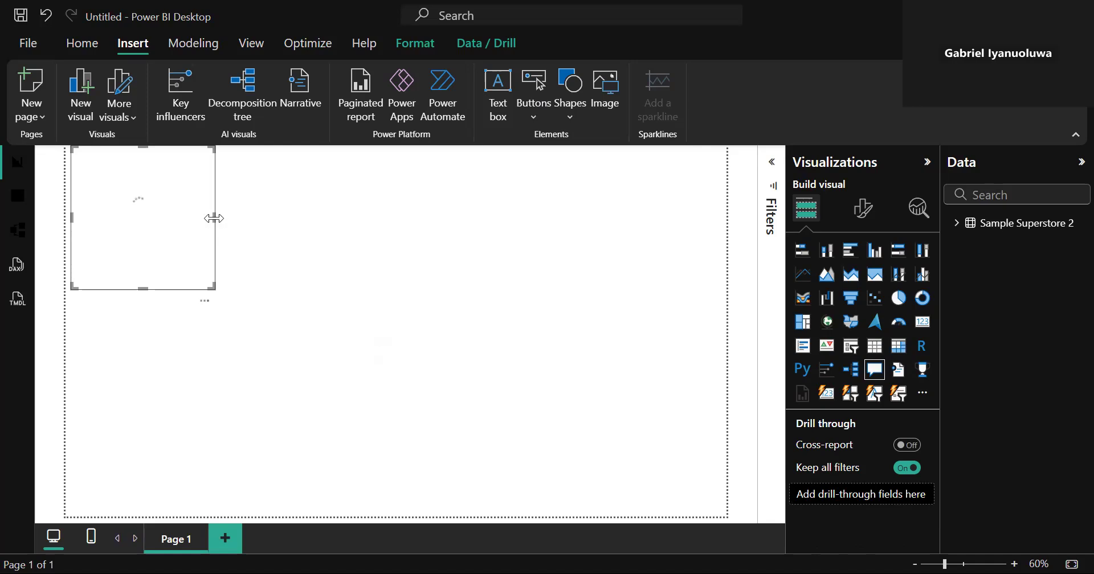
pyautogui.moveTo(216, 218); pyautogui.dragTo(399, 237)
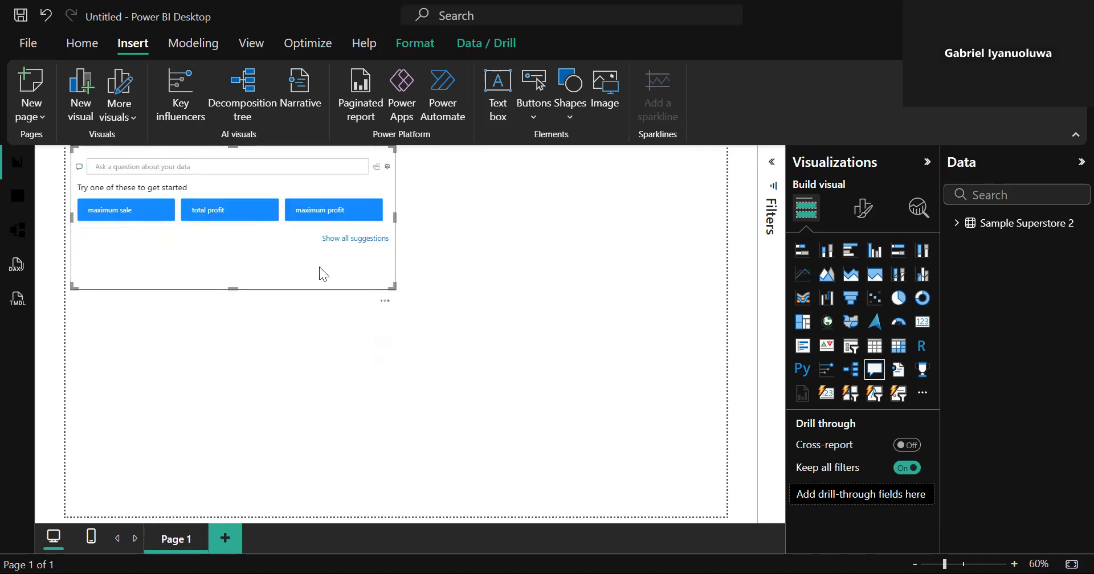
pyautogui.moveTo(319, 268); pyautogui.dragTo(421, 333)
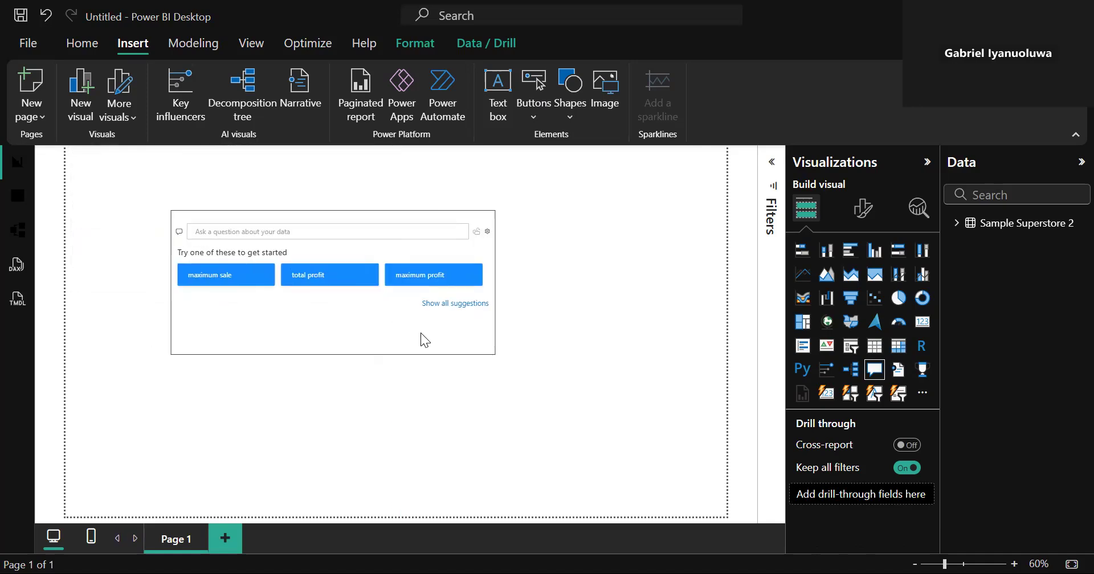
# - Ask the Q&A visual for "best 3 sub category by sales"
pyautogui.click(235, 228)
pyautogui.write('best 3 ')
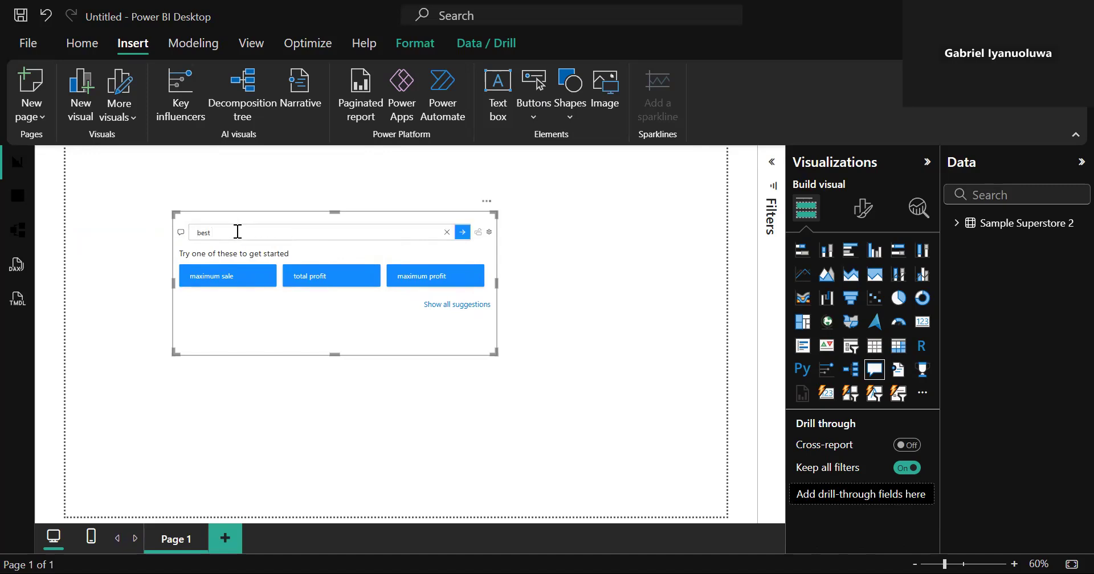
pyautogui.write('sub ca')
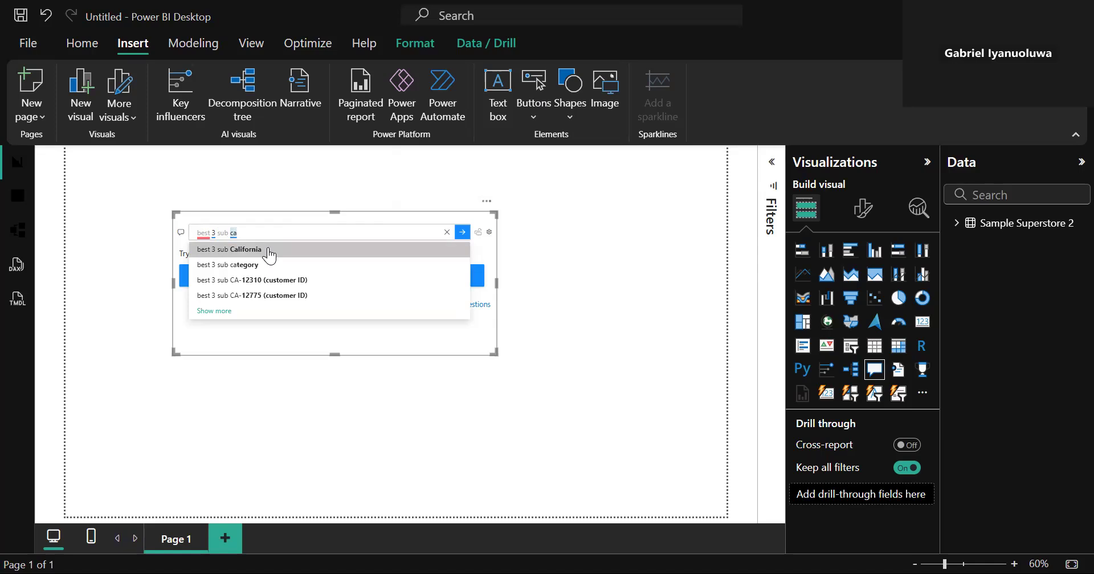
pyautogui.click(261, 265)
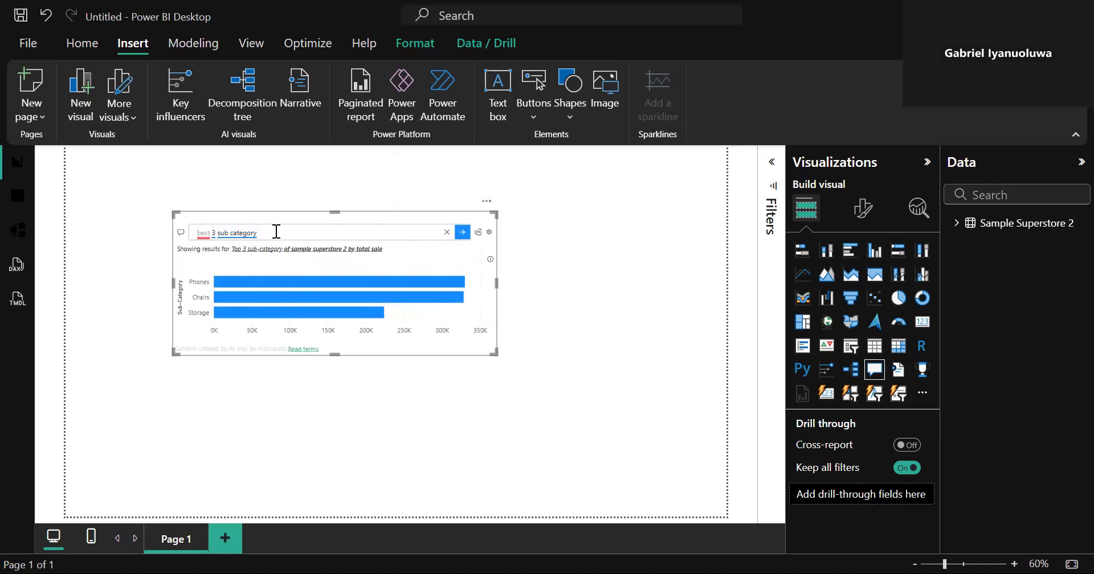
pyautogui.write('by sales')
pyautogui.press('Return')
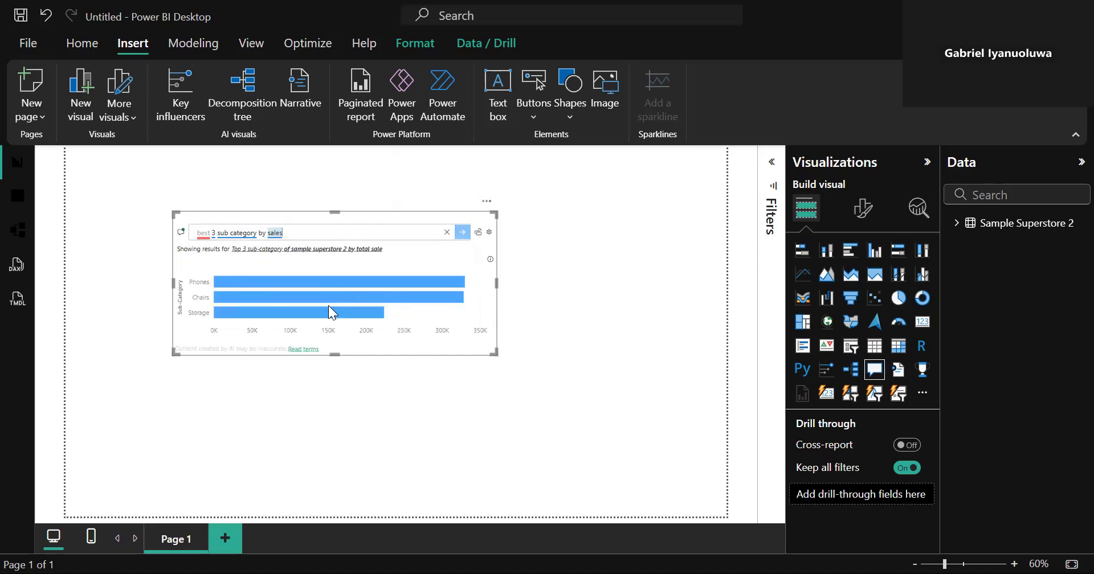
# - Resize the Q&A visual by extending its bottom edge toward the page bottom and lowering its top edge
pyautogui.click(334, 362)
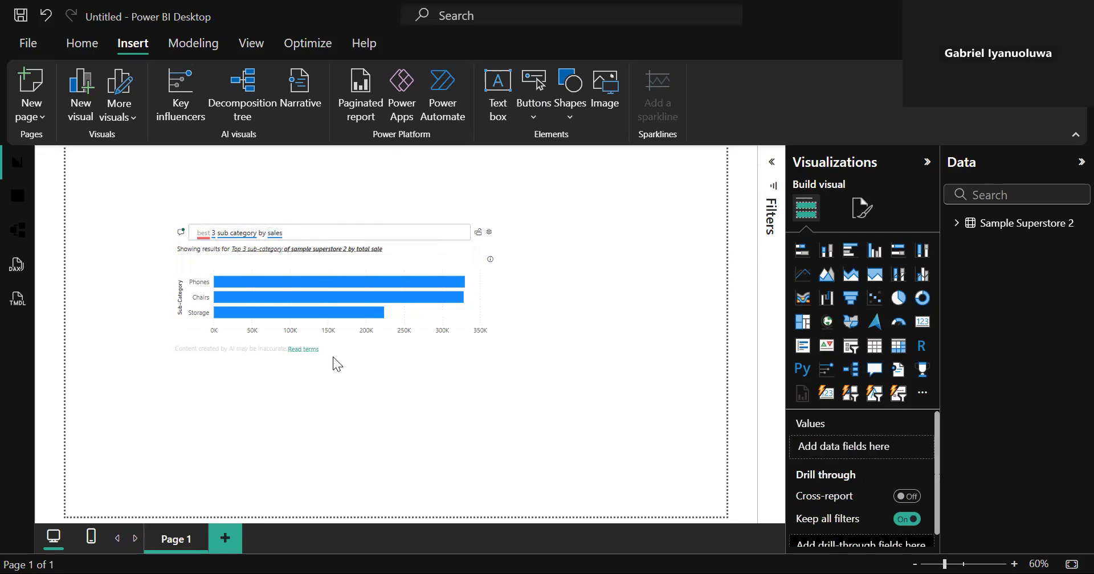
pyautogui.click(332, 353)
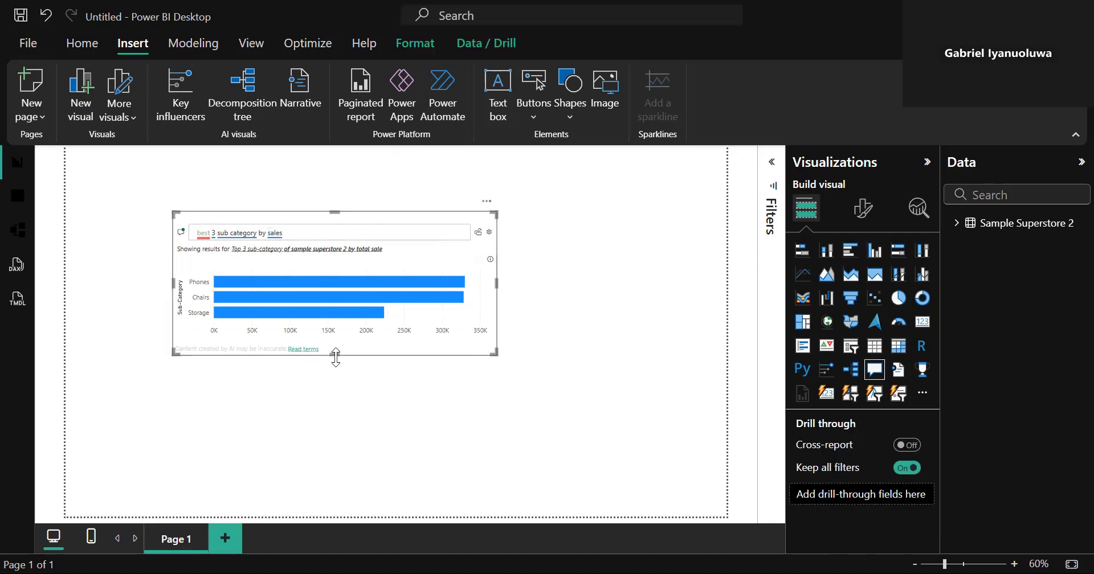
pyautogui.moveTo(335, 423); pyautogui.dragTo(340, 452)
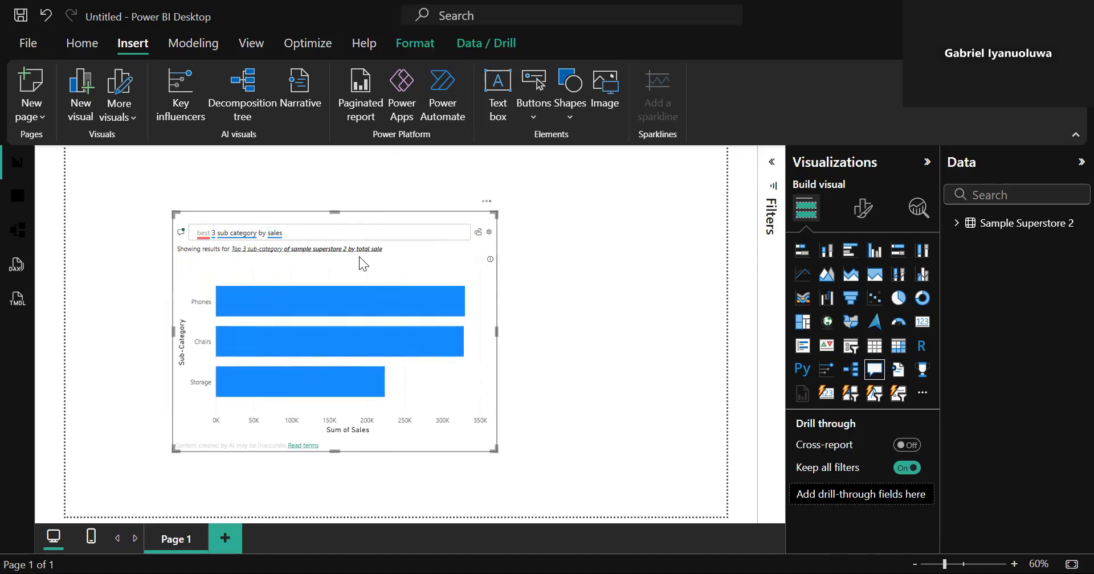
pyautogui.moveTo(335, 213); pyautogui.dragTo(332, 265)
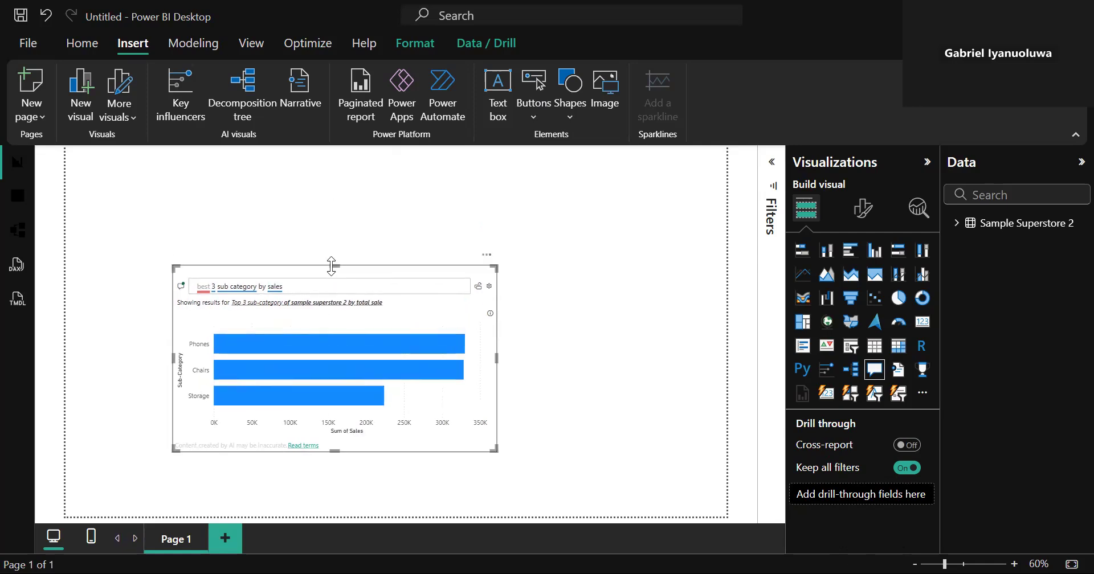
# - Convert the Q&A result into a standard bar chart and fit it into the lower-right corner of the page
pyautogui.click(477, 288)
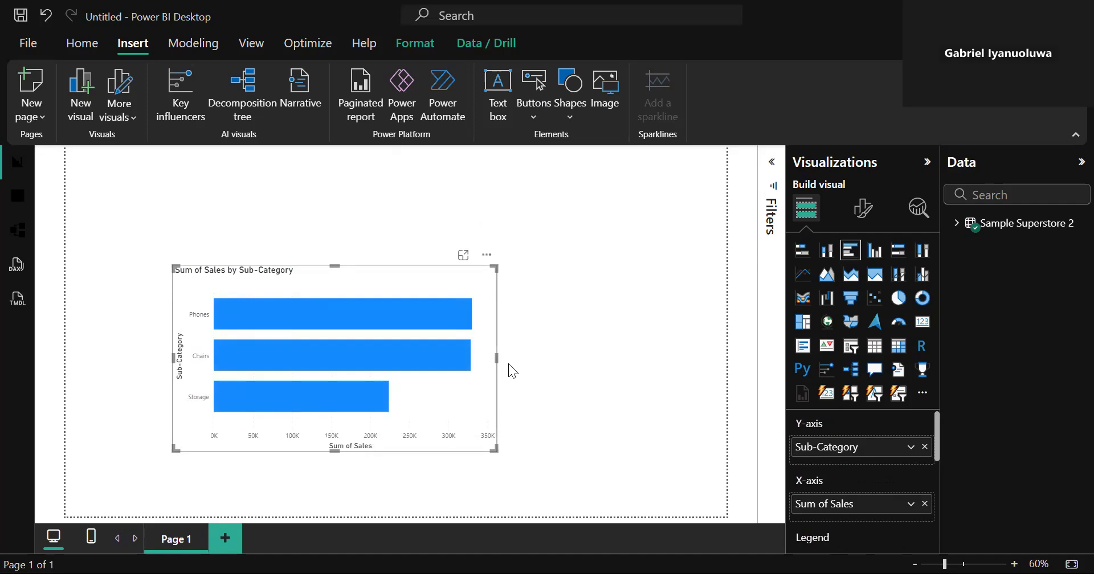
pyautogui.moveTo(444, 278); pyautogui.dragTo(697, 343)
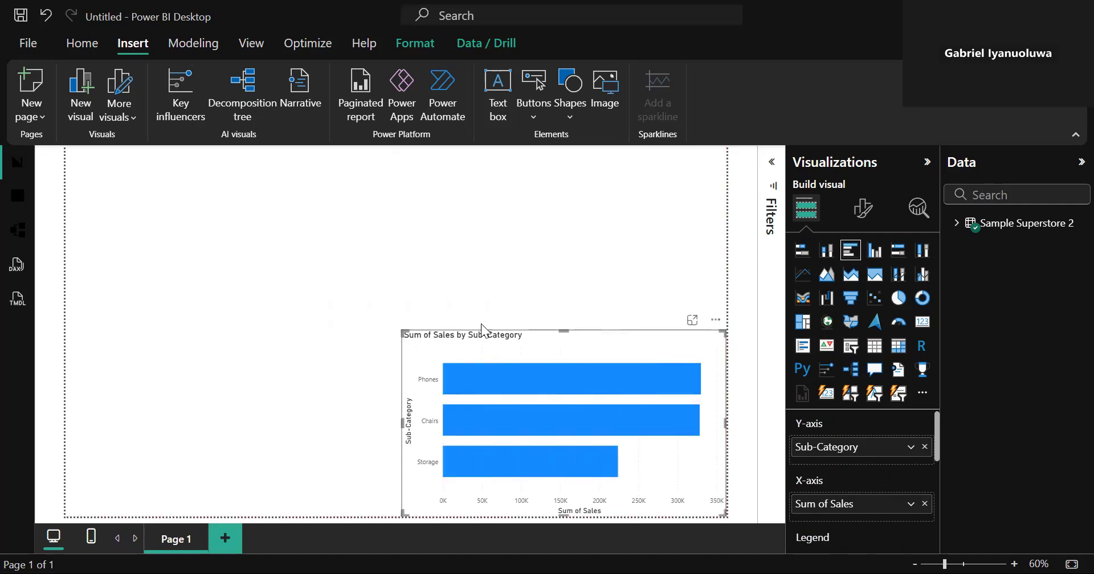
pyautogui.moveTo(564, 331); pyautogui.dragTo(564, 340)
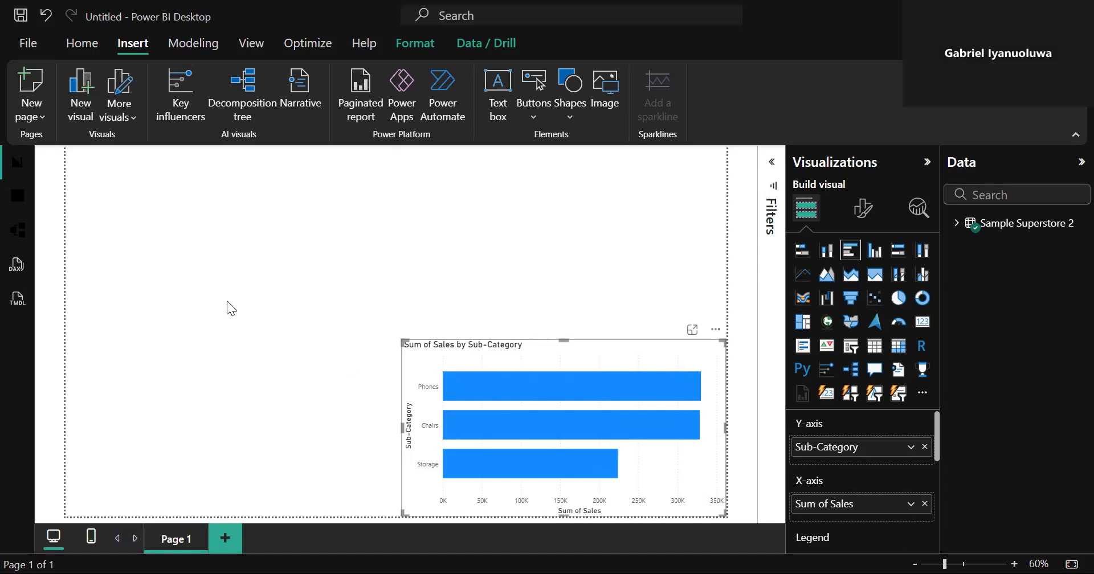
# - Add a second Q&A visual on the empty part of the page and widen it toward the bar chart
pyautogui.click(215, 331)
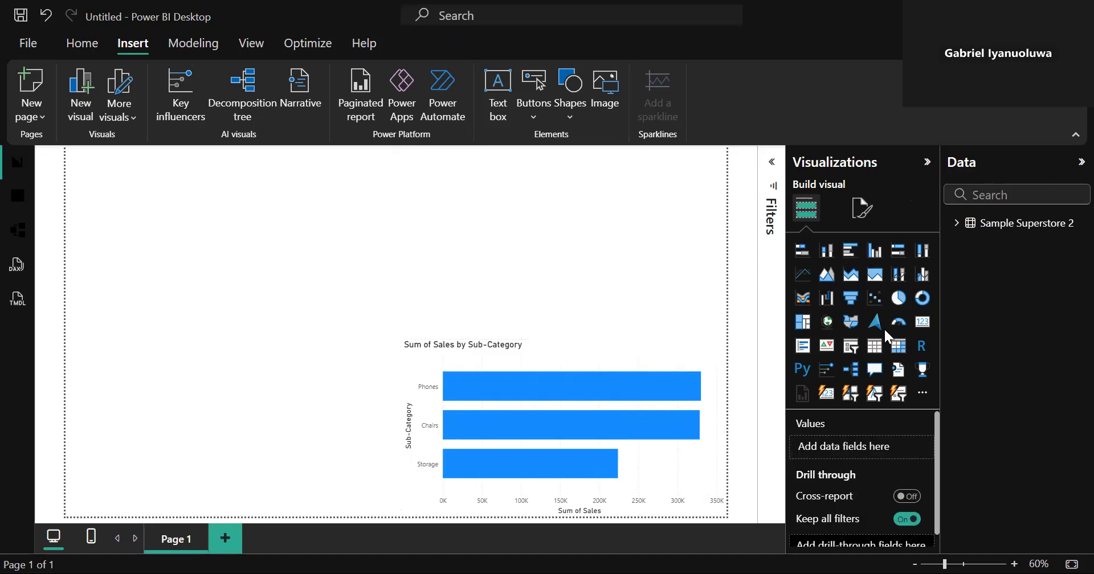
pyautogui.click(878, 371)
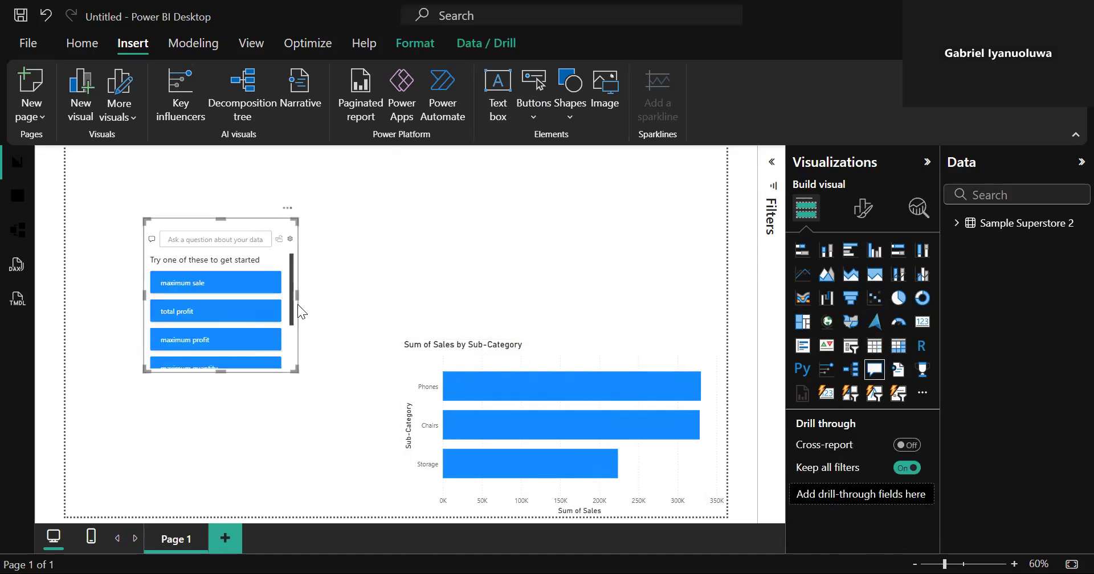
pyautogui.moveTo(296, 295); pyautogui.dragTo(438, 305)
# - Ask the second Q&A visual for "least 3 state by profit" and make the visual taller
pyautogui.click(218, 238)
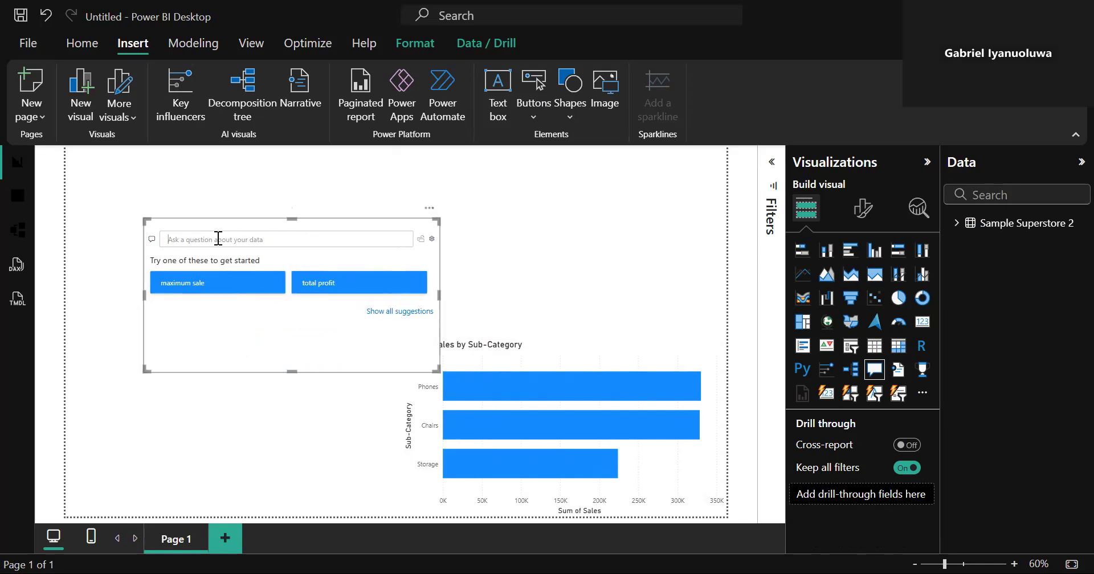
pyautogui.write('least')
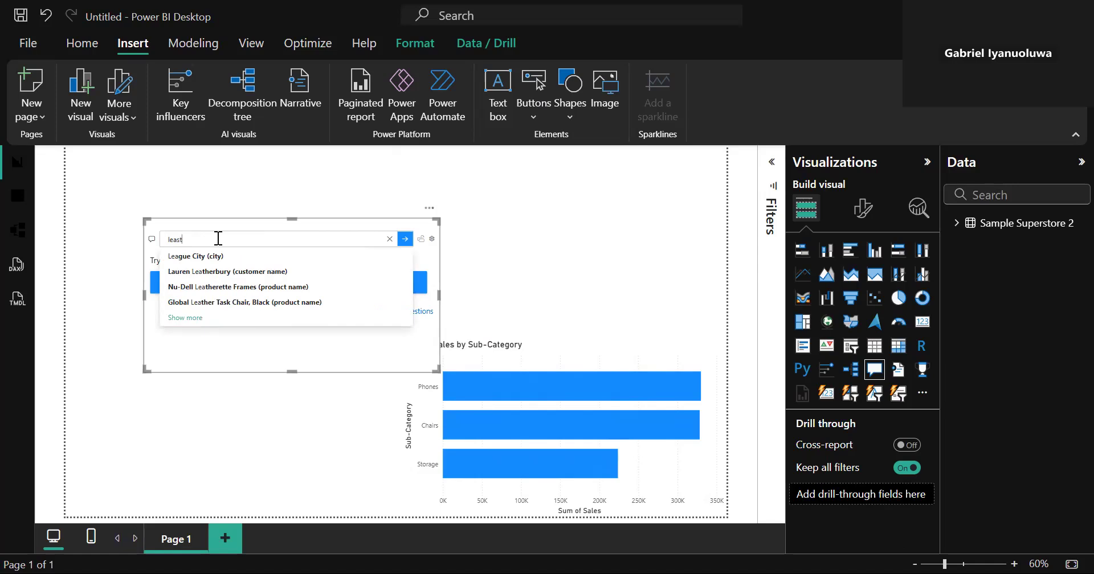
pyautogui.write(' 3 s')
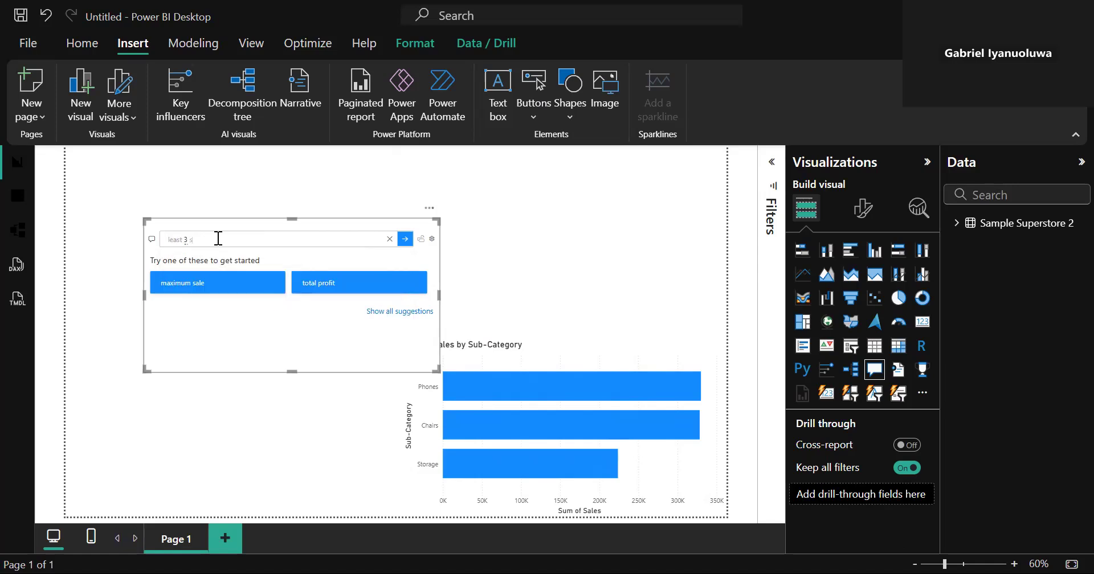
pyautogui.press('BackSpace')
pyautogui.write('c')
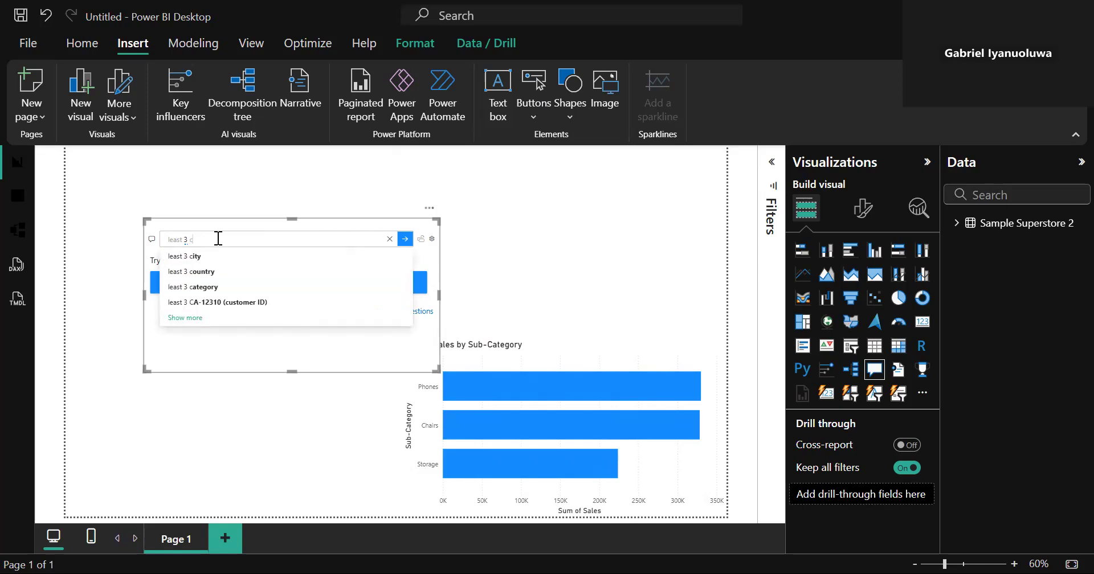
pyautogui.press('BackSpace')
pyautogui.write('stae')
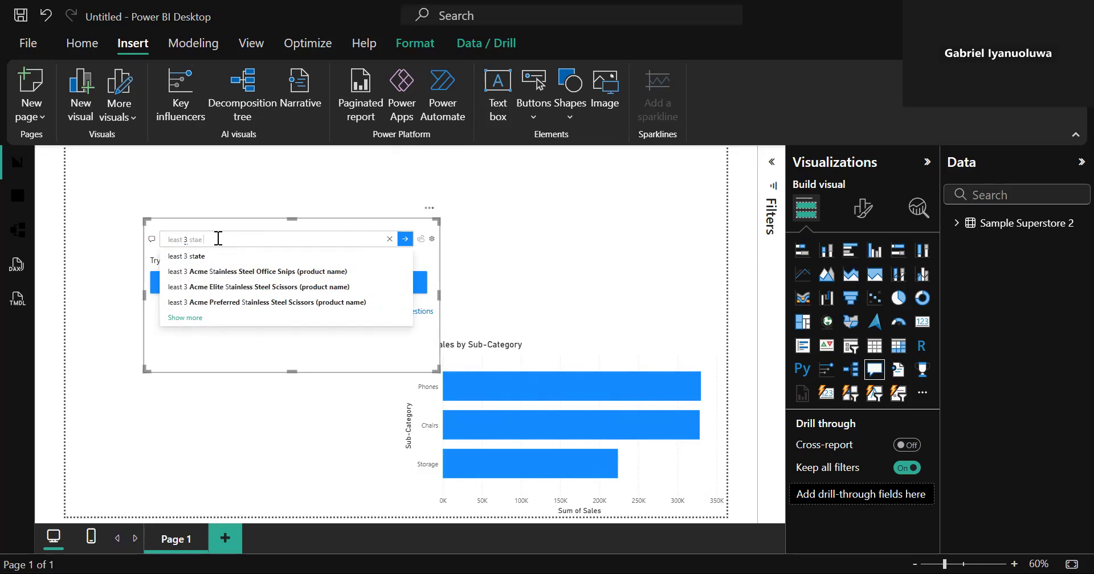
pyautogui.press('BackSpace')
pyautogui.write('te bu')
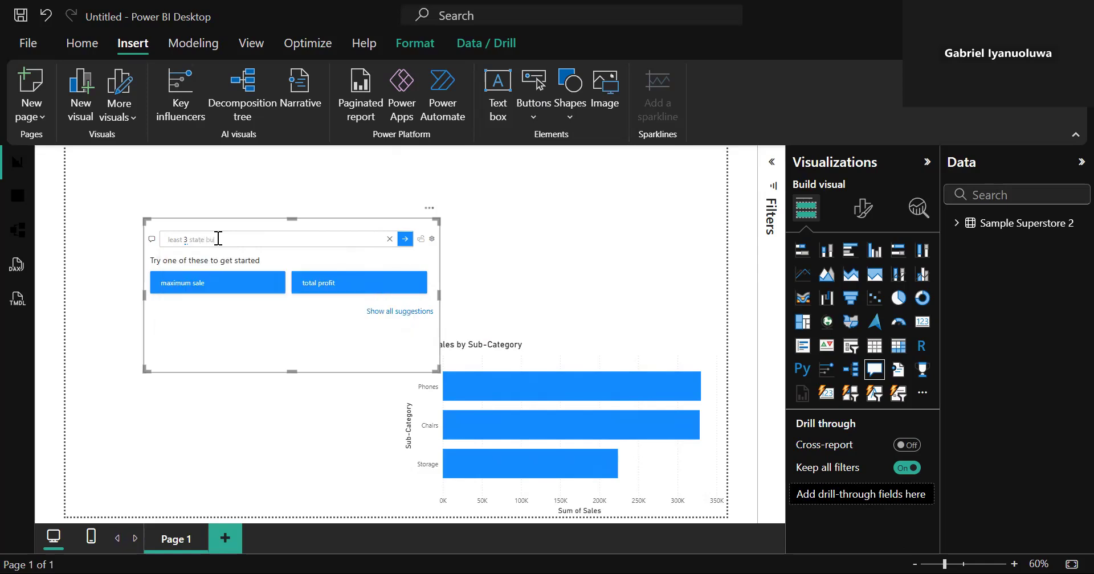
pyautogui.press('BackSpace')
pyautogui.write('y ')
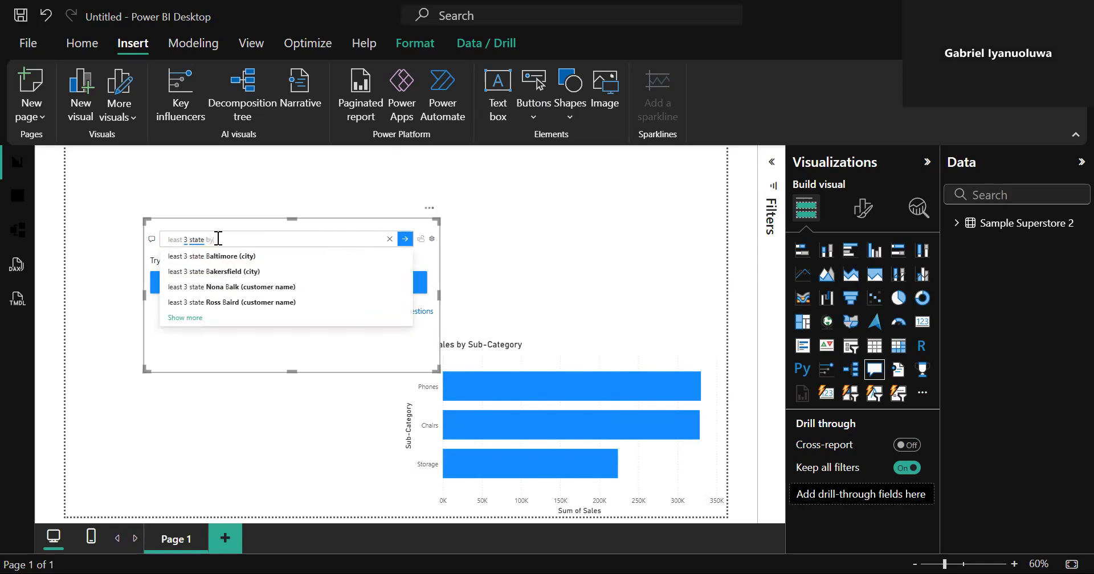
pyautogui.write('pro')
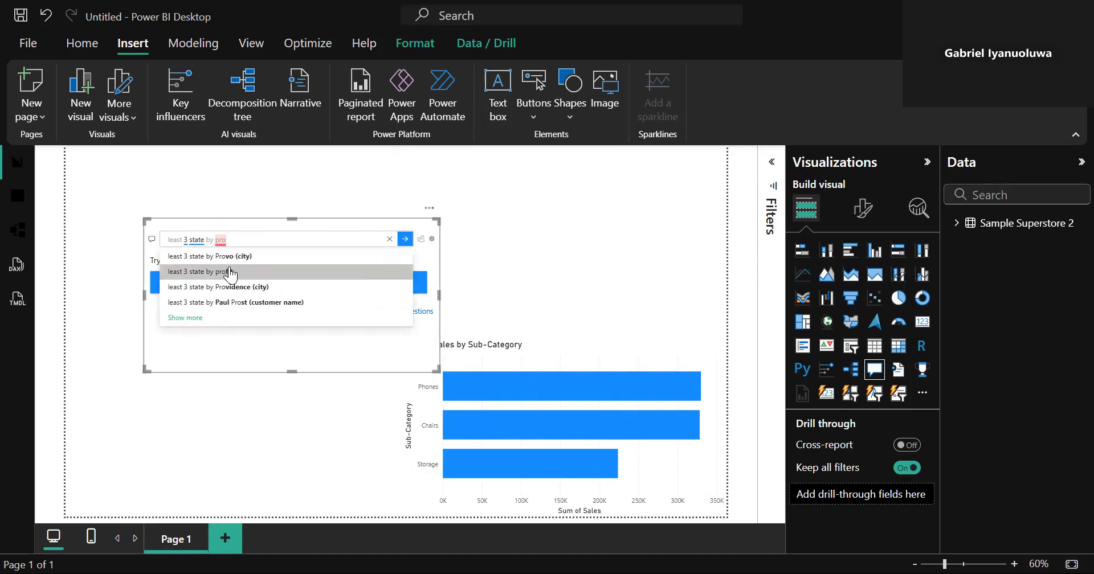
pyautogui.click(230, 271)
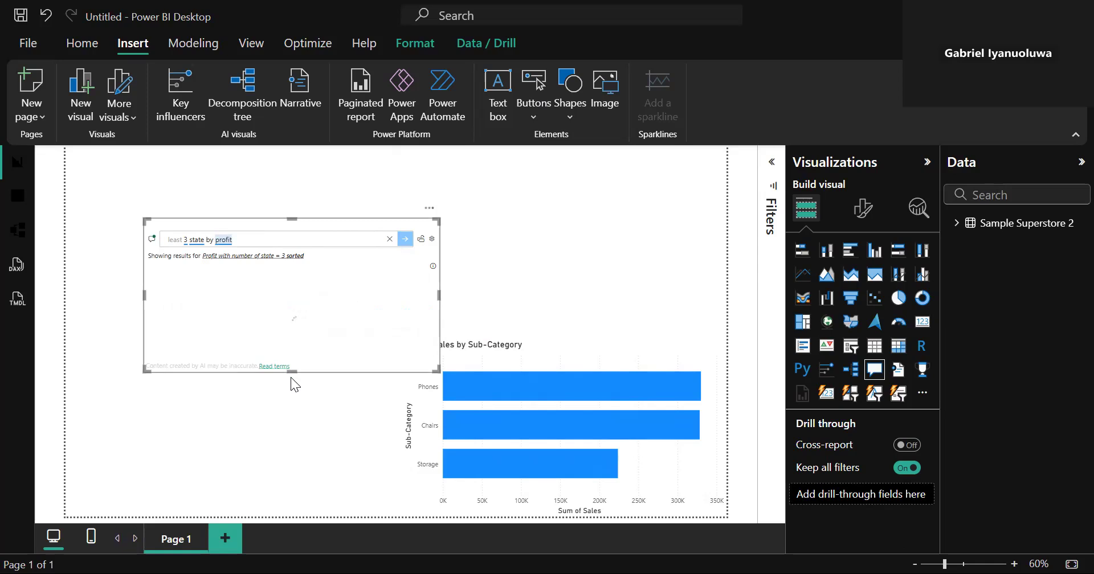
pyautogui.moveTo(290, 371); pyautogui.dragTo(294, 436)
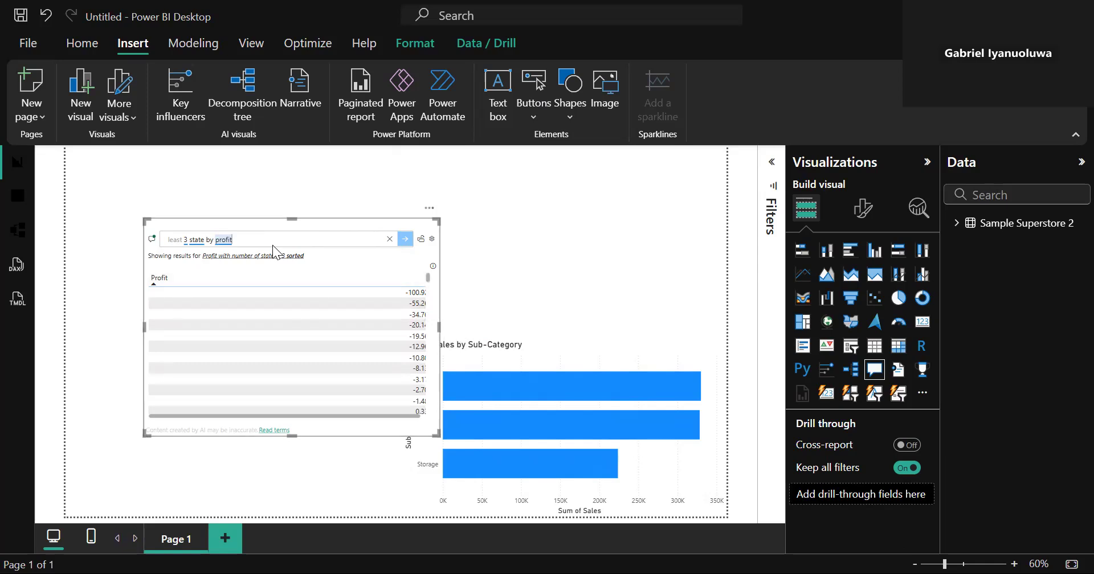
# - Replace the question in the Q&A visual with "low customer by profit"
pyautogui.press('BackSpace')
pyautogui.press('BackSpace')
pyautogui.press('BackSpace')
pyautogui.press('BackSpace')
pyautogui.press('BackSpace')
pyautogui.press('BackSpace')
pyautogui.press('BackSpace')
pyautogui.press('BackSpace')
pyautogui.press('BackSpace')
pyautogui.press('BackSpace')
pyautogui.press('BackSpace')
pyautogui.press('BackSpace')
pyautogui.press('BackSpace')
pyautogui.press('BackSpace')
pyautogui.press('BackSpace')
pyautogui.press('BackSpace')
pyautogui.press('BackSpace')
pyautogui.press('BackSpace')
pyautogui.press('BackSpace')
pyautogui.press('BackSpace')
pyautogui.press('BackSpace')
pyautogui.press('BackSpace')
pyautogui.press('BackSpace')
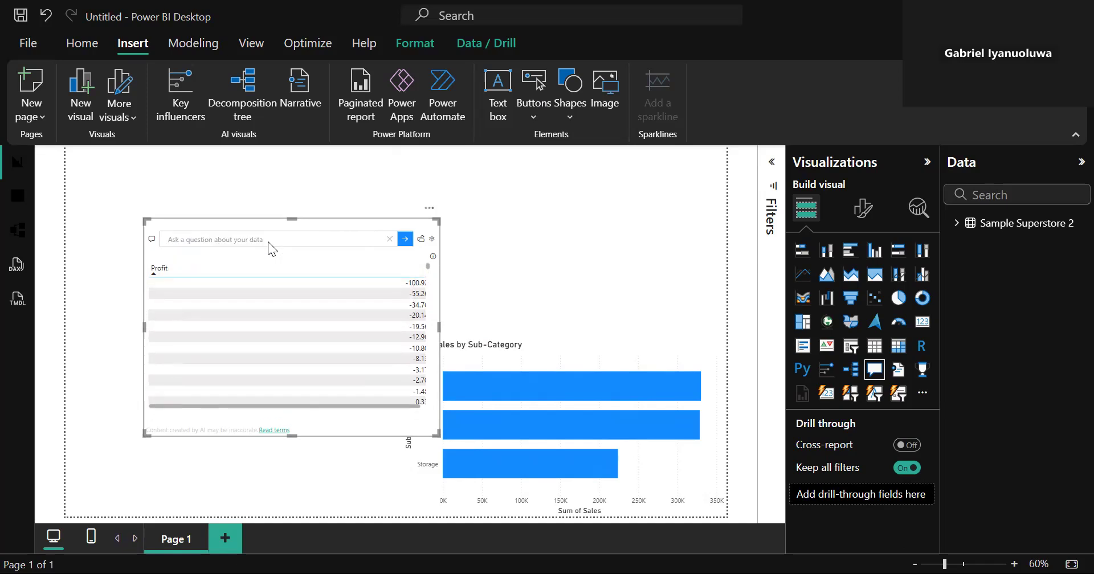
pyautogui.write('lower')
pyautogui.press('BackSpace')
pyautogui.press('BackSpace')
pyautogui.write('customer by pro')
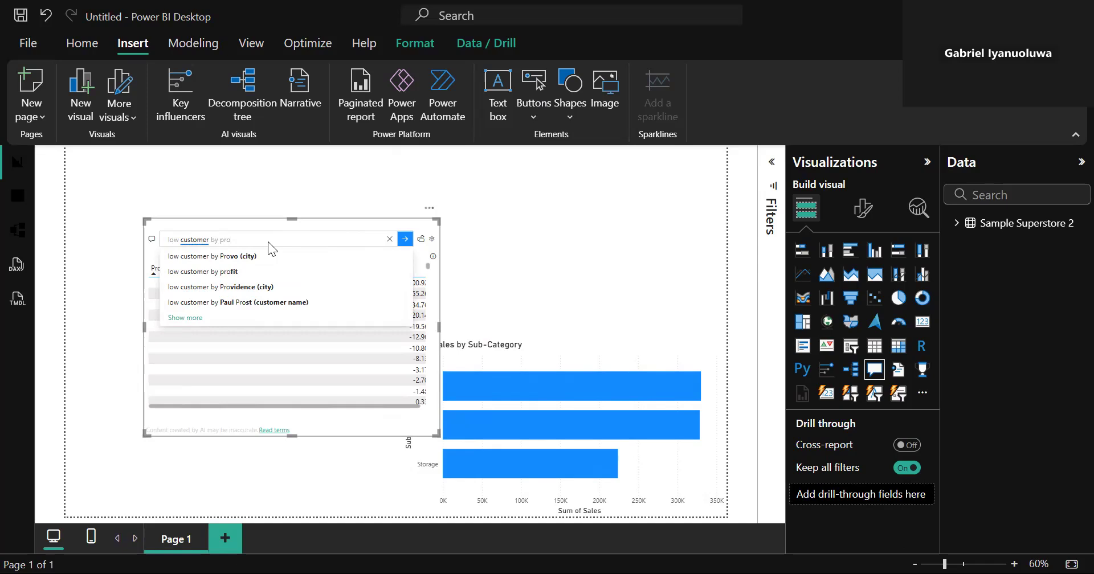
pyautogui.click(233, 269)
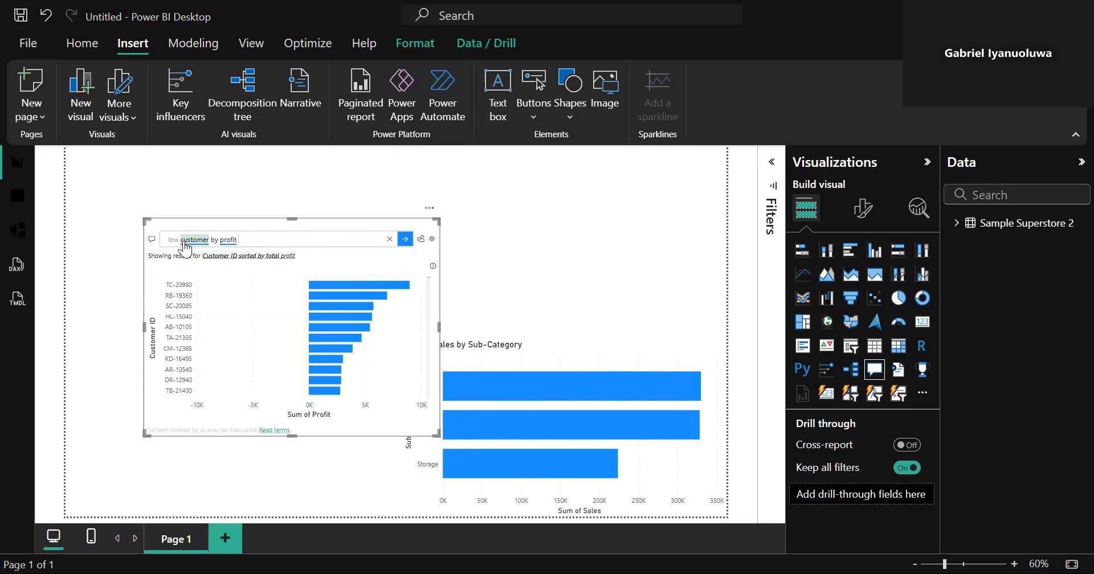
# - Limit the Q&A question to three customers by rewording it as "low 3 customer by profit"
pyautogui.write('3')
pyautogui.press('BackSpace')
pyautogui.press('BackSpace')
pyautogui.press('BackSpace')
pyautogui.press('BackSpace')
pyautogui.press('BackSpace')
pyautogui.press('BackSpace')
pyautogui.press('BackSpace')
pyautogui.press('BackSpace')
pyautogui.press('BackSpace')
pyautogui.press('BackSpace')
pyautogui.press('BackSpace')
pyautogui.press('BackSpace')
pyautogui.press('BackSpace')
pyautogui.press('BackSpace')
pyautogui.press('BackSpace')
pyautogui.press('BackSpace')
pyautogui.press('BackSpace')
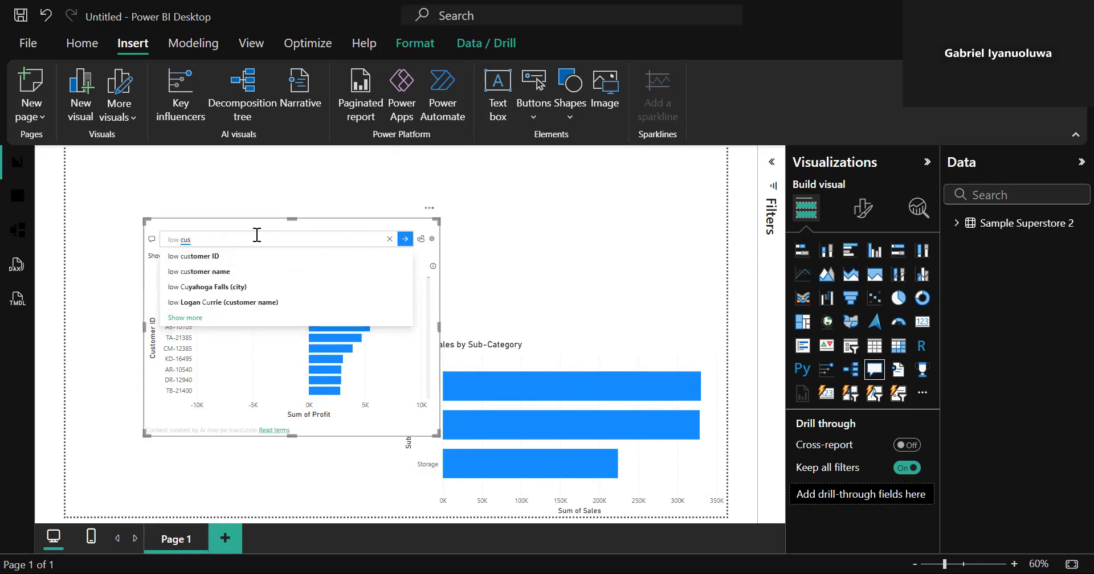
pyautogui.press('BackSpace')
pyautogui.write('3 customer ')
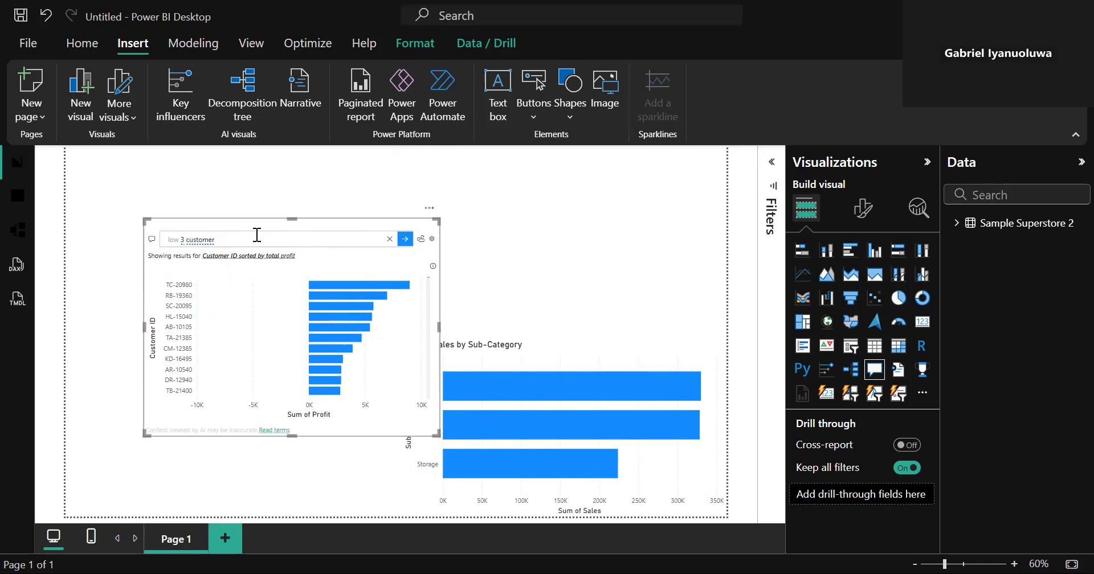
pyautogui.write('by profi')
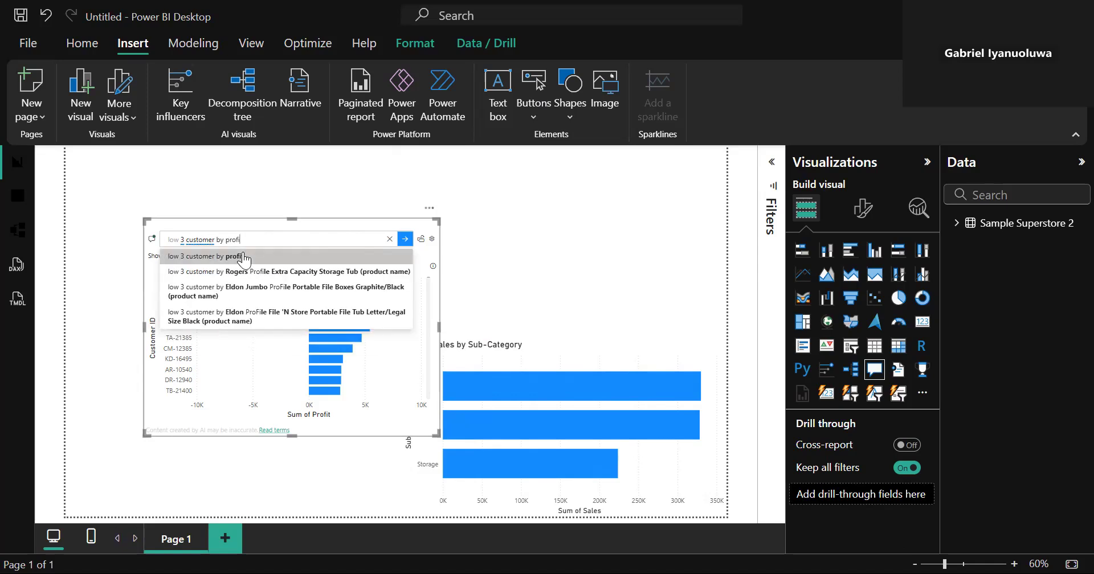
pyautogui.click(244, 257)
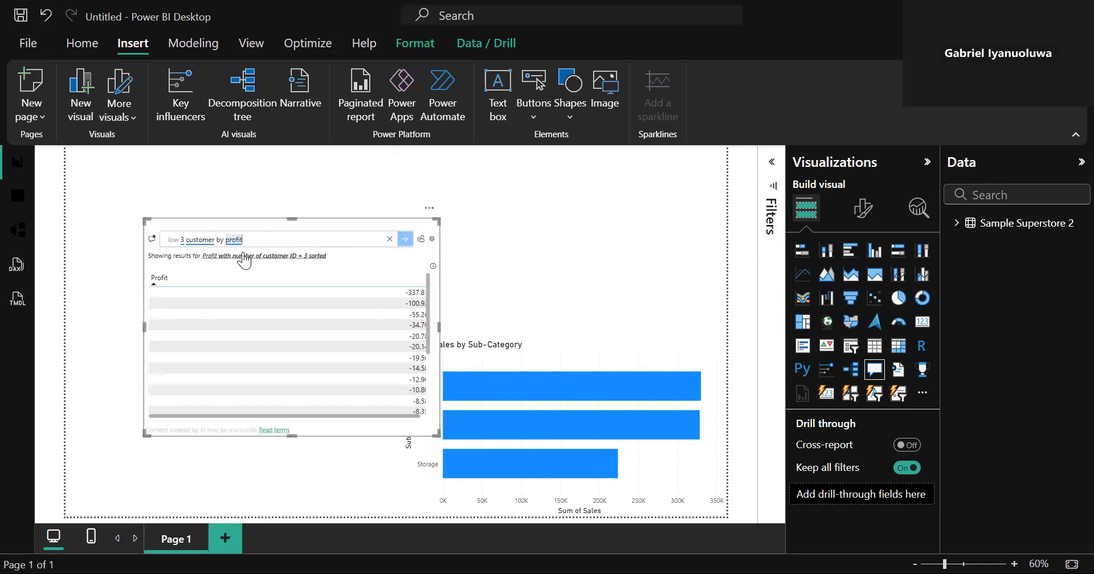
# - Append "bar" to the Q&A question to request the answer as a bar chart, and deselect the visual
pyautogui.click(273, 234)
pyautogui.write('bar')
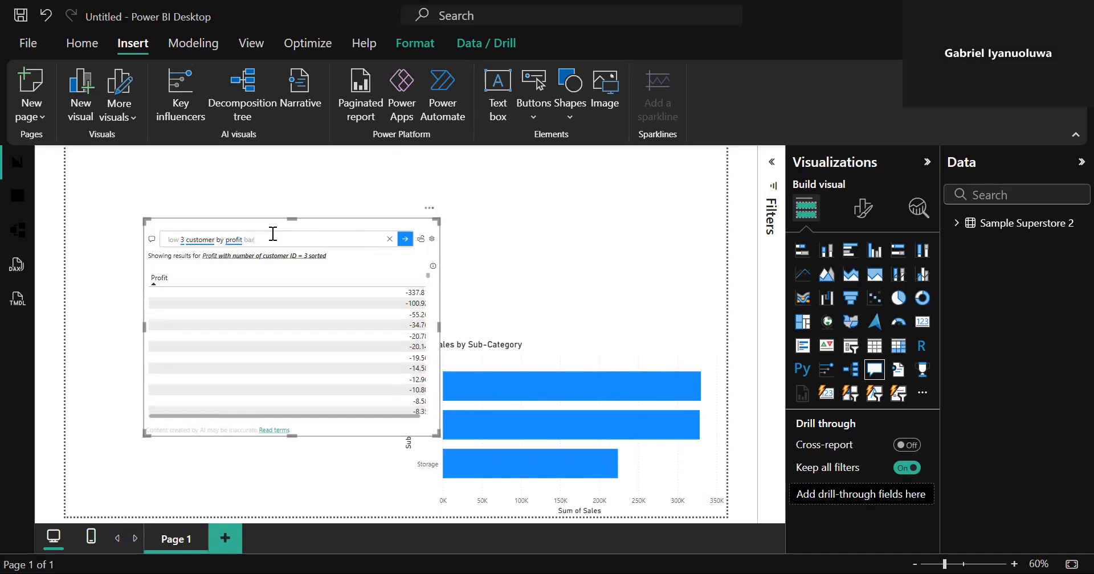
pyautogui.doubleClick(273, 233)
pyautogui.press('Return')
pyautogui.click(441, 328)
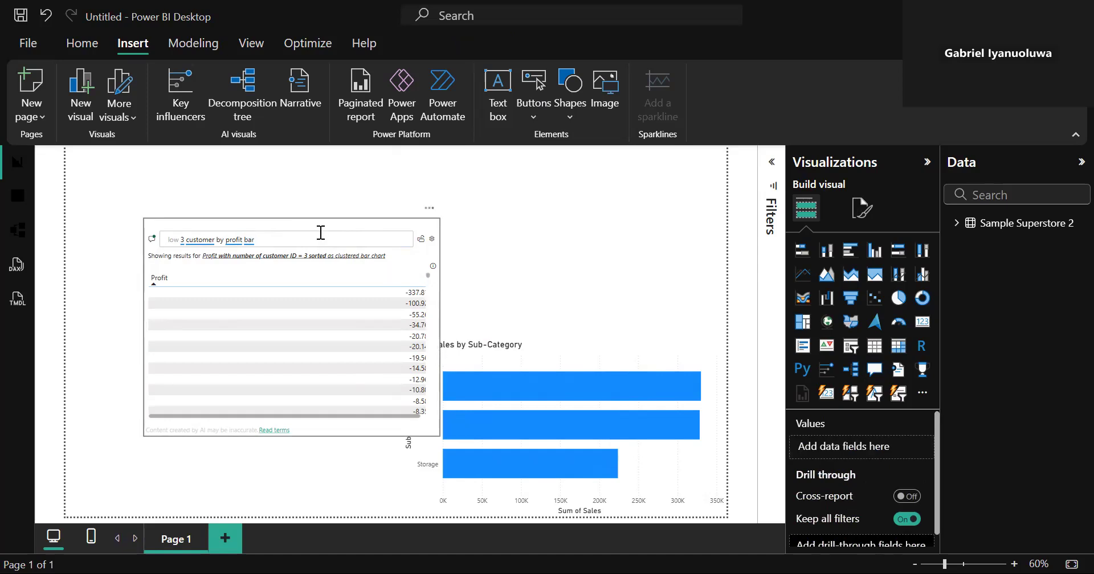
# - Clear the existing question from the Q&A visual
pyautogui.click(283, 237)
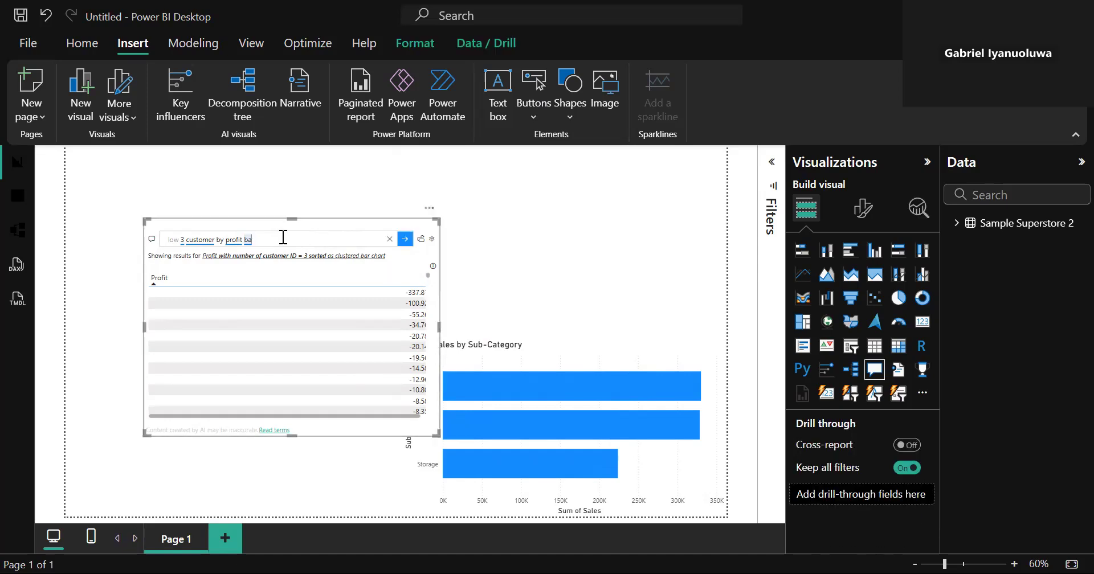
pyautogui.press('BackSpace')
pyautogui.press('BackSpace')
pyautogui.press('BackSpace')
pyautogui.press('BackSpace')
pyautogui.press('BackSpace')
pyautogui.press('BackSpace')
pyautogui.press('BackSpace')
pyautogui.press('BackSpace')
pyautogui.press('BackSpace')
pyautogui.press('BackSpace')
pyautogui.press('BackSpace')
pyautogui.press('BackSpace')
pyautogui.press('BackSpace')
pyautogui.press('BackSpace')
pyautogui.press('BackSpace')
pyautogui.press('BackSpace')
pyautogui.press('BackSpace')
pyautogui.press('BackSpace')
pyautogui.press('BackSpace')
pyautogui.press('BackSpace')
pyautogui.press('BackSpace')
pyautogui.press('BackSpace')
pyautogui.press('BackSpace')
pyautogui.press('BackSpace')
pyautogui.press('BackSpace')
pyautogui.press('BackSpace')
pyautogui.press('BackSpace')
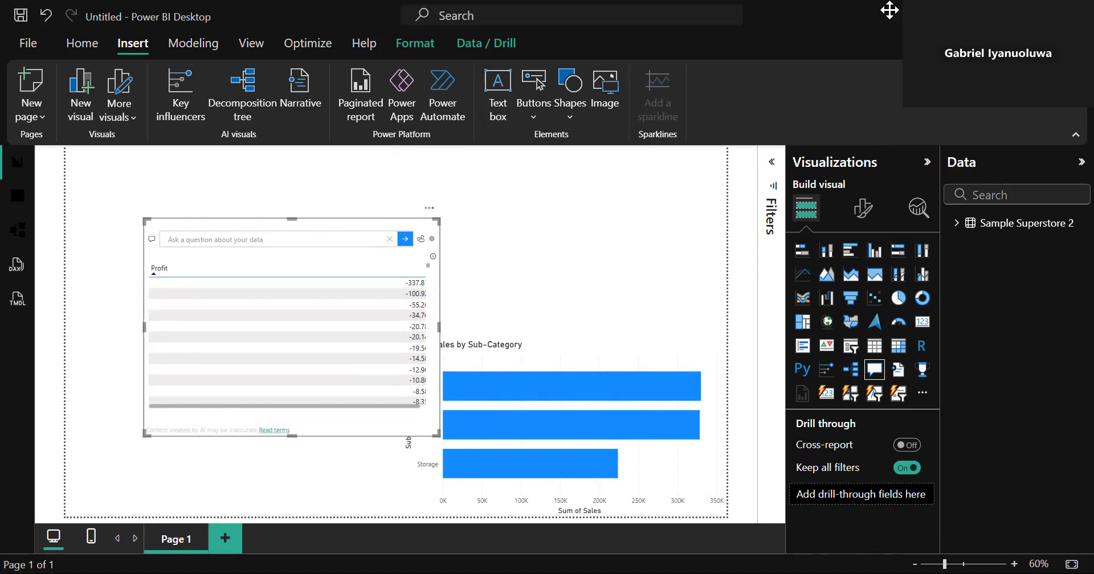
# - Expand the Sample Superstore 2 fields for reference and ask the Q&A visual for "best 3 customer name by profit"
pyautogui.click(957, 223)
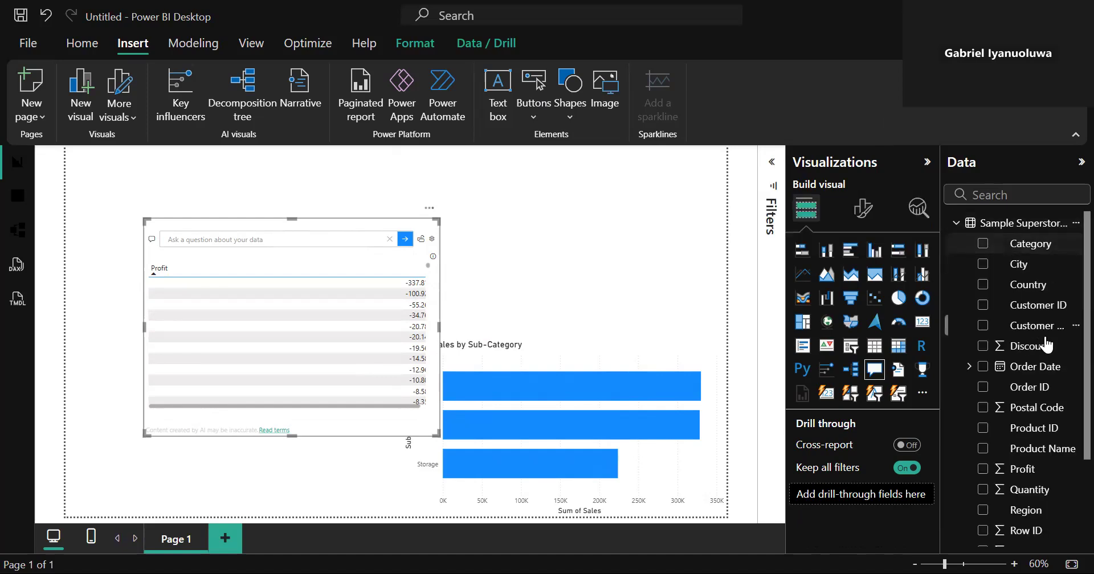
pyautogui.scroll(-2, 1066, 313)
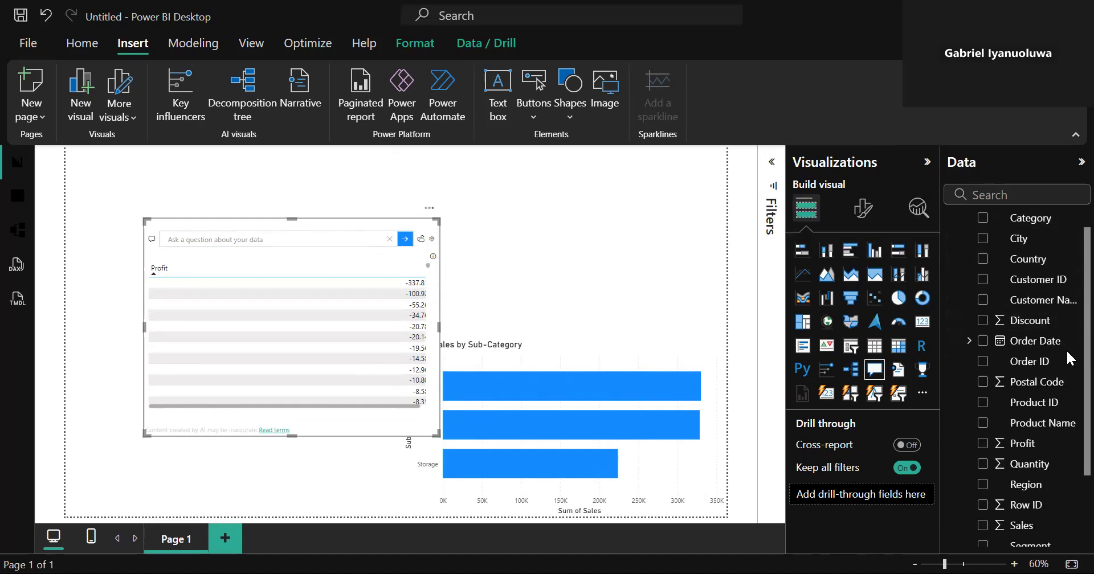
pyautogui.scroll(-3, 1068, 388)
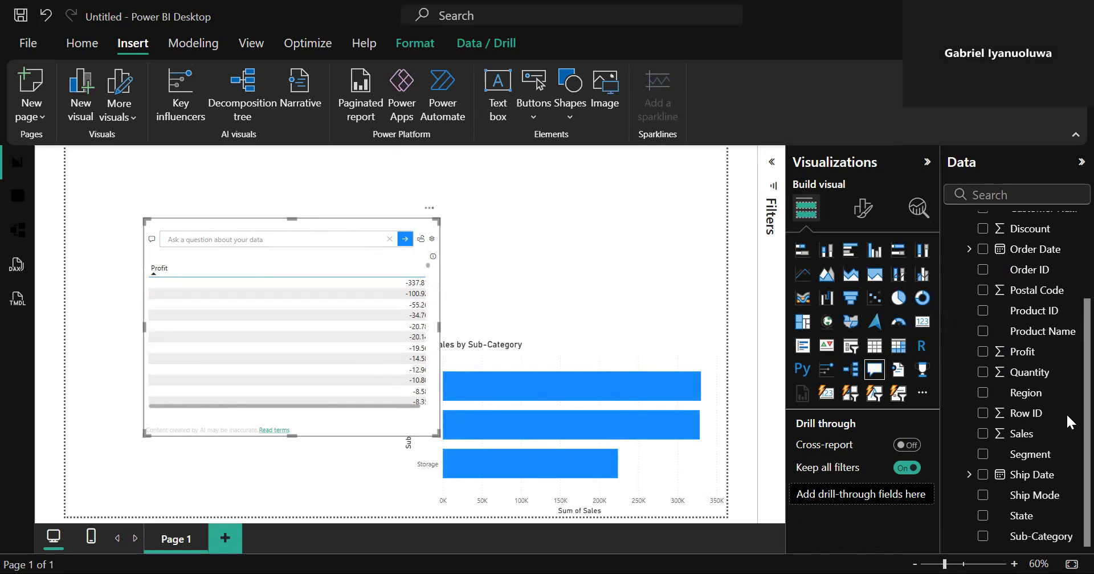
pyautogui.scroll(4, 1065, 399)
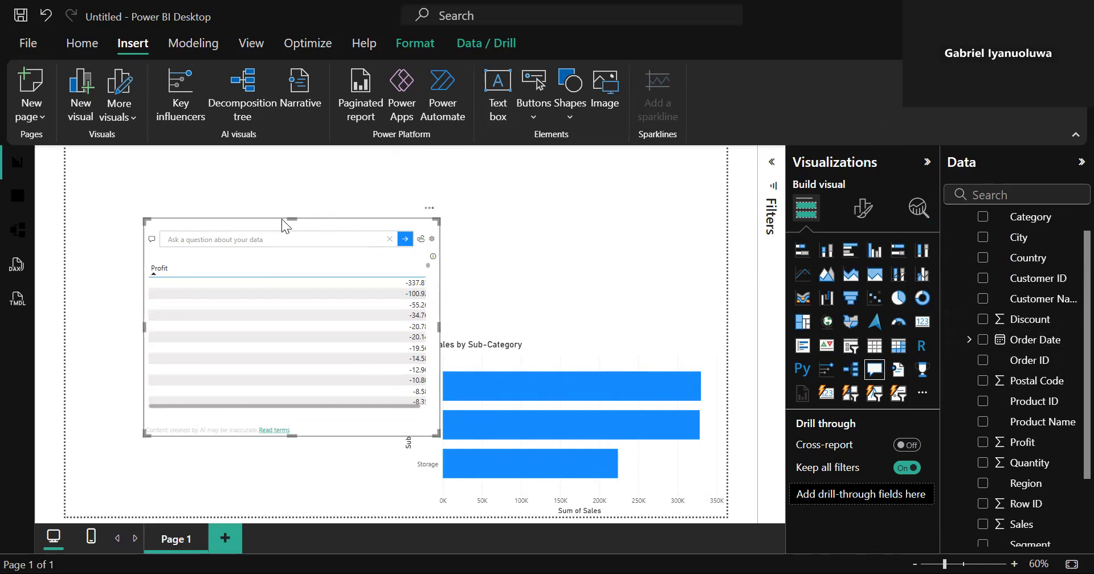
pyautogui.click(246, 239)
pyautogui.write('best customer')
pyautogui.press('BackSpace')
pyautogui.press('BackSpace')
pyautogui.press('BackSpace')
pyautogui.press('BackSpace')
pyautogui.press('BackSpace')
pyautogui.press('BackSpace')
pyautogui.press('BackSpace')
pyautogui.press('BackSpace')
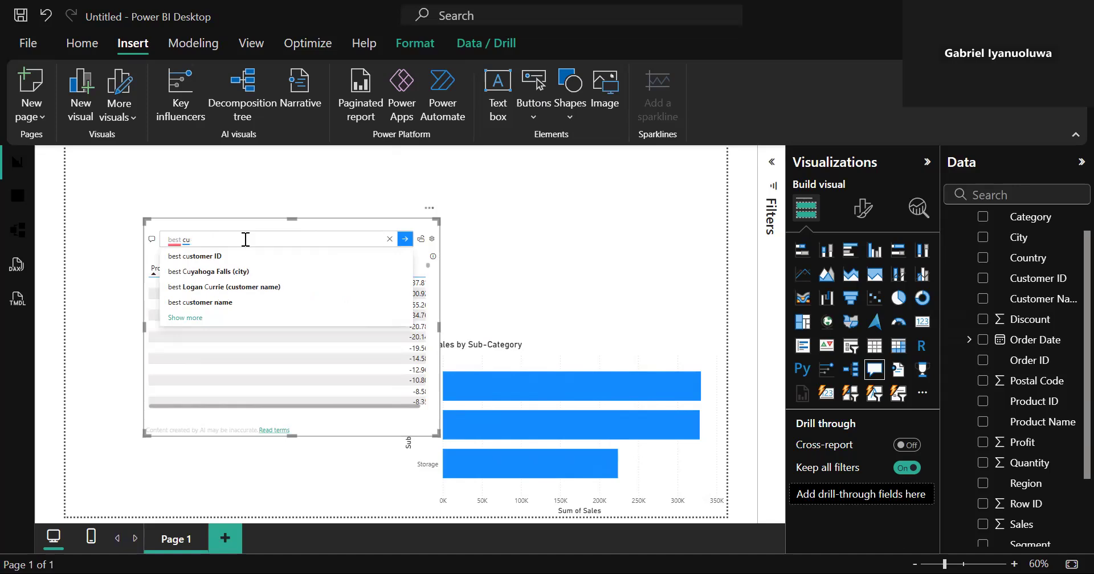
pyautogui.write('3 cust')
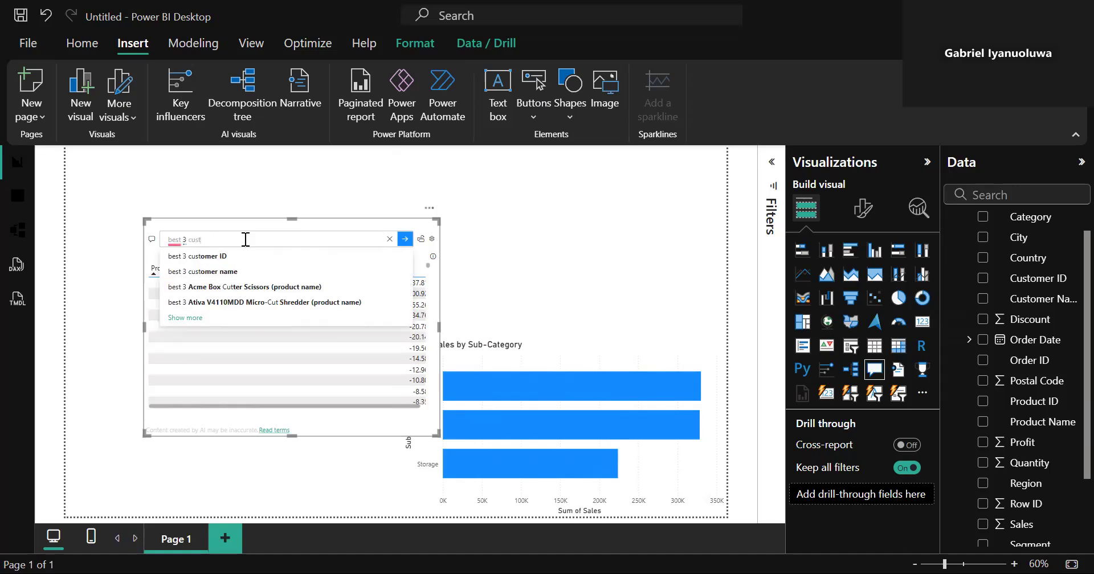
pyautogui.click(226, 271)
pyautogui.write('b')
pyautogui.write('y pro')
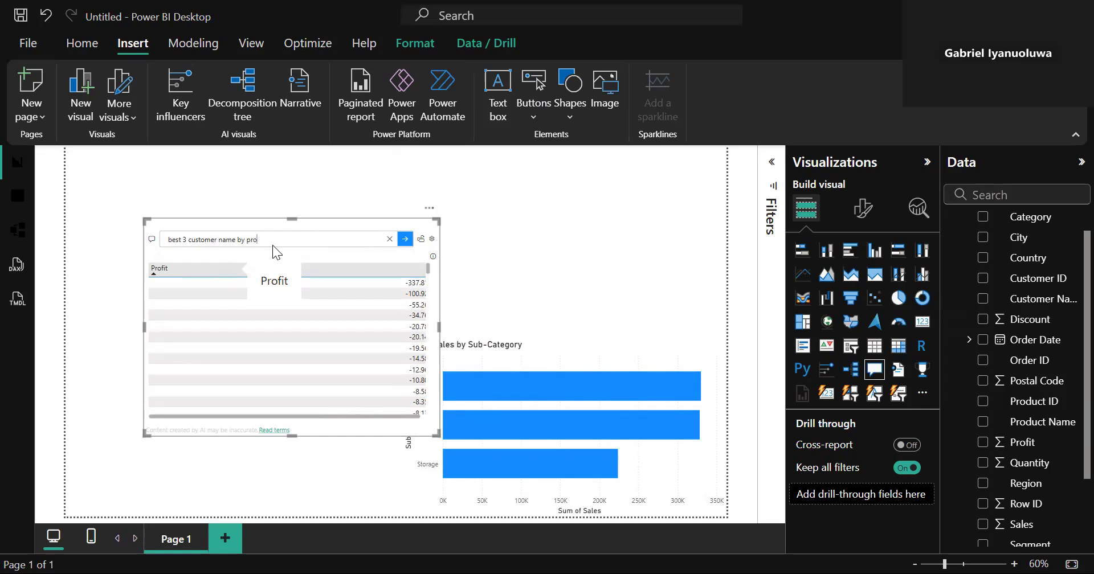
pyautogui.write('fit')
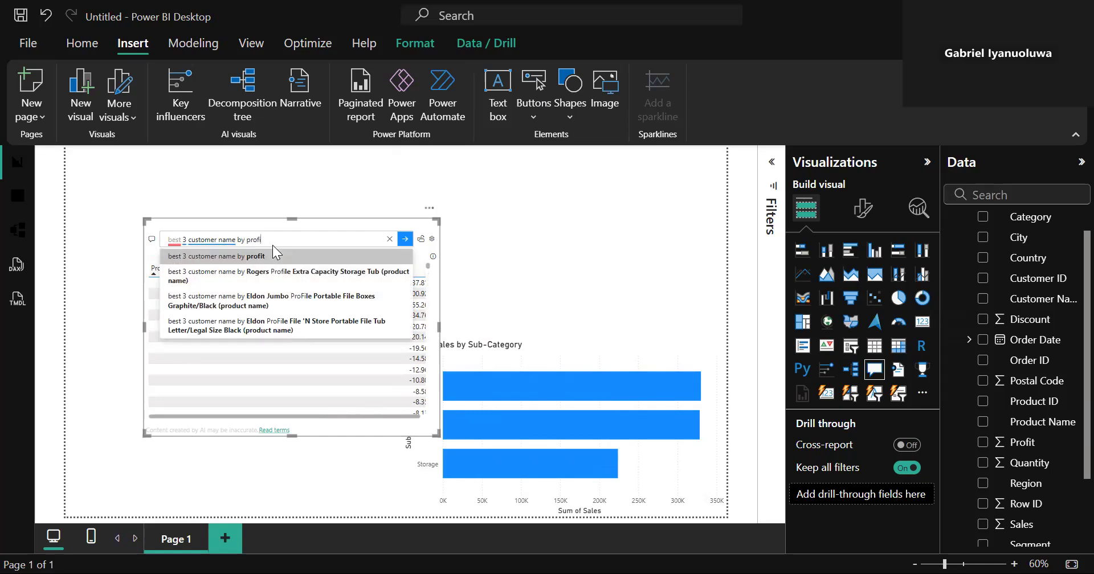
pyautogui.press('Return')
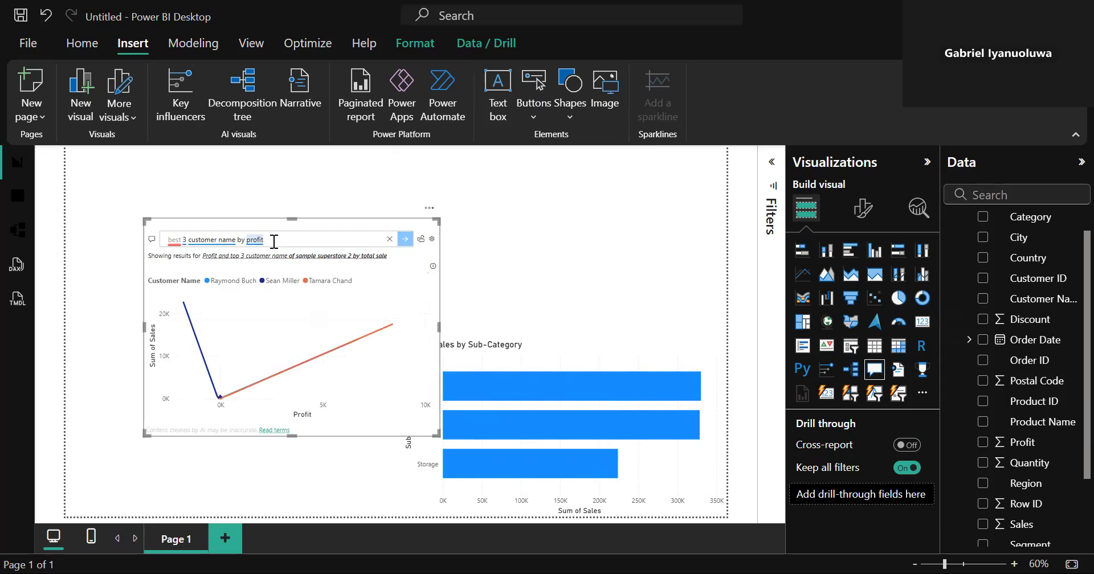
# - Append "bar" to the Q&A question, then resize and move the visual beside the three-bar Sum of Sales by Sub-Category chart
pyautogui.write('bar')
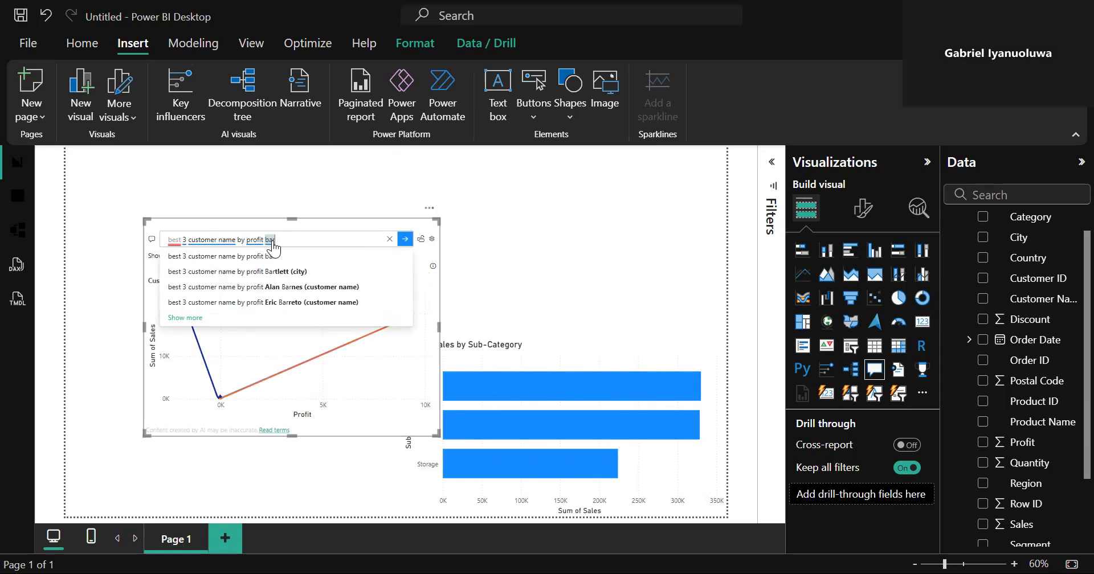
pyautogui.press('Return')
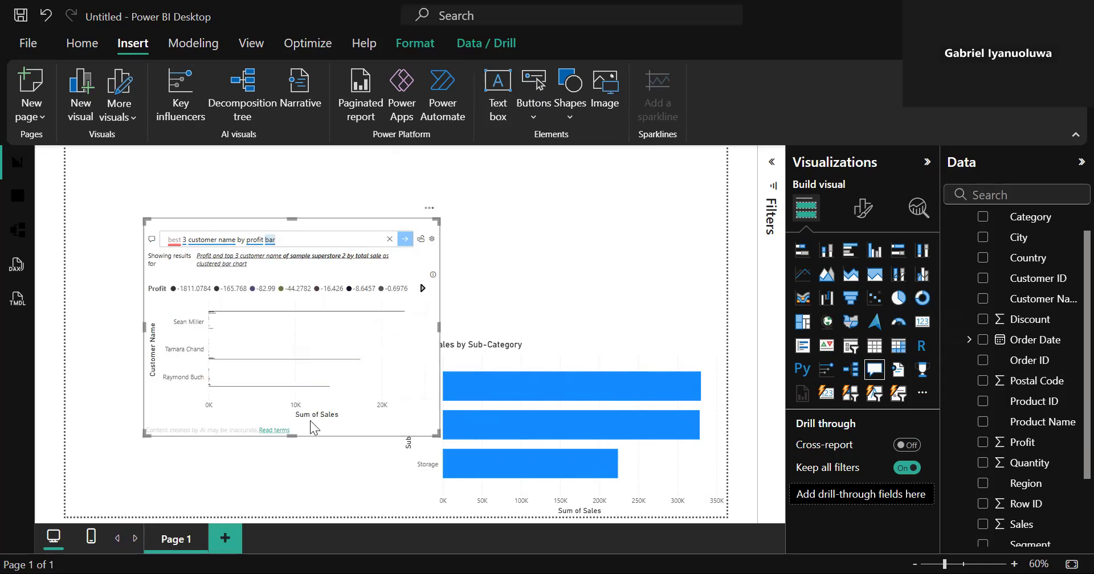
pyautogui.moveTo(292, 436); pyautogui.dragTo(276, 499)
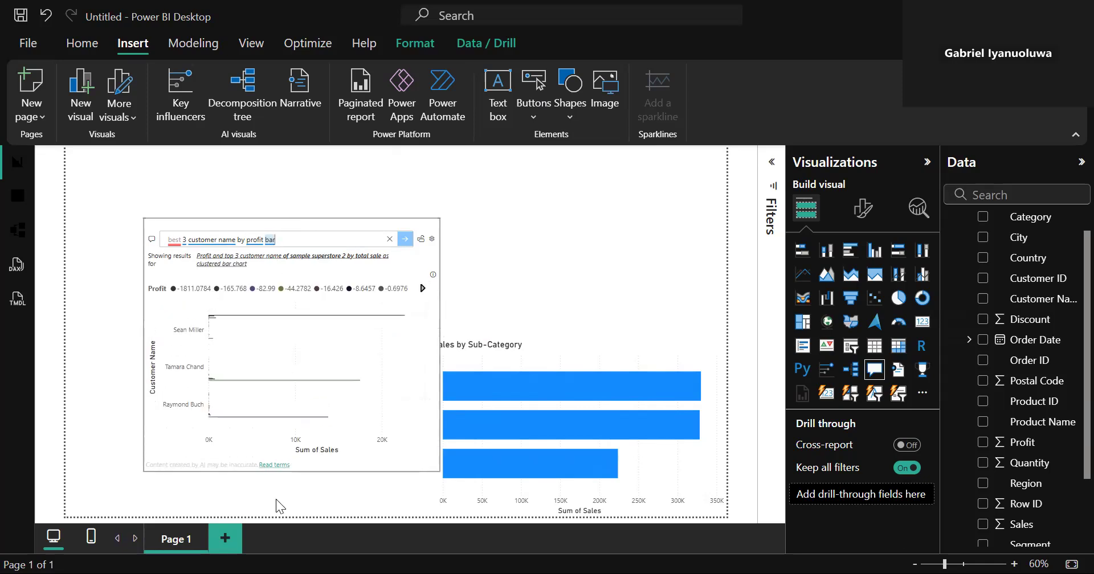
pyautogui.moveTo(288, 218); pyautogui.dragTo(259, 309)
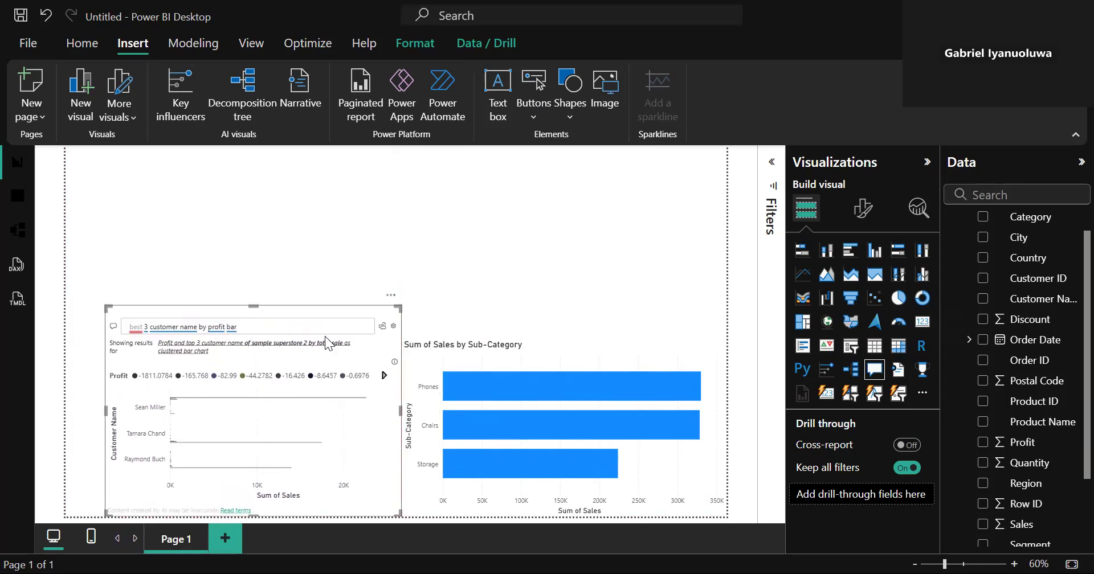
# - Convert the customer Q&A result into a standard visual and reduce its height from the upper edge
pyautogui.click(383, 326)
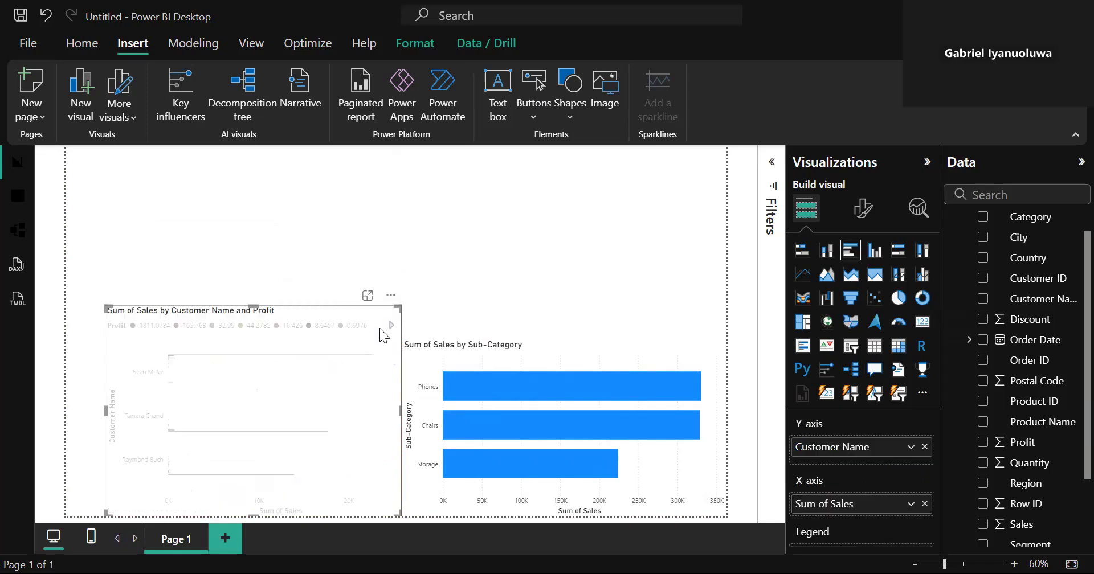
pyautogui.moveTo(254, 306); pyautogui.dragTo(254, 332)
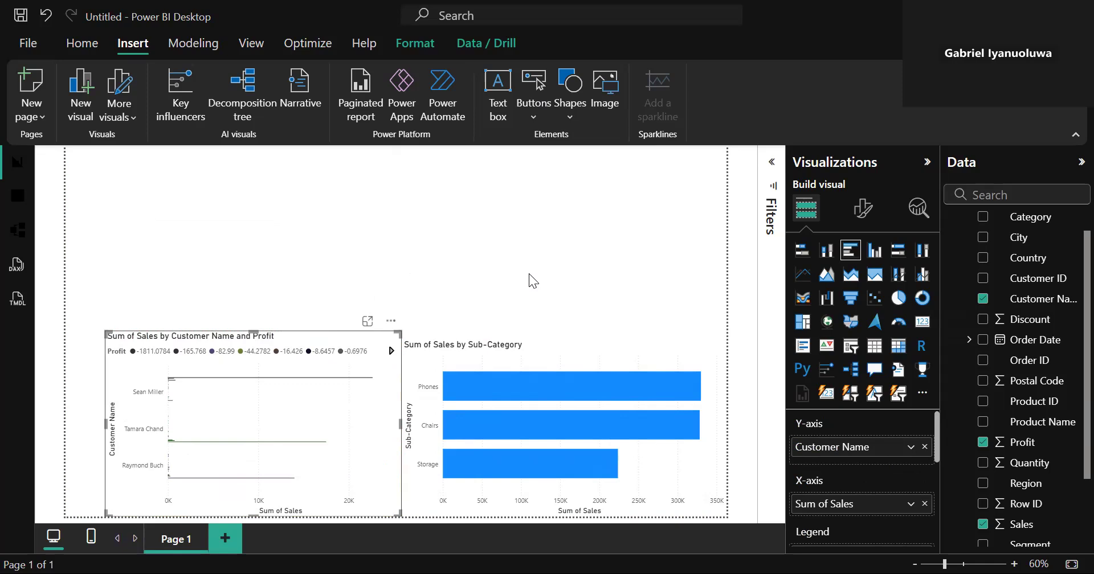
pyautogui.click(529, 275)
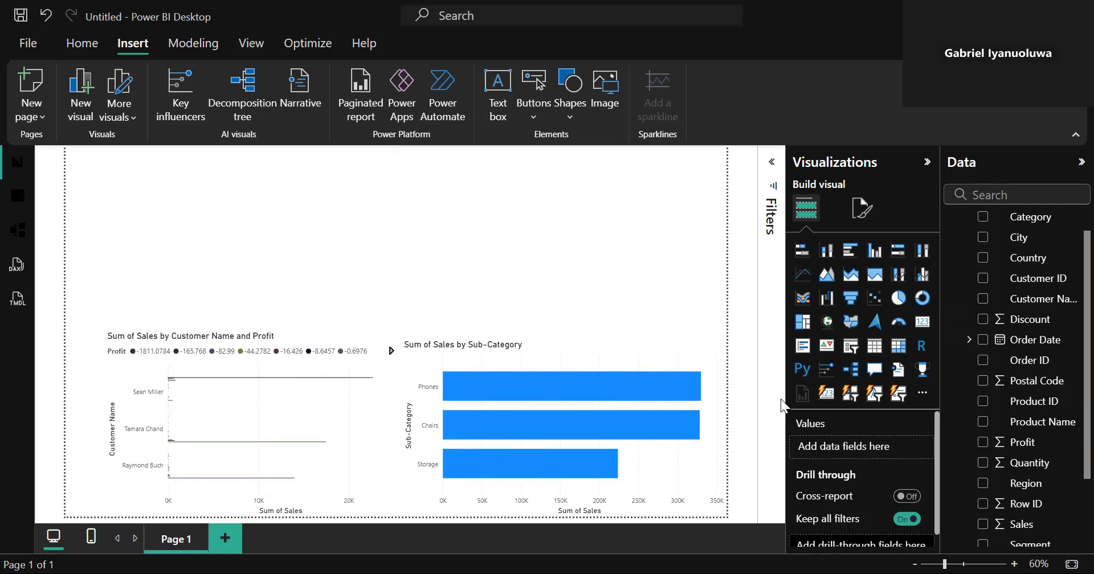
# - Add a new Q&A visual to the page and ask it for "best sub-category by sales"
pyautogui.click(868, 370)
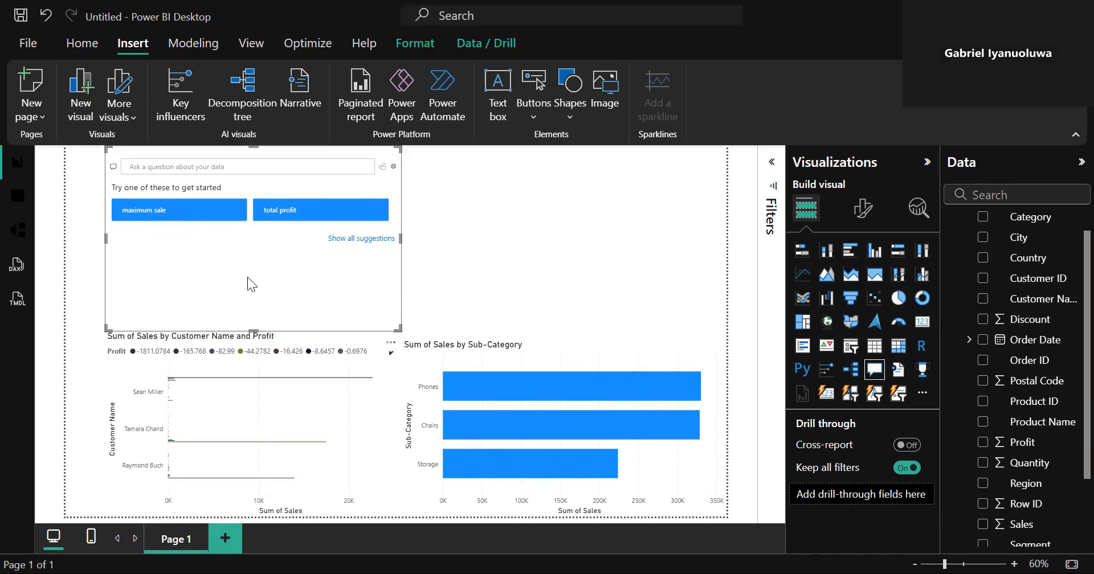
pyautogui.click(184, 163)
pyautogui.write('best')
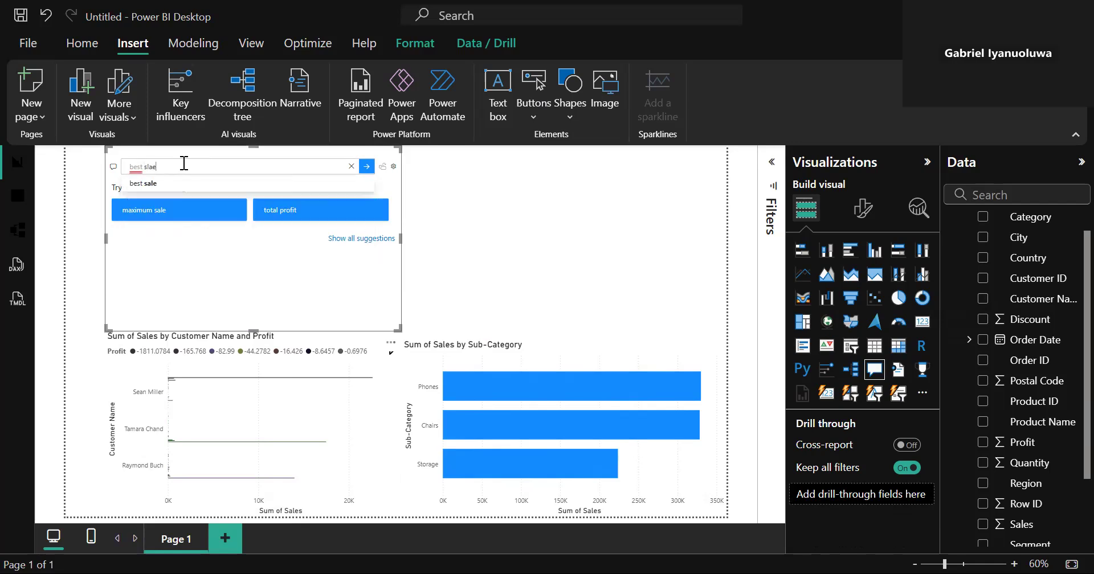
pyautogui.write(' sub')
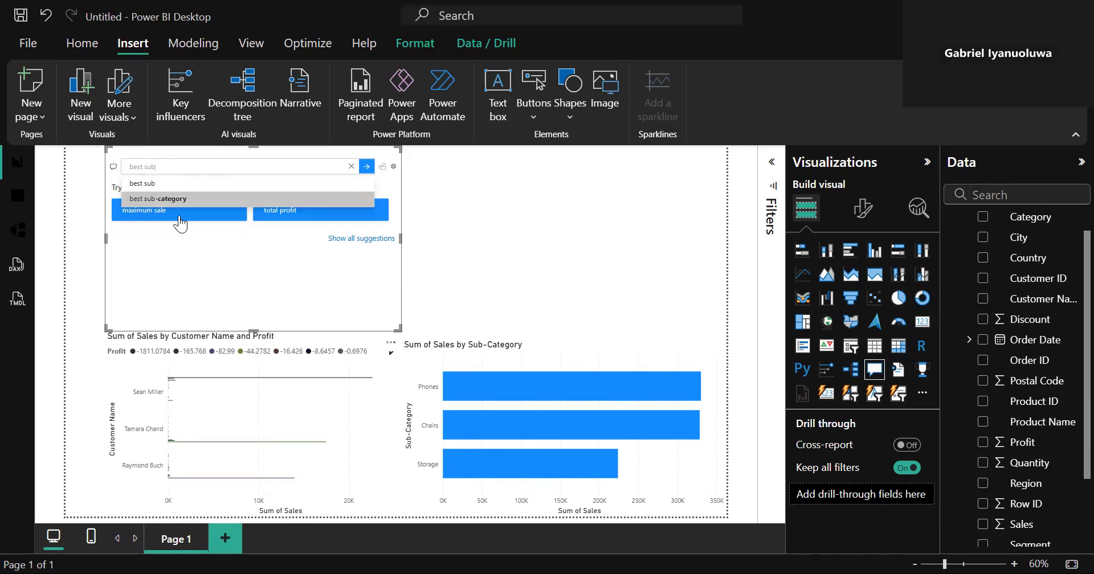
pyautogui.click(177, 197)
pyautogui.write('by sales')
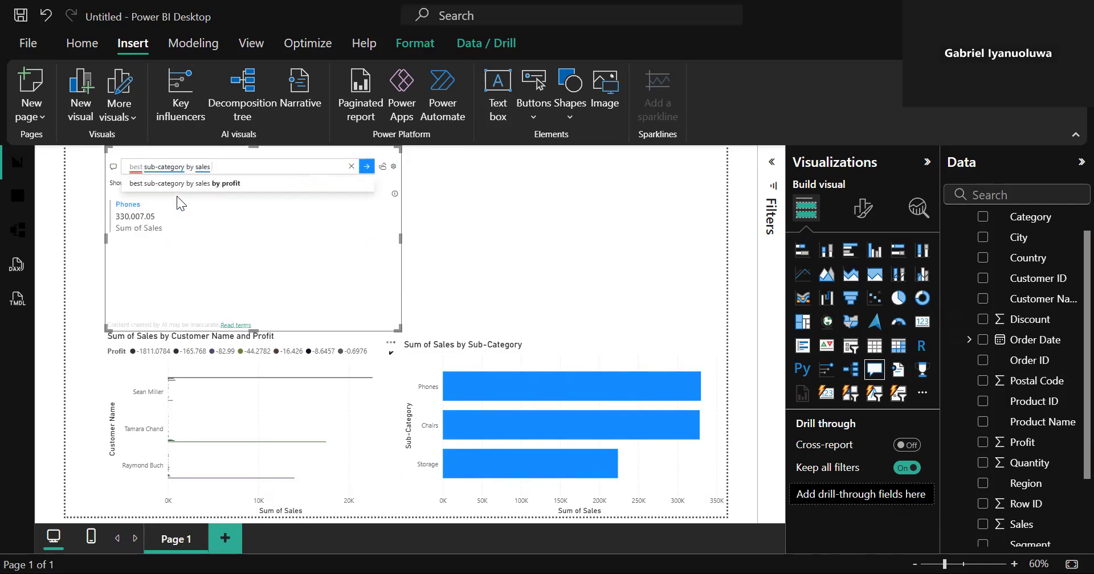
# - Extend the Q&A question with "in china" and convert the result into a standard visual
pyautogui.write(' in china')
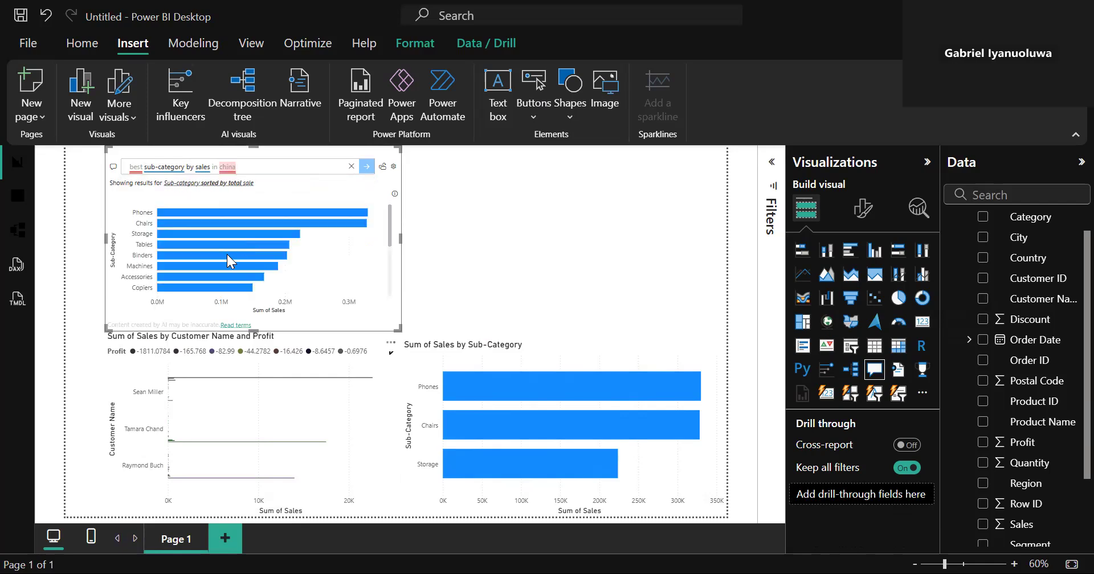
pyautogui.moveTo(279, 248)
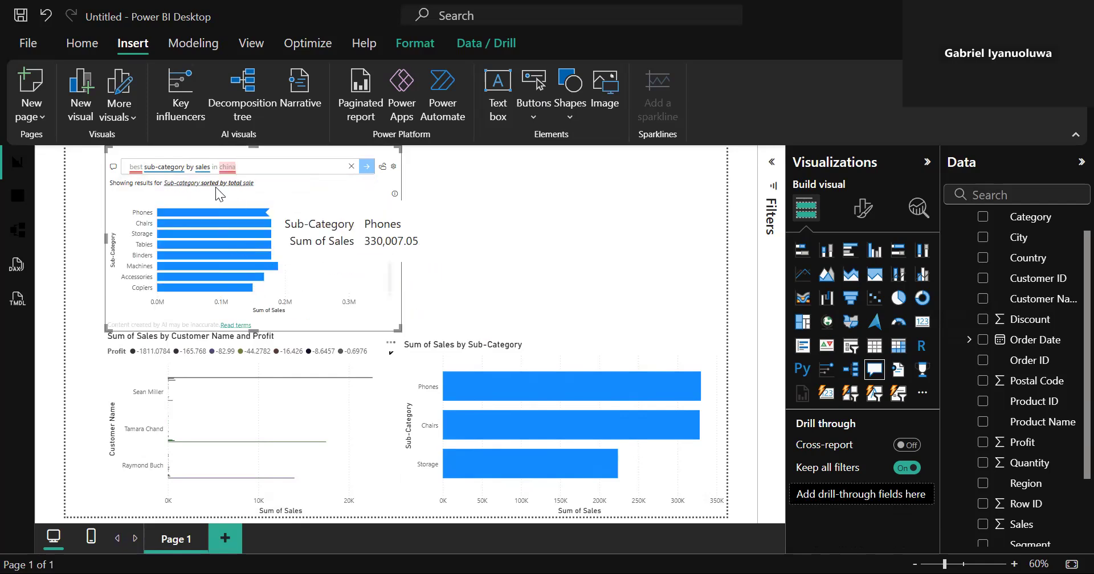
pyautogui.click(383, 167)
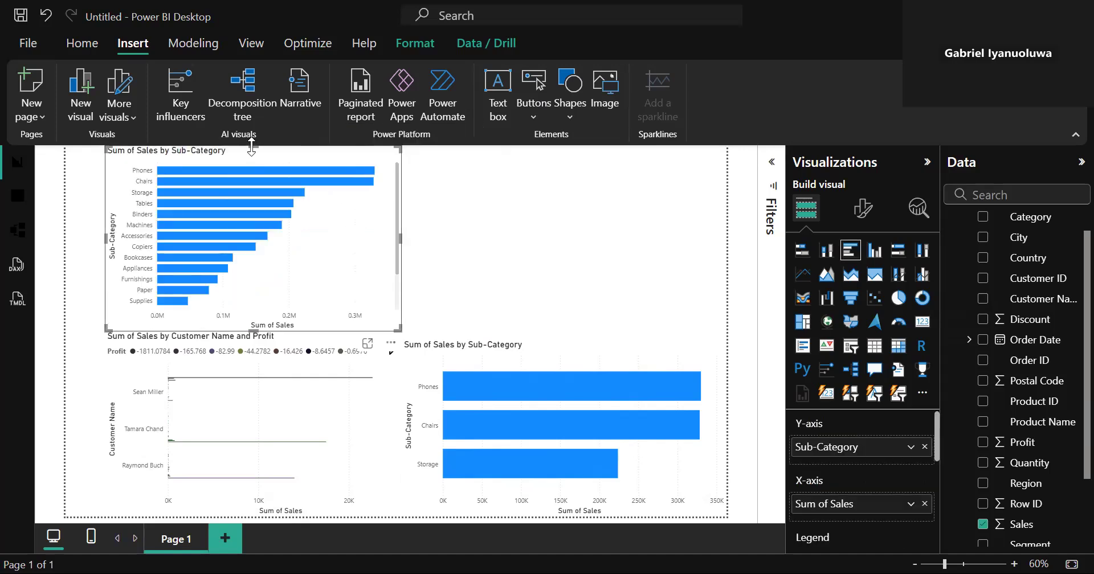
# - Shorten the new Sum of Sales by Sub-Category chart from its upper edge and move it slightly toward the page's left margin
pyautogui.moveTo(253, 146); pyautogui.dragTo(252, 165)
pyautogui.moveTo(351, 223); pyautogui.dragTo(337, 231)
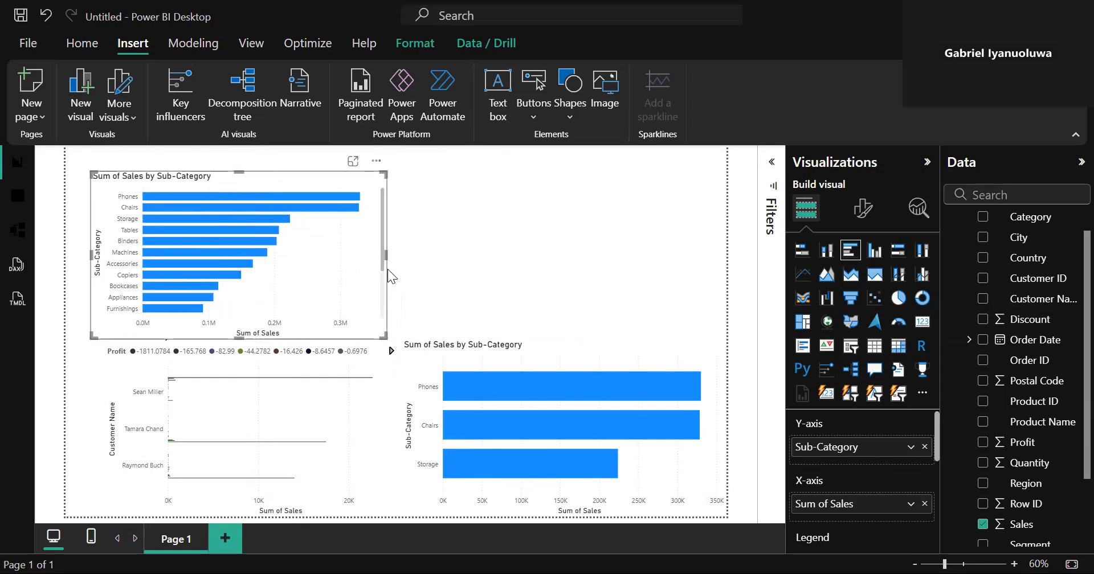
pyautogui.click(583, 265)
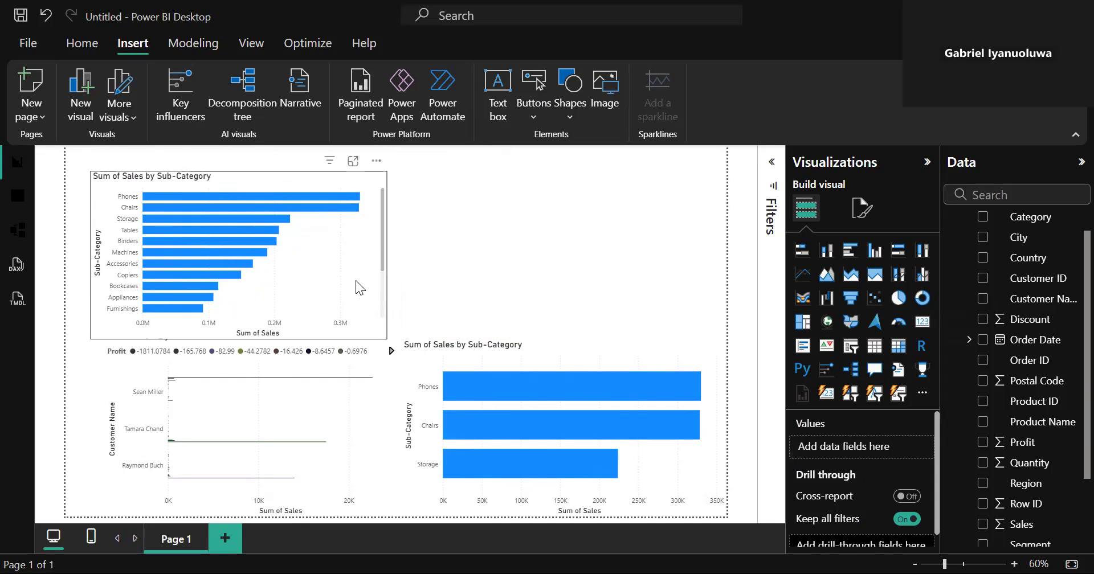
# - Turn on data labels for the upper Sum of Sales by Sub-Category bar chart
pyautogui.click(360, 288)
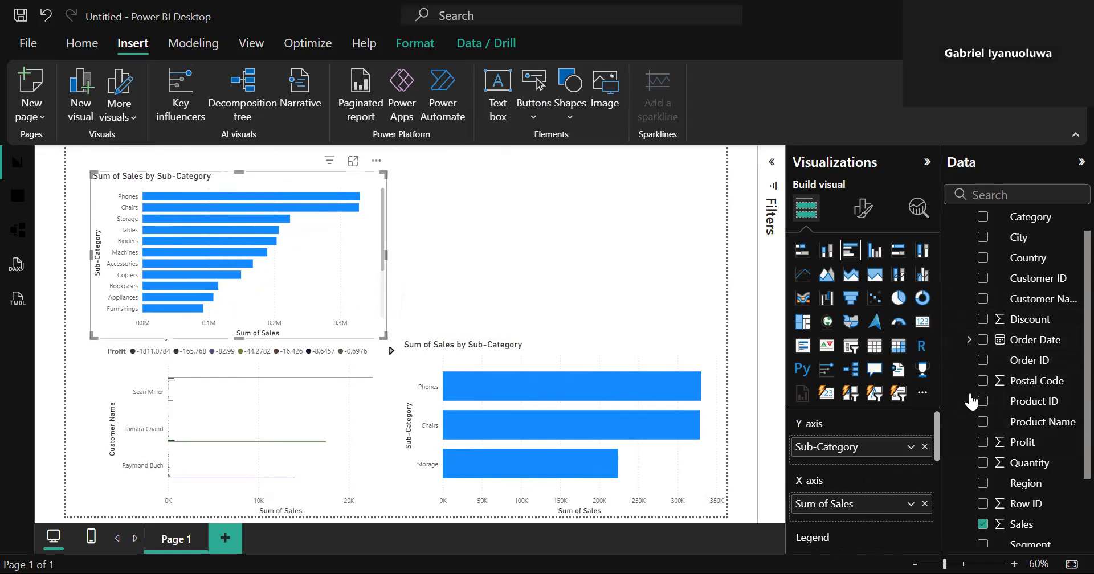
pyautogui.scroll(-4, 861, 478)
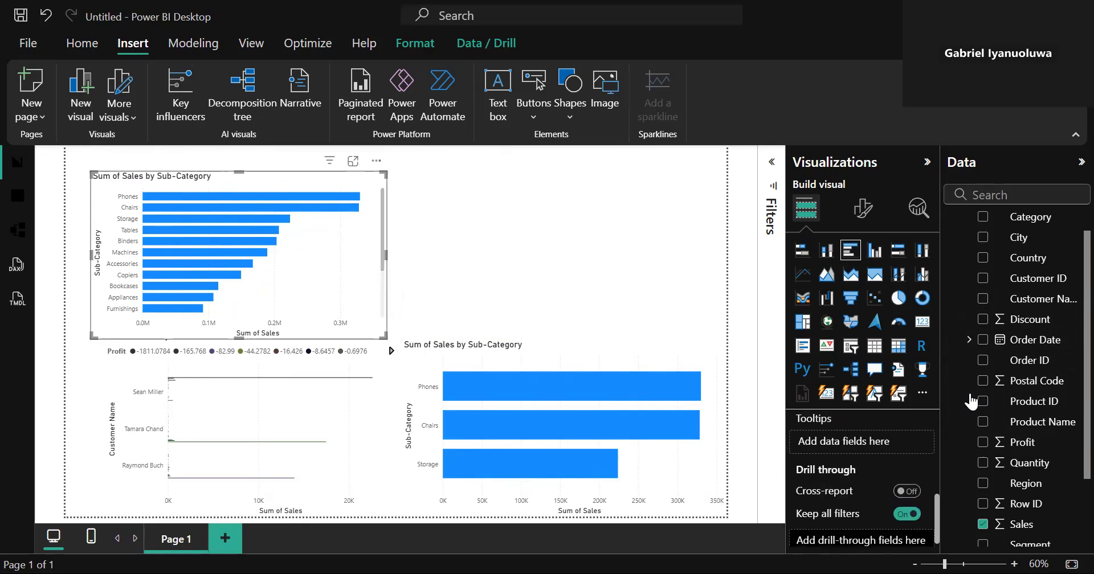
pyautogui.scroll(4, 862, 479)
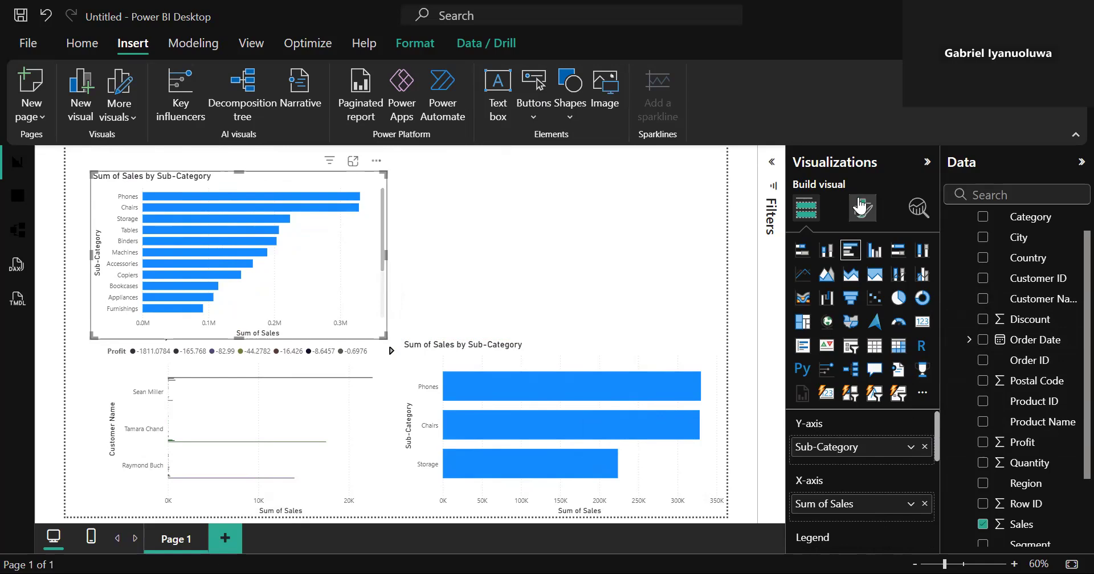
pyautogui.click(864, 208)
pyautogui.moveTo(935, 351); pyautogui.dragTo(935, 408)
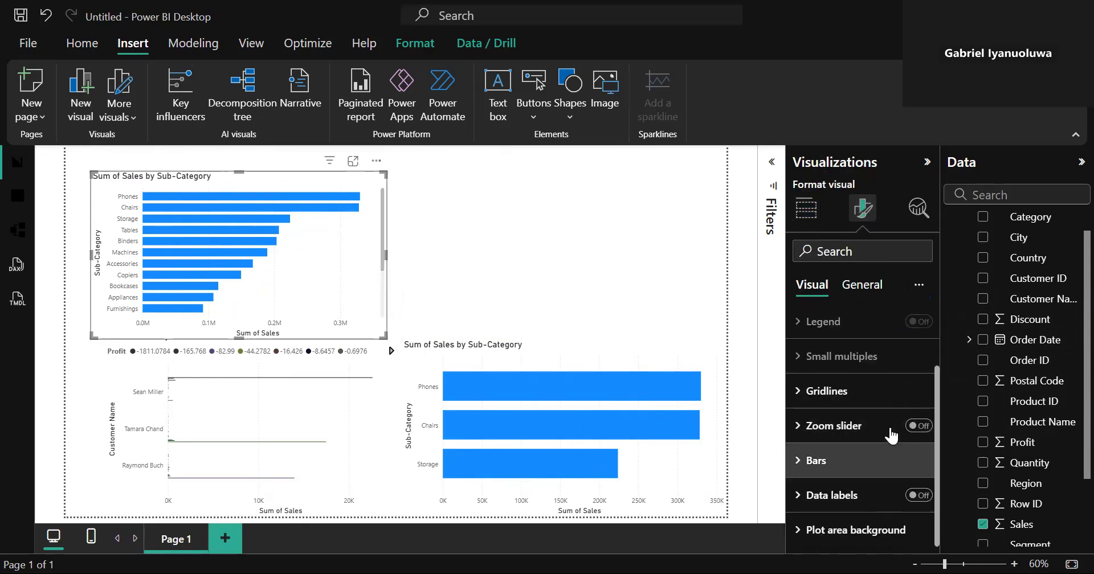
pyautogui.click(891, 456)
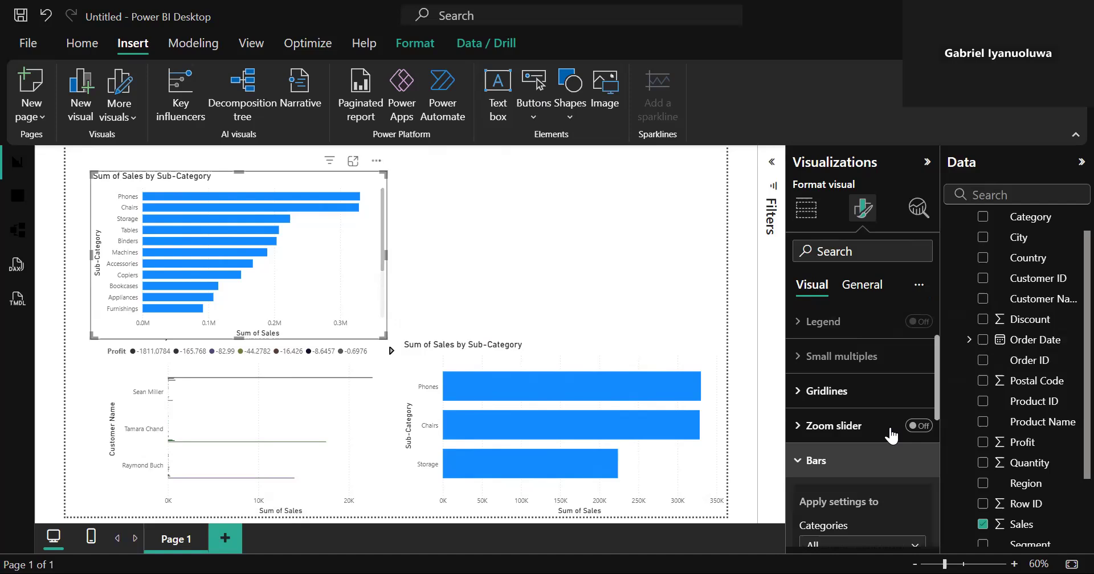
pyautogui.scroll(-5, 936, 402)
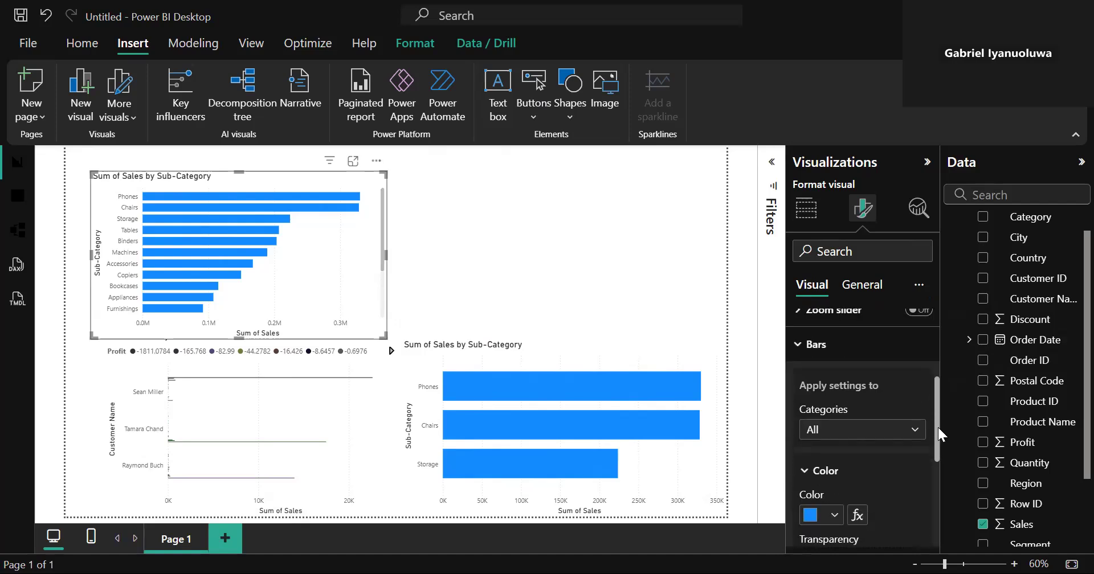
pyautogui.scroll(-4, 938, 427)
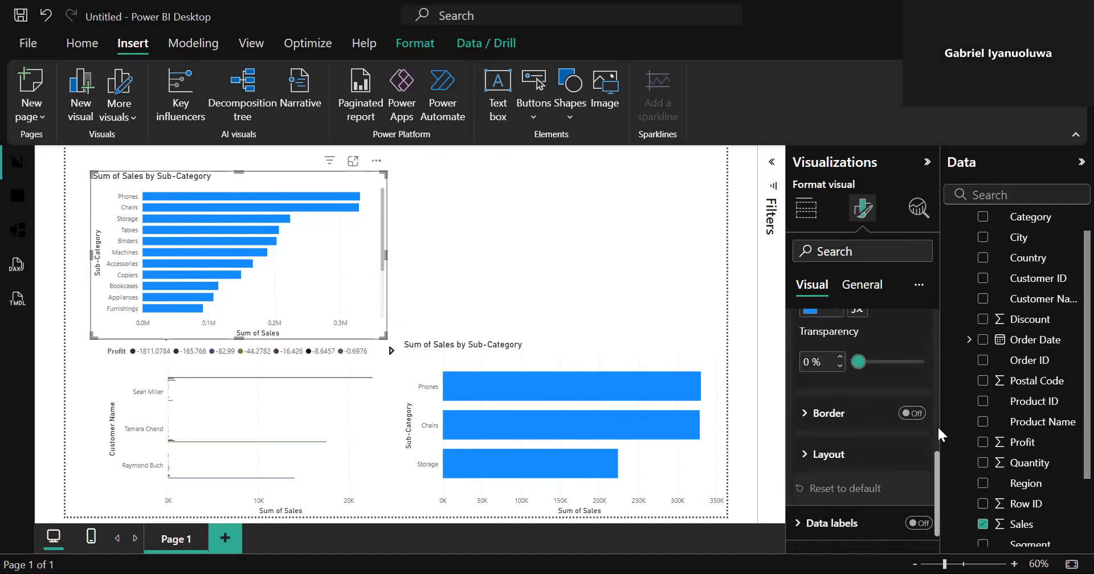
pyautogui.click(918, 495)
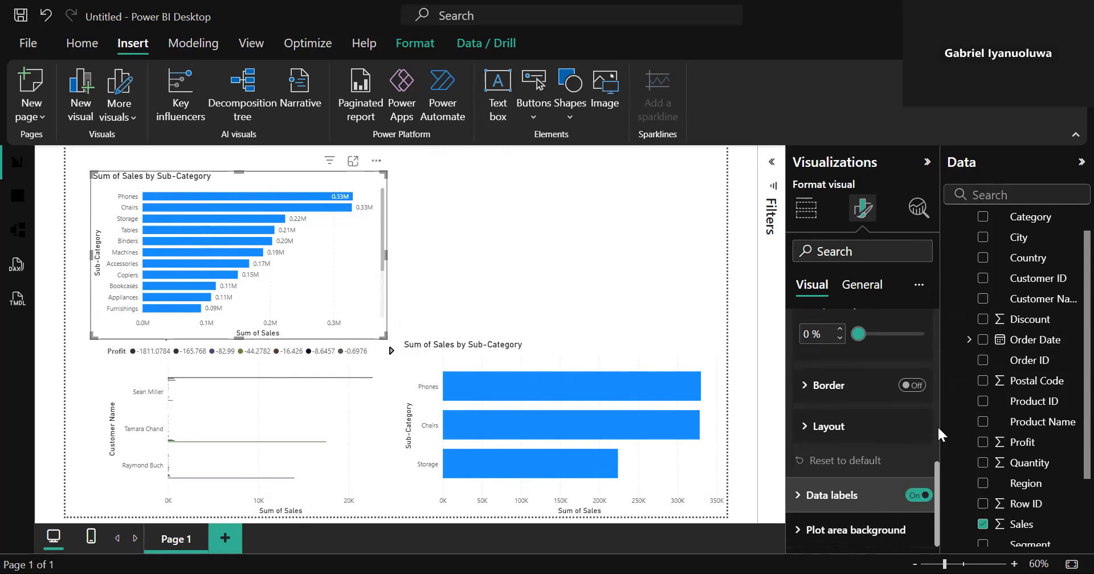
# - Set the display units of the upper Sum of Sales by Sub-Category chart's data label values to Thousands
pyautogui.click(831, 495)
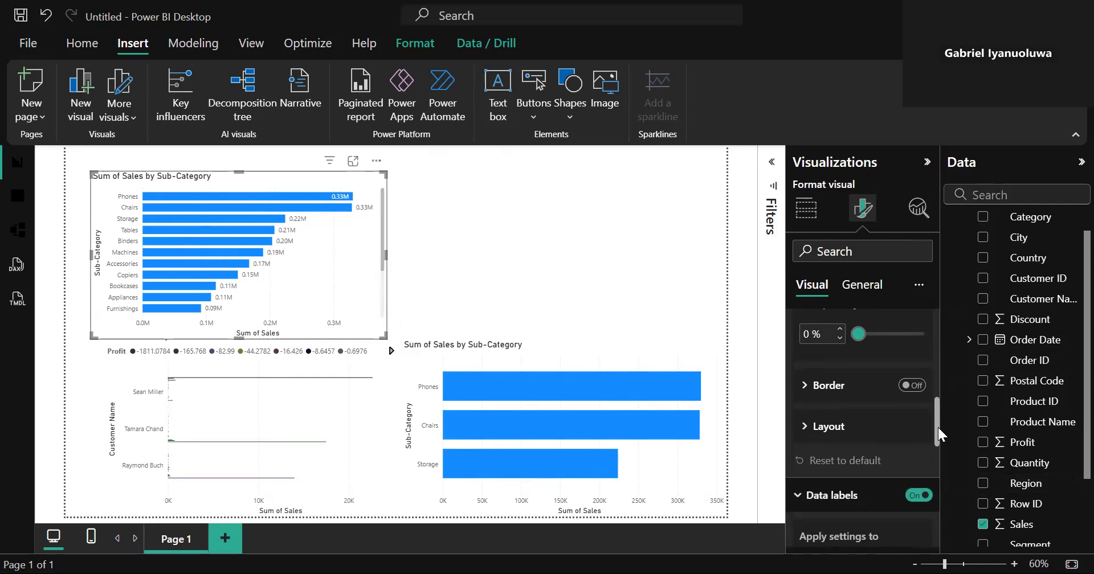
pyautogui.scroll(-5, 938, 427)
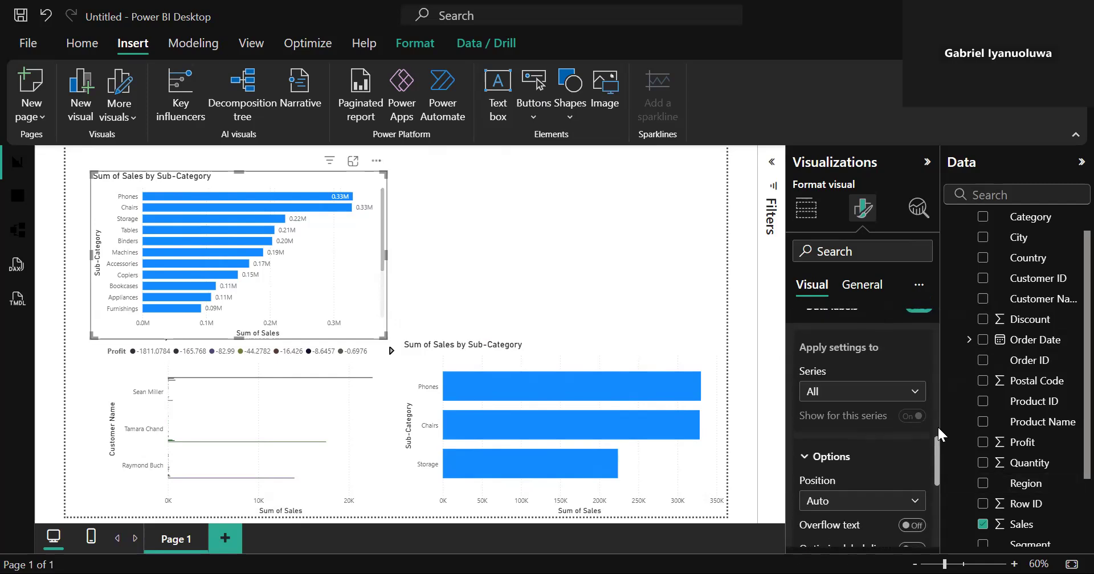
pyautogui.click(862, 501)
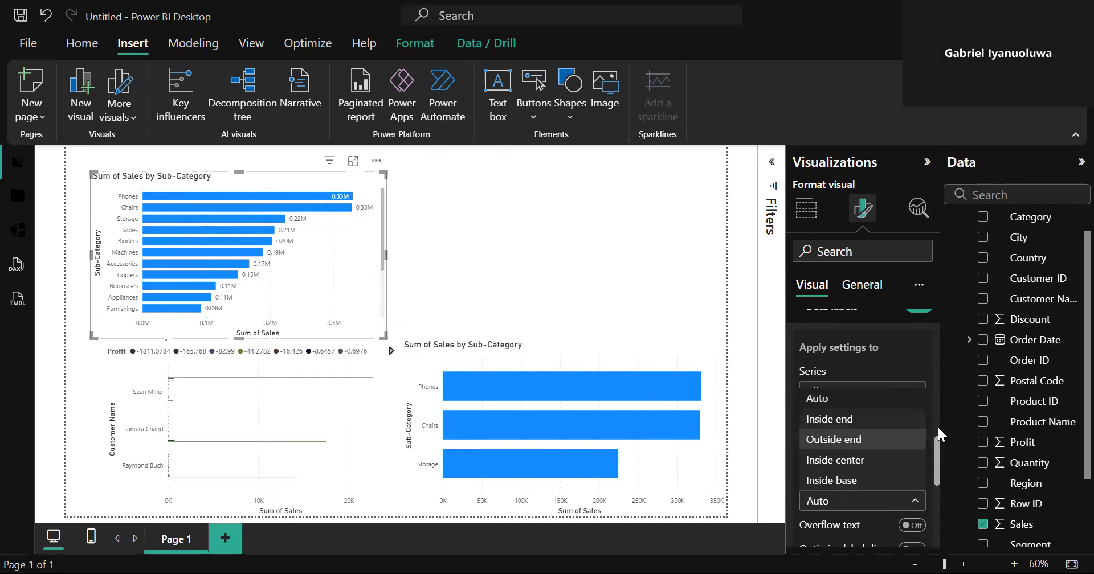
pyautogui.click(862, 501)
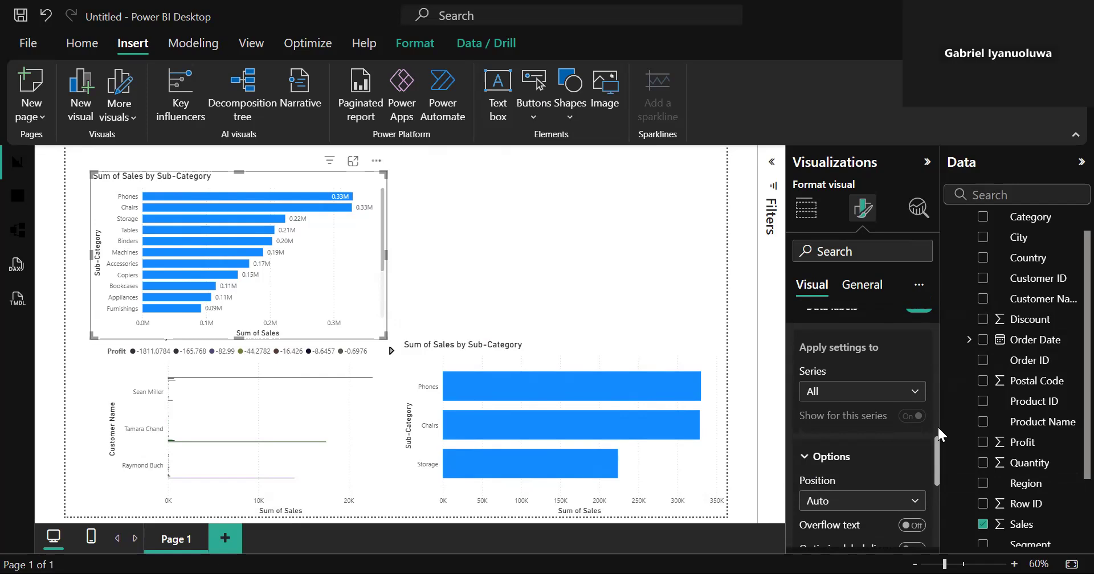
pyautogui.scroll(-3, 937, 426)
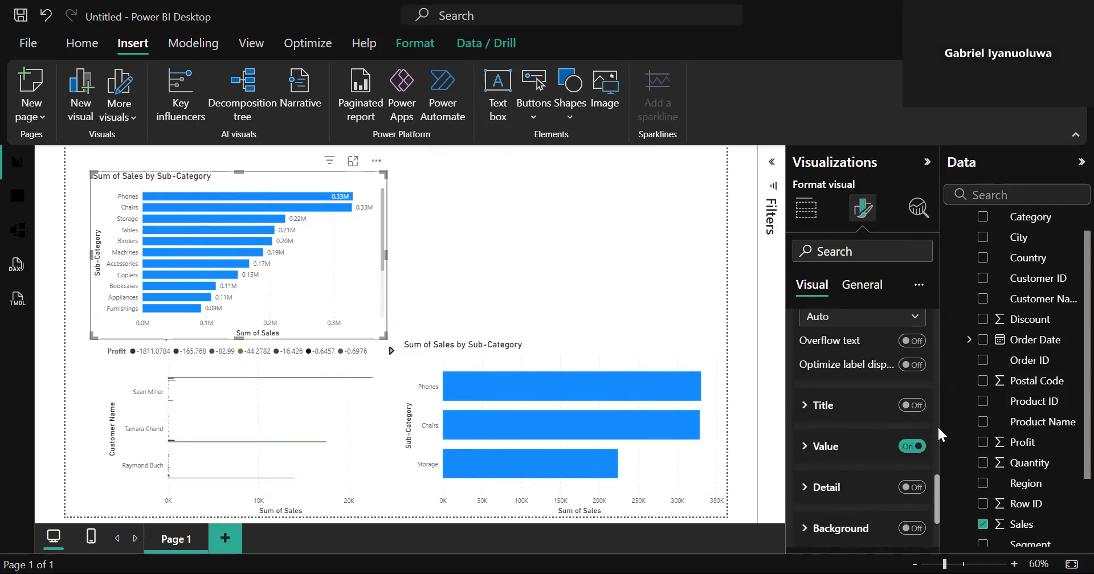
pyautogui.click(825, 447)
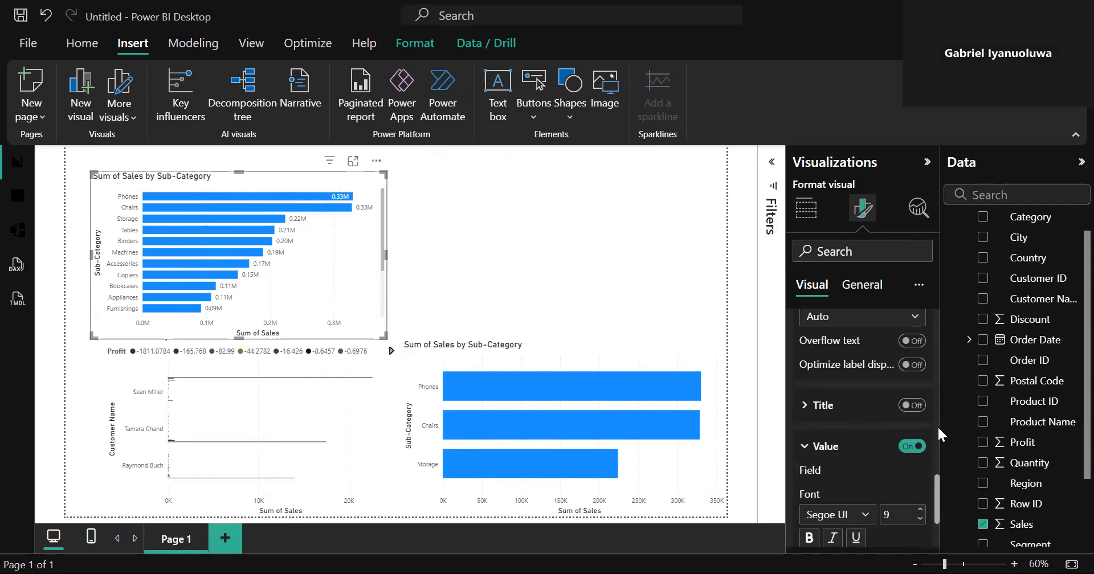
pyautogui.scroll(-5, 938, 425)
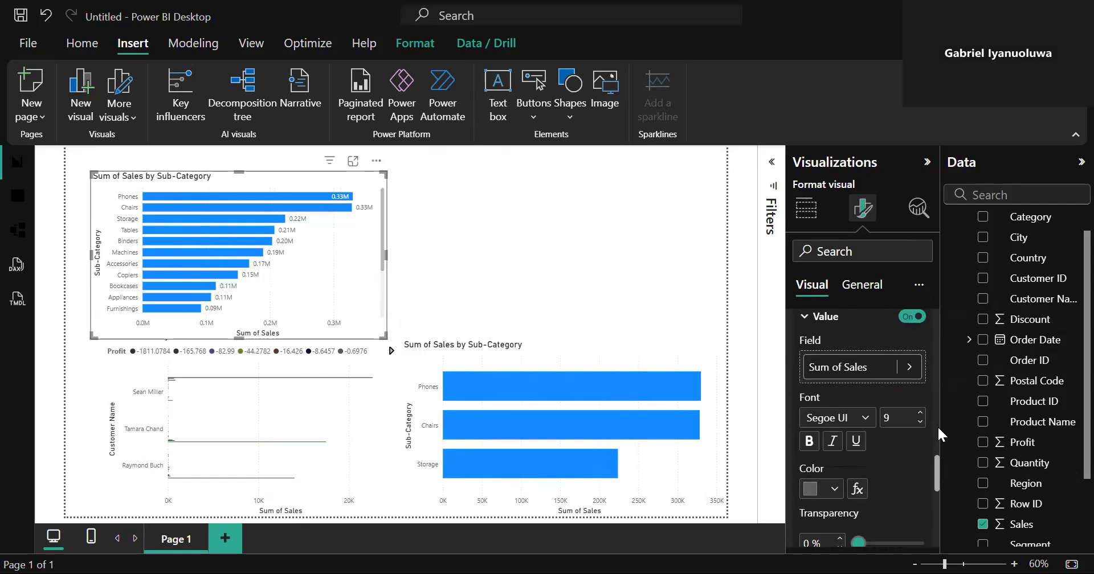
pyautogui.scroll(-3, 938, 426)
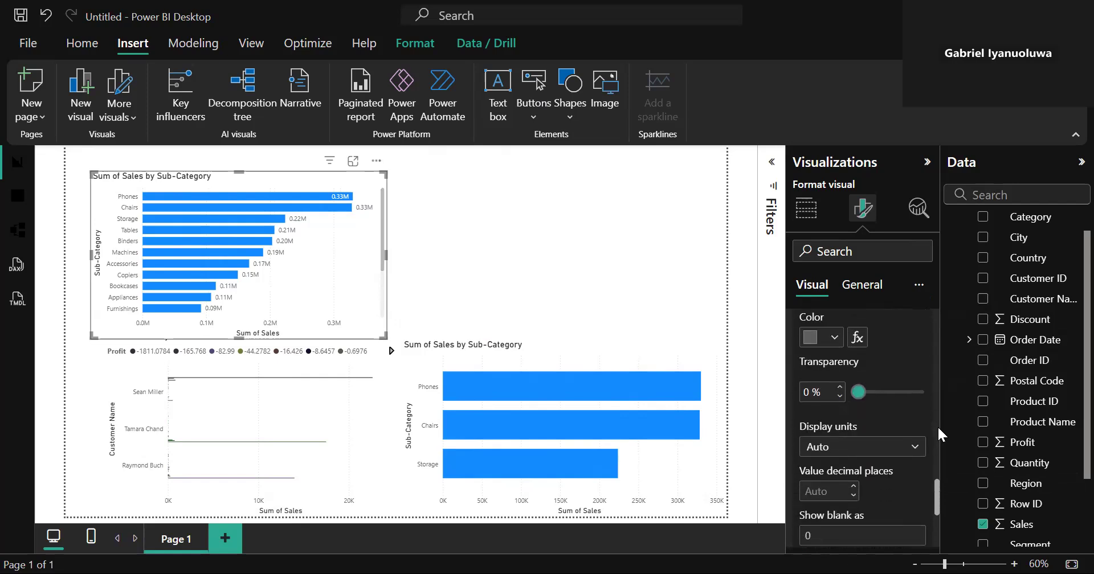
pyautogui.click(912, 436)
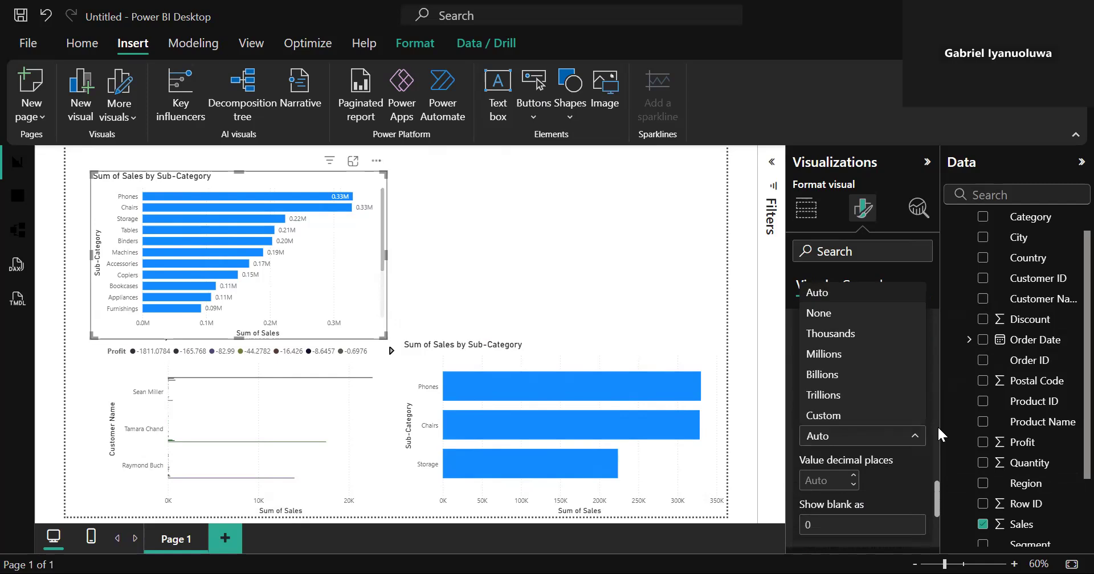
pyautogui.click(863, 335)
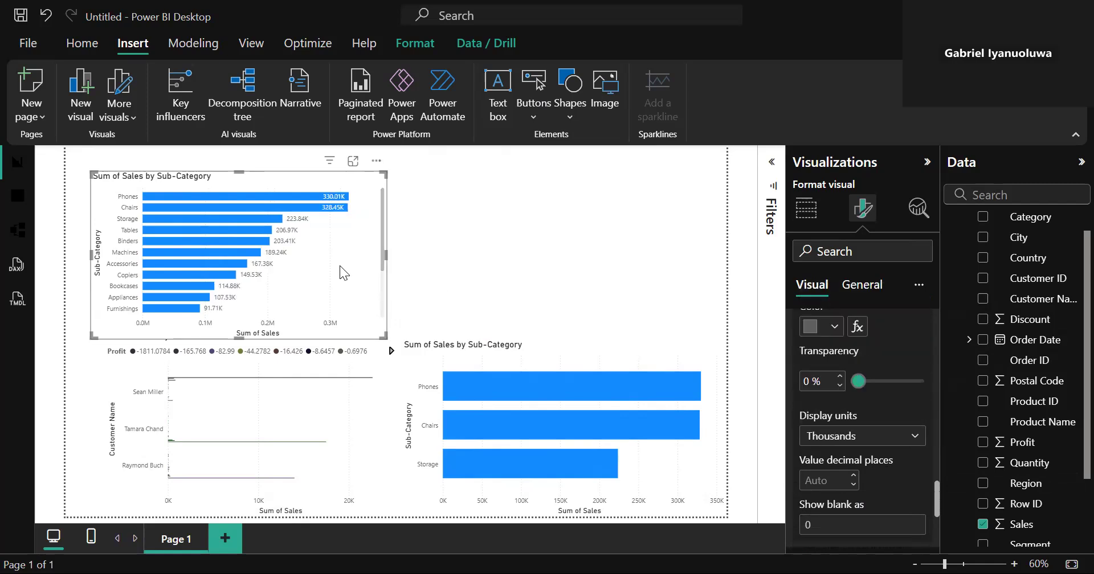
# - Use Format Painter to copy the upper chart's formatting to the lower Sub-Category chart, and from that one to the Customer Name and Profit chart
pyautogui.click(91, 48)
pyautogui.click(94, 118)
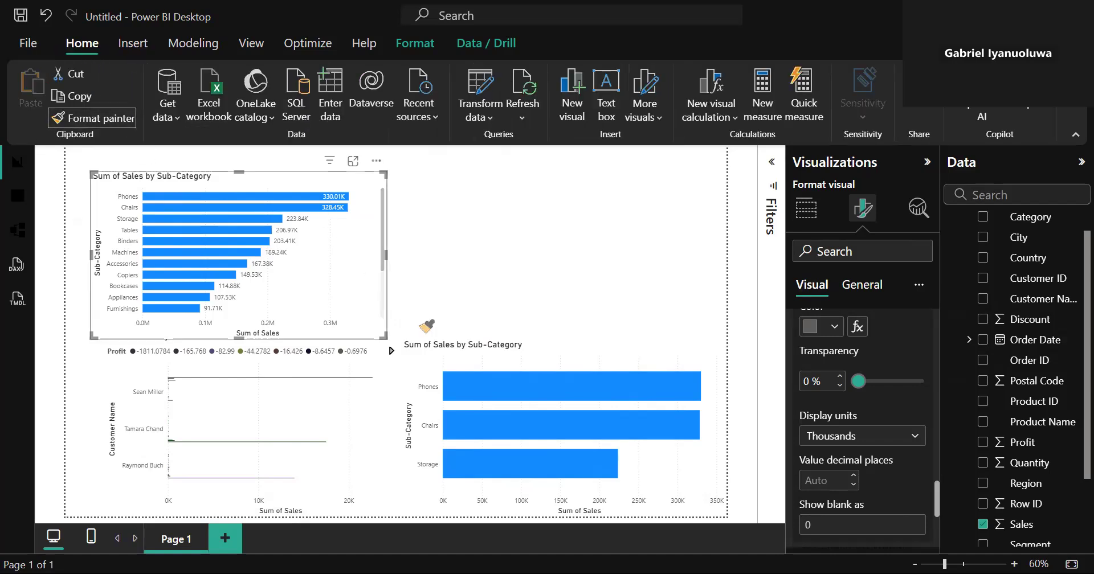
pyautogui.click(618, 425)
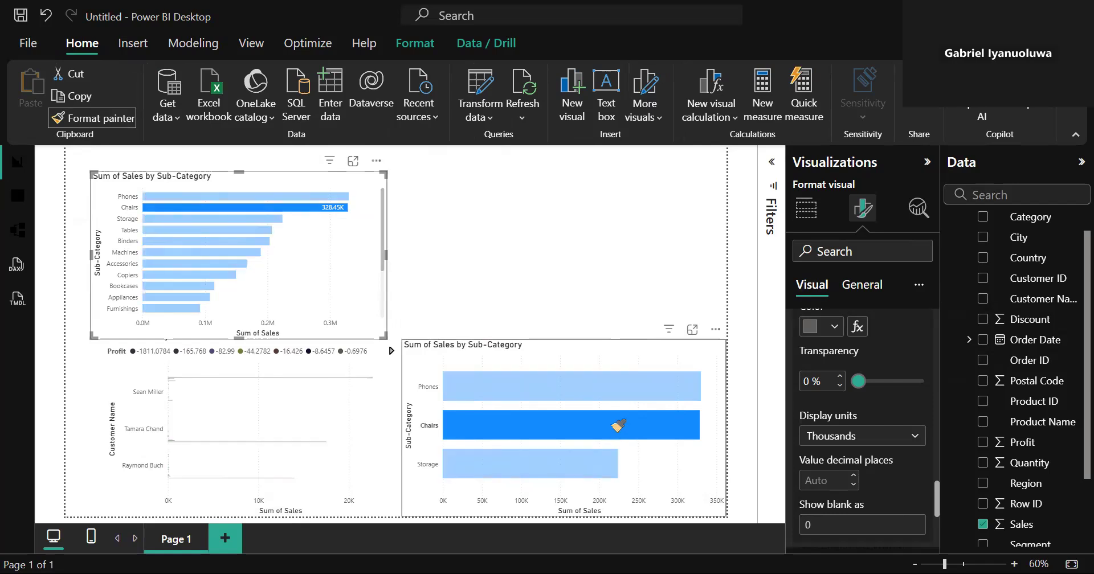
pyautogui.click(607, 375)
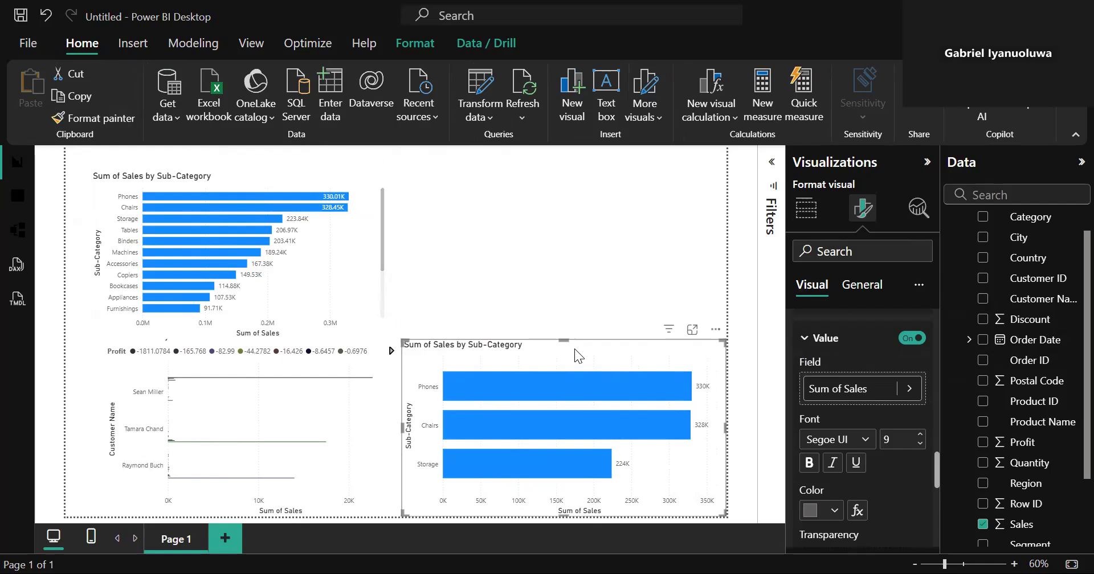
pyautogui.click(118, 123)
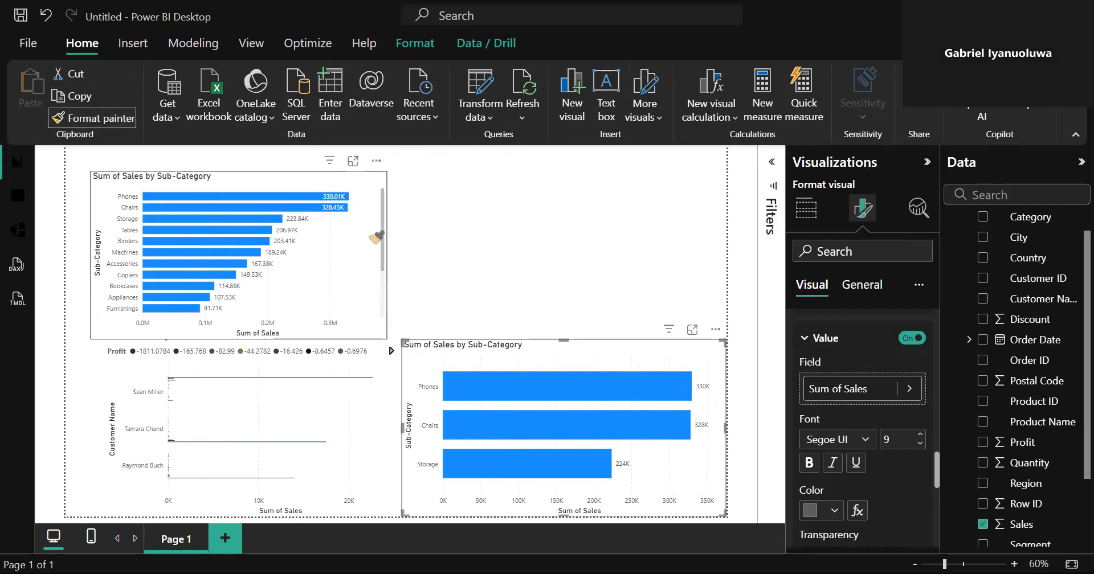
pyautogui.click(304, 420)
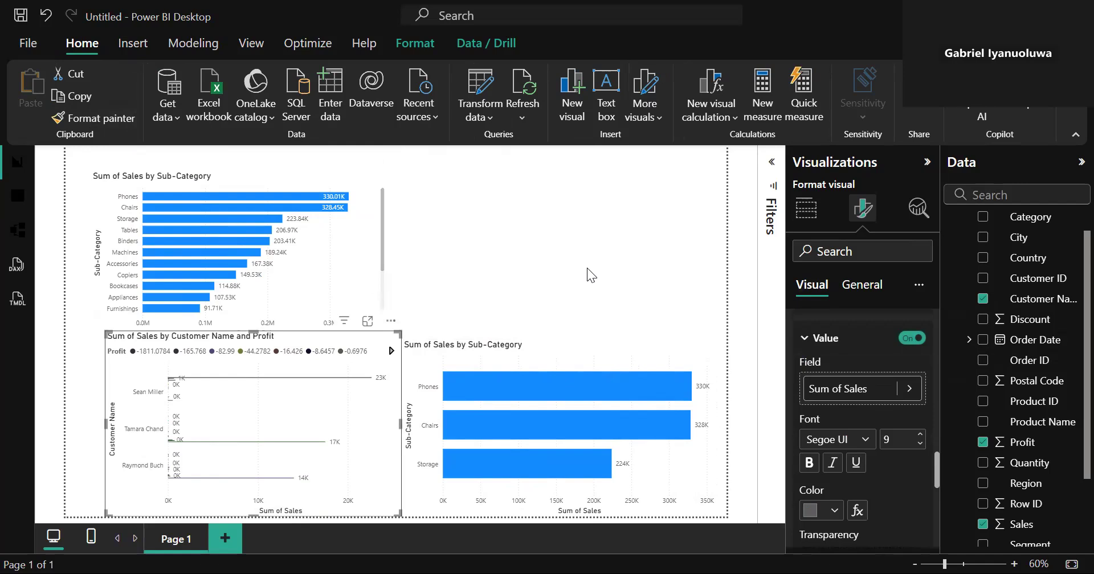
# - Try black as the page's wallpaper color, and settle on the darkest gray shade of the white theme color
pyautogui.click(628, 200)
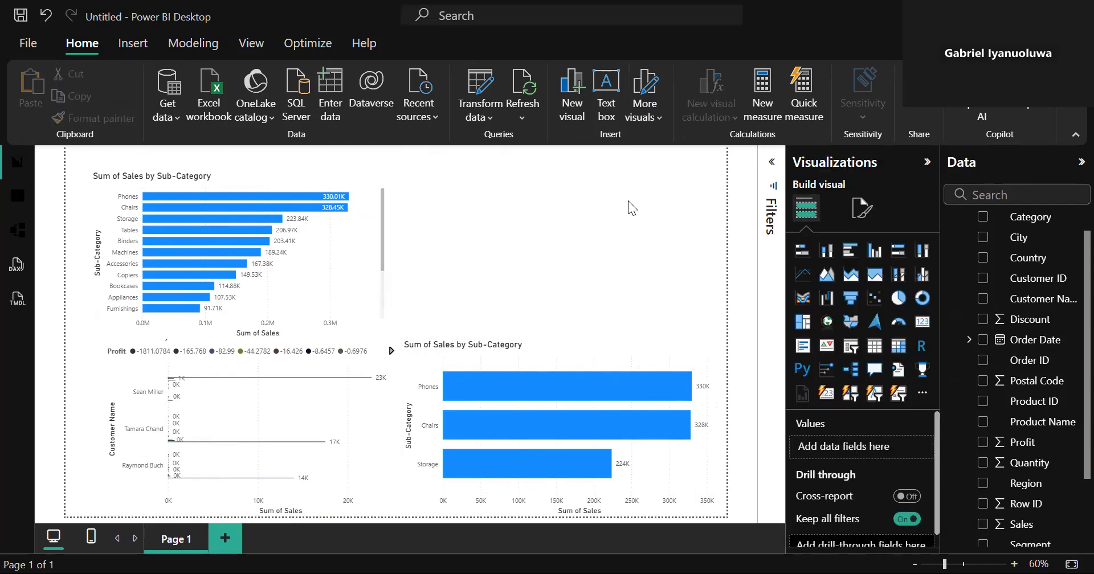
pyautogui.click(862, 208)
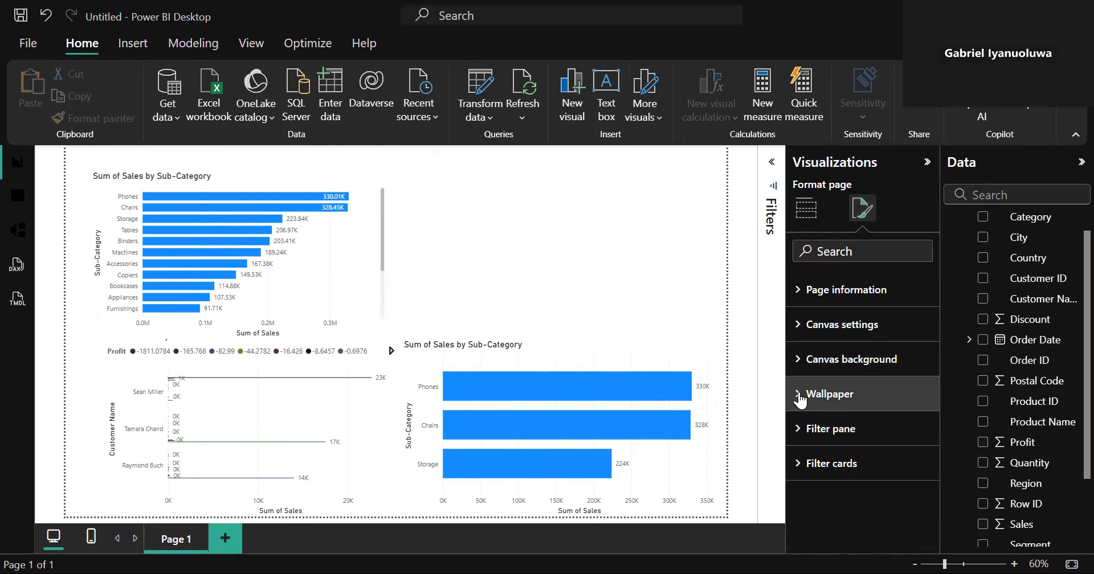
pyautogui.click(806, 393)
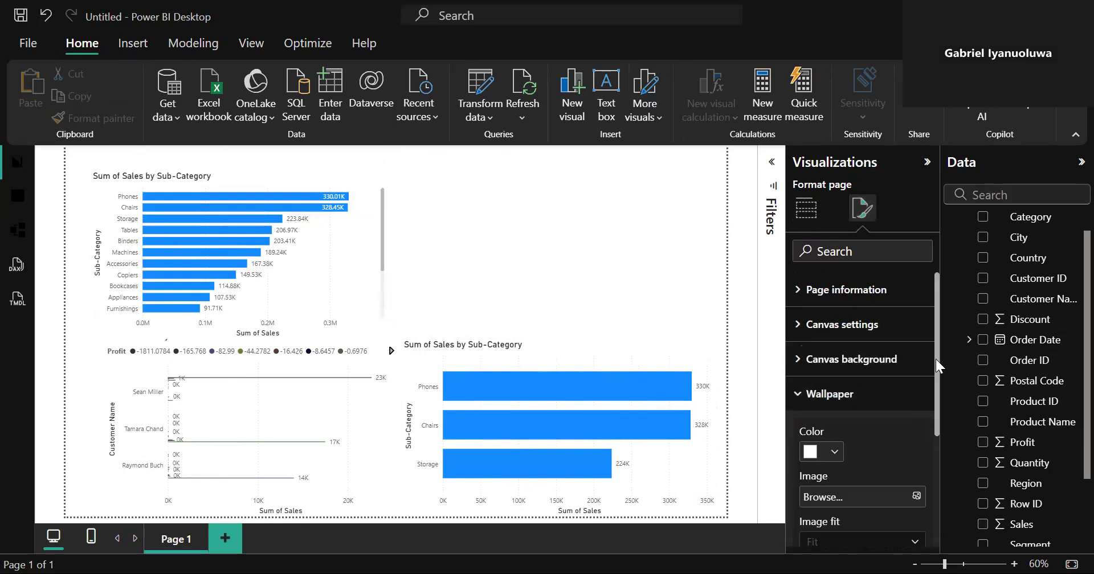
pyautogui.scroll(-3, 939, 378)
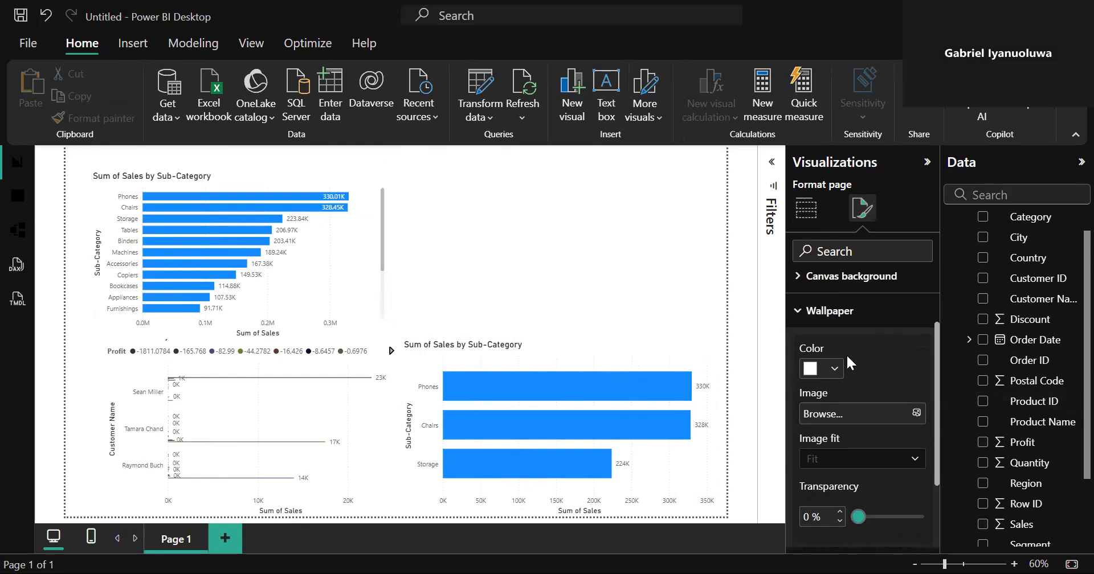
pyautogui.click(835, 371)
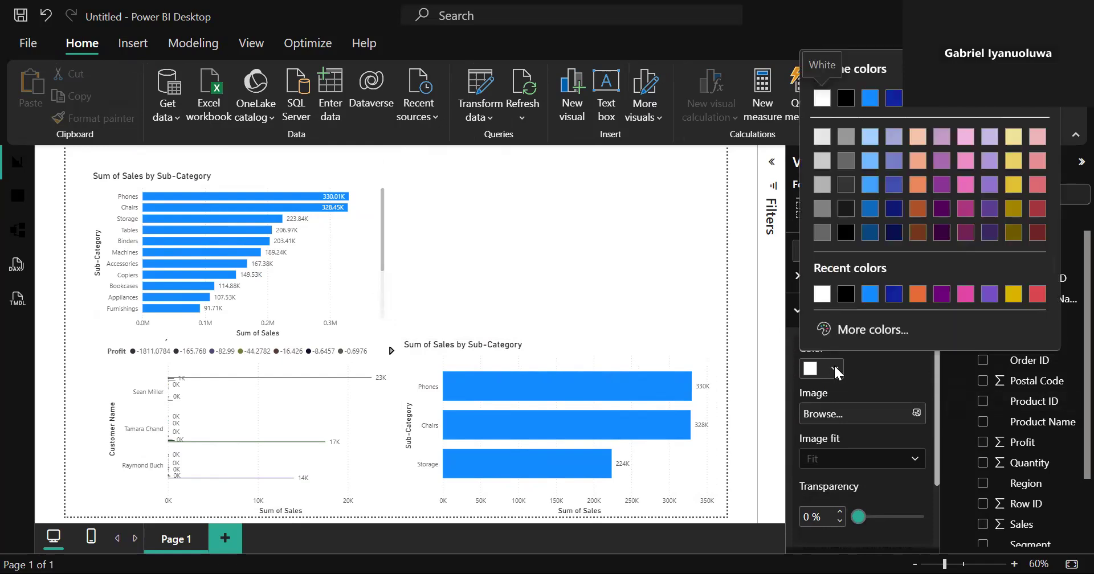
pyautogui.click(847, 294)
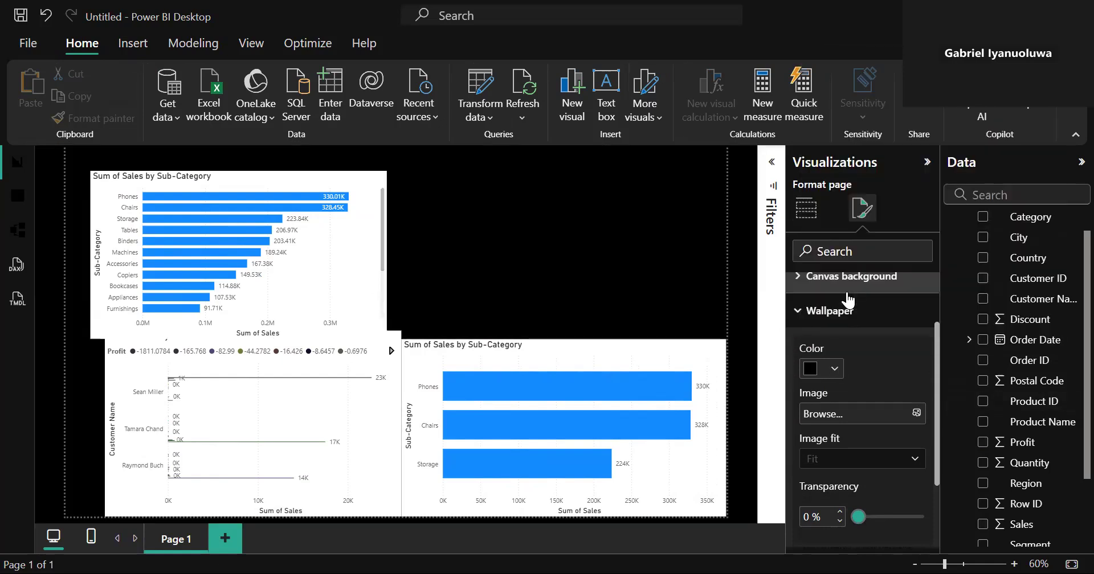
pyautogui.click(834, 369)
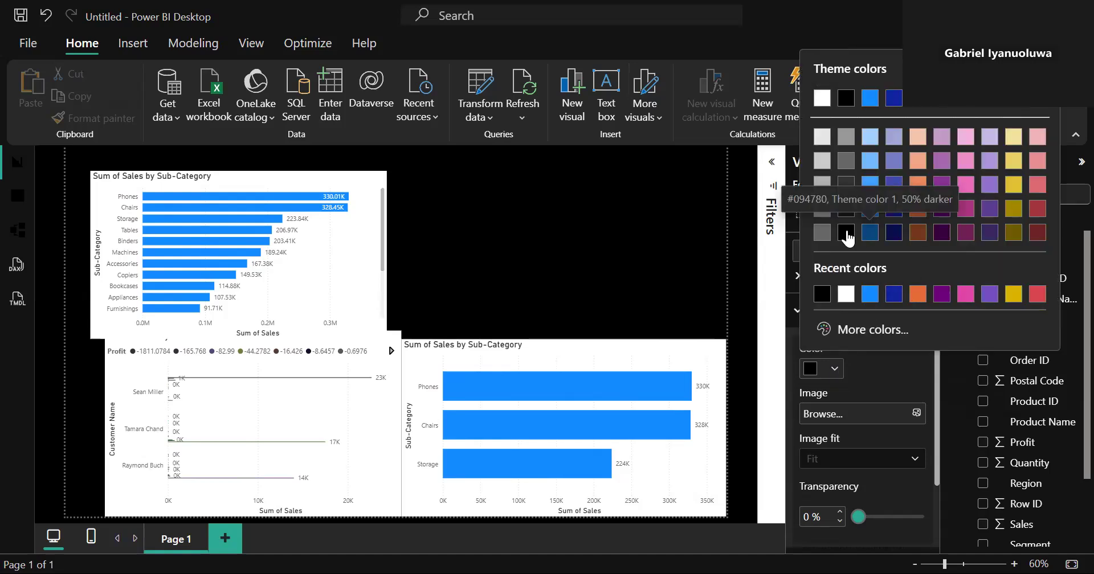
pyautogui.click(828, 234)
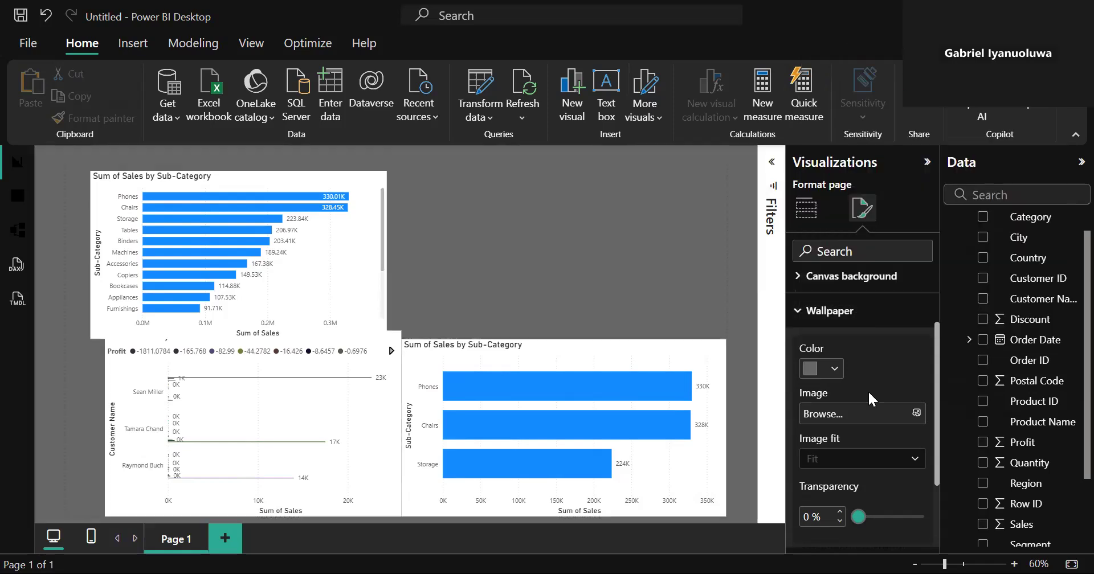
# - Set the page wallpaper's transparency to 64 %
pyautogui.click(880, 517)
pyautogui.click(890, 517)
pyautogui.click(899, 517)
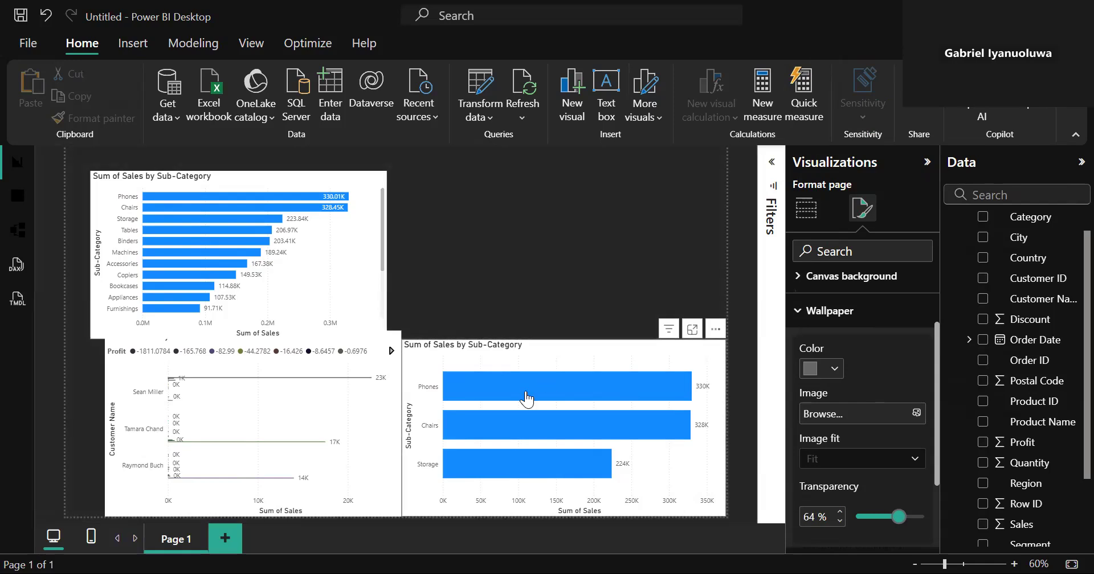
# - Align the Customer Name and Profit chart under the upper bar chart, and raise the upper chart to leave a gap between them
pyautogui.click(331, 403)
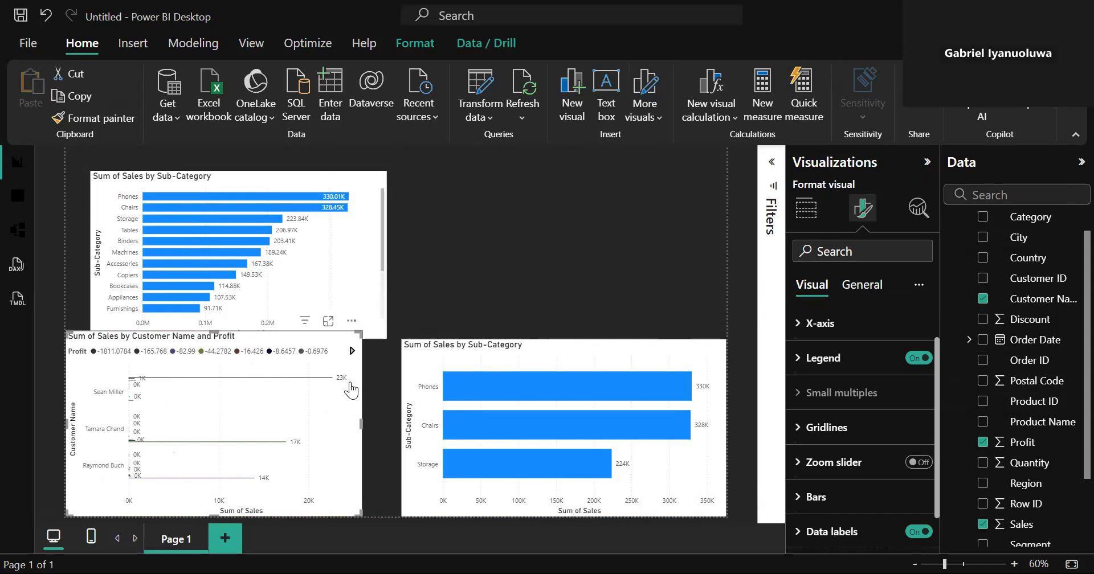
pyautogui.moveTo(352, 391); pyautogui.dragTo(377, 391)
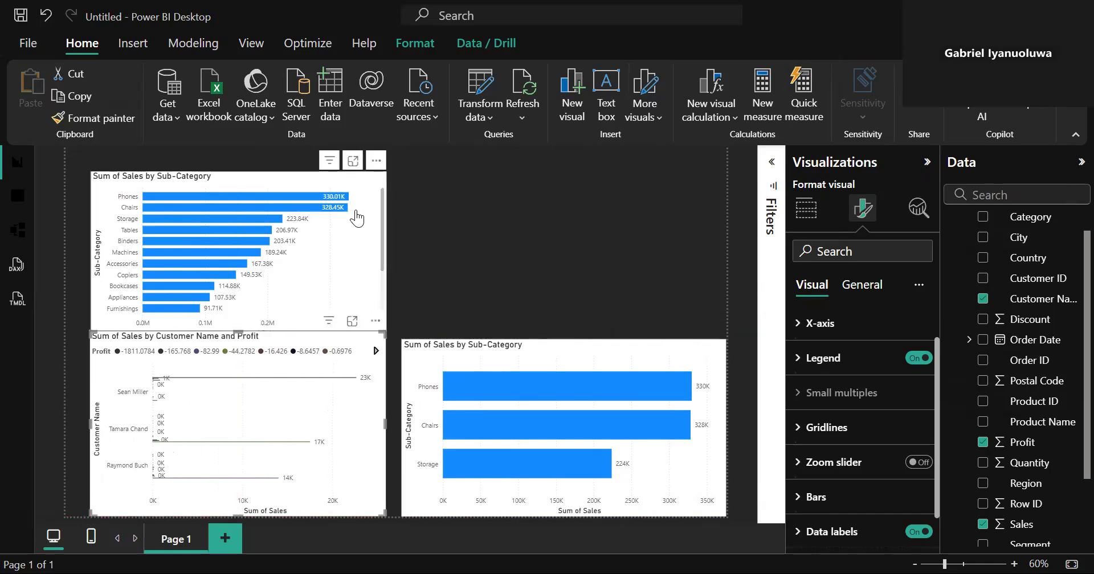
pyautogui.moveTo(357, 218); pyautogui.dragTo(359, 178)
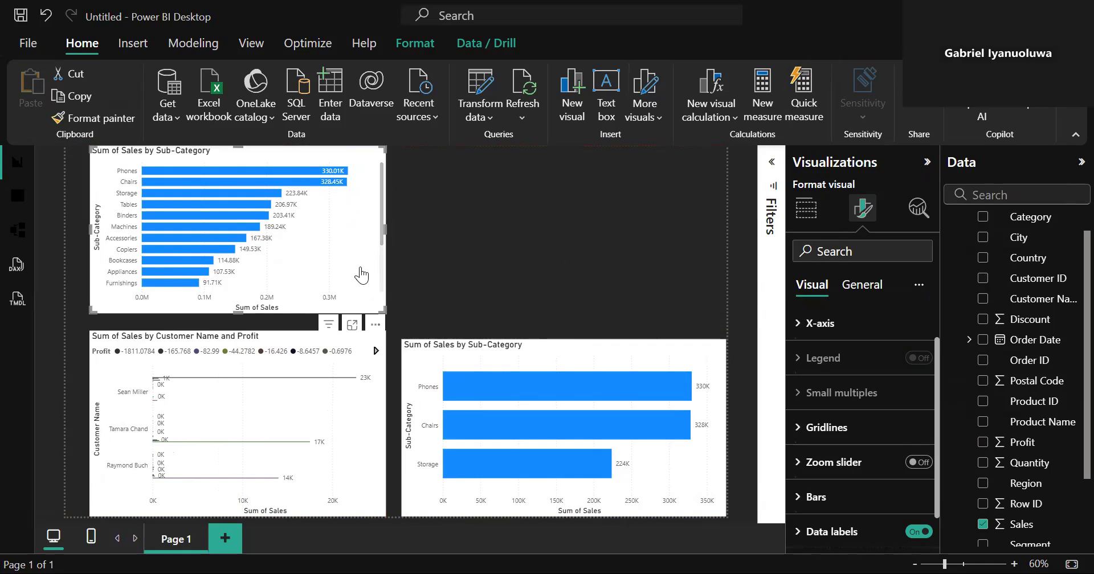
pyautogui.click(456, 247)
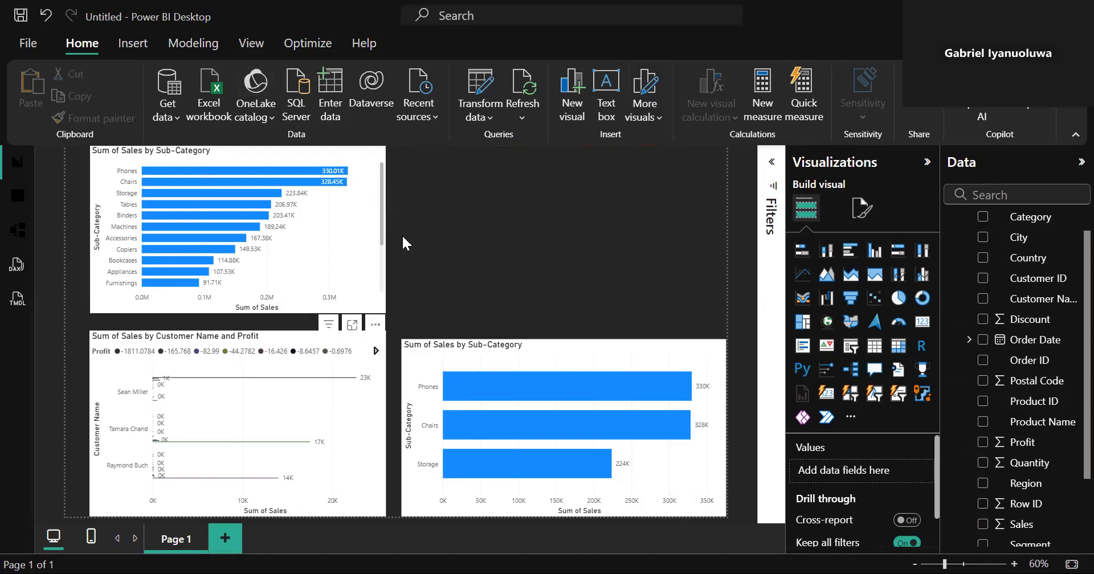
# - Insert a Narrative visual in the empty area beside the upper bar chart and choose the Custom narrative type
pyautogui.click(121, 46)
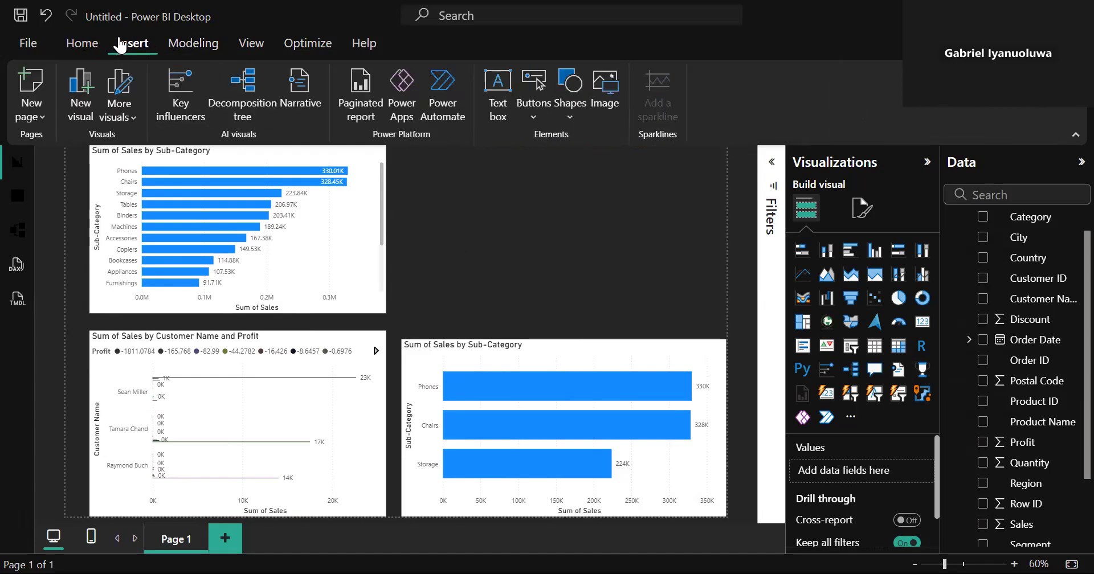
pyautogui.click(337, 106)
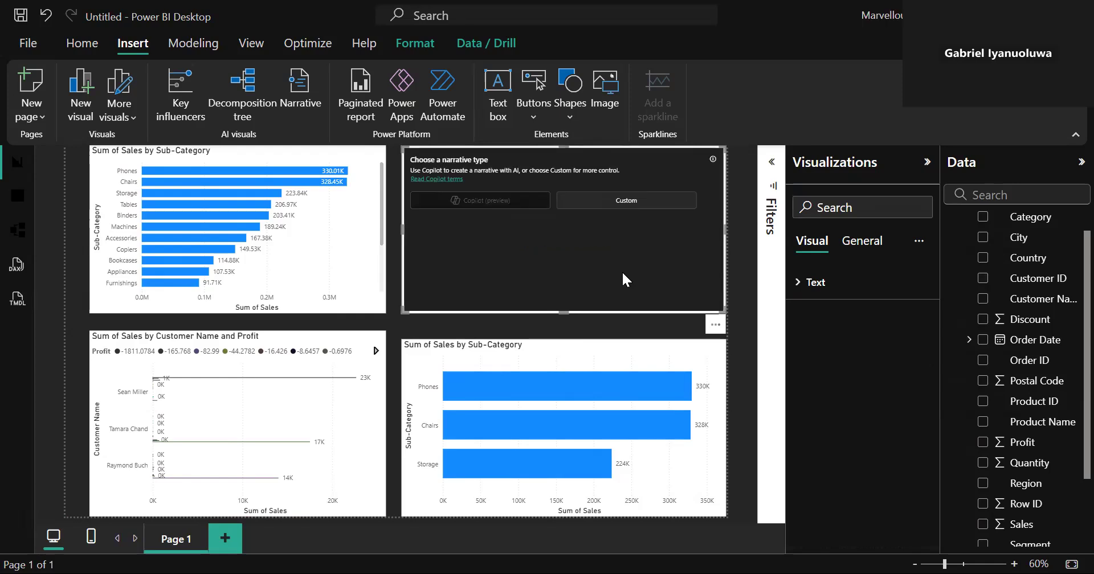
pyautogui.click(624, 200)
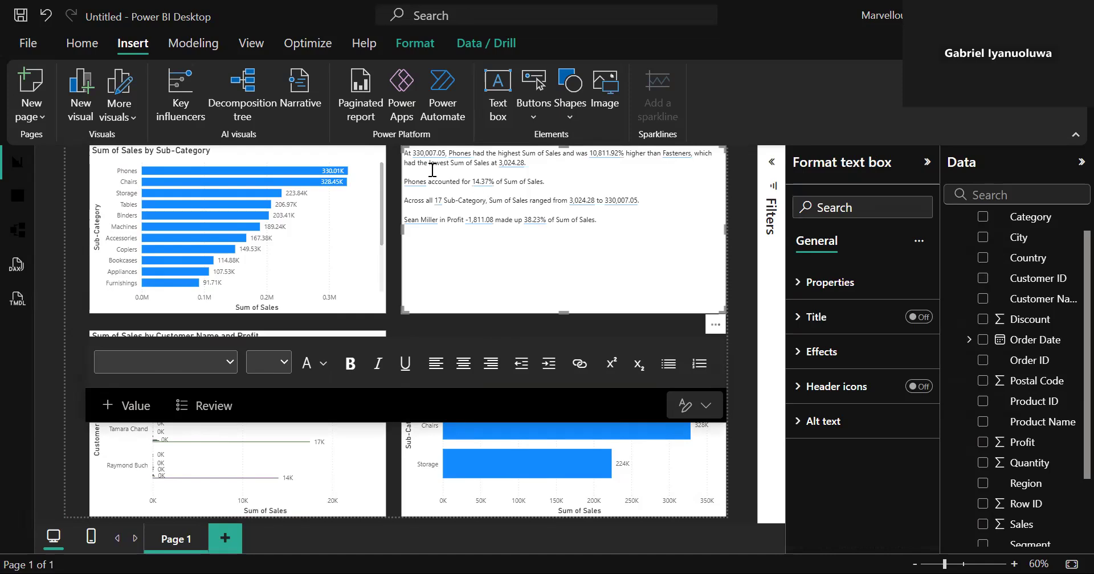
# - Examine the full list of sub-categories in the upper Sum of Sales by Sub-Category chart, from lowest sales back to highest, against the narrative
pyautogui.click(339, 209)
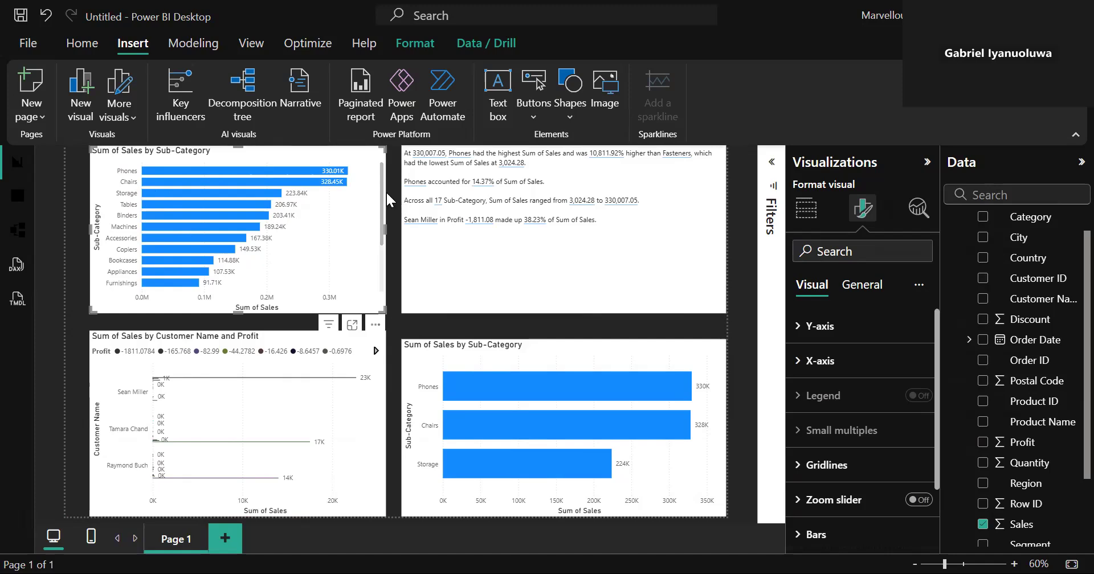
pyautogui.moveTo(380, 202); pyautogui.dragTo(372, 249)
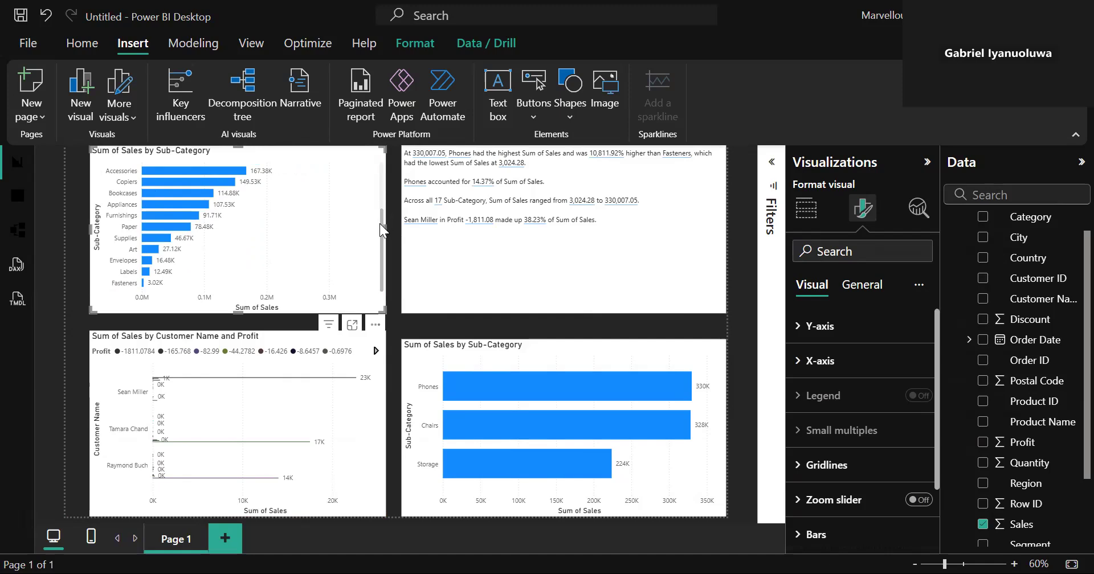
pyautogui.moveTo(386, 228); pyautogui.dragTo(375, 172)
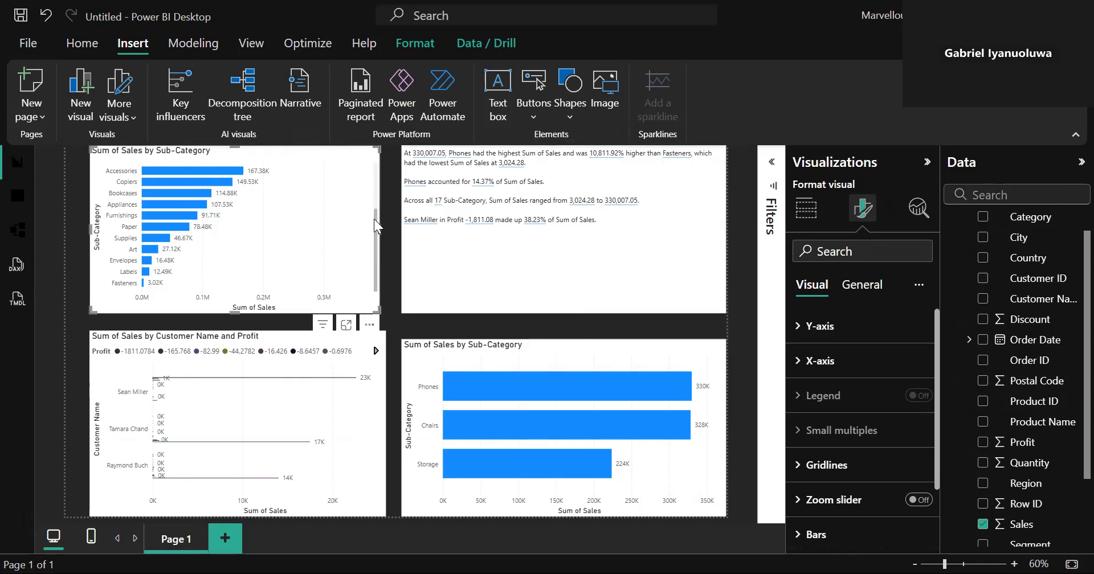
pyautogui.moveTo(374, 215); pyautogui.dragTo(377, 171)
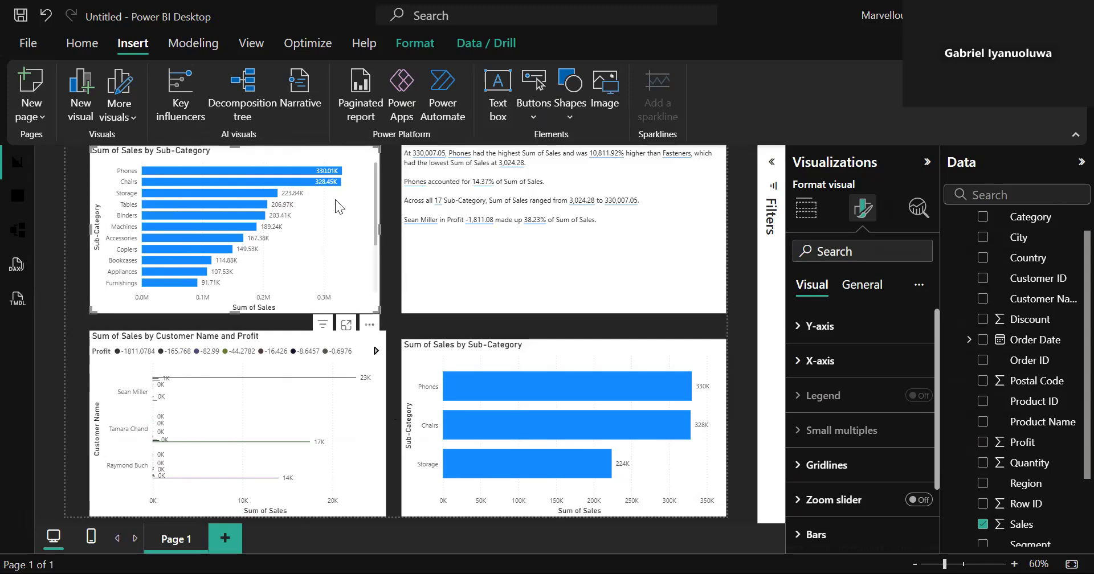
# - Cross-filter the page by Chairs and by Phones in the upper Sum of Sales by Sub-Category chart to compare the narrative text
pyautogui.moveTo(251, 184)
pyautogui.click(209, 183)
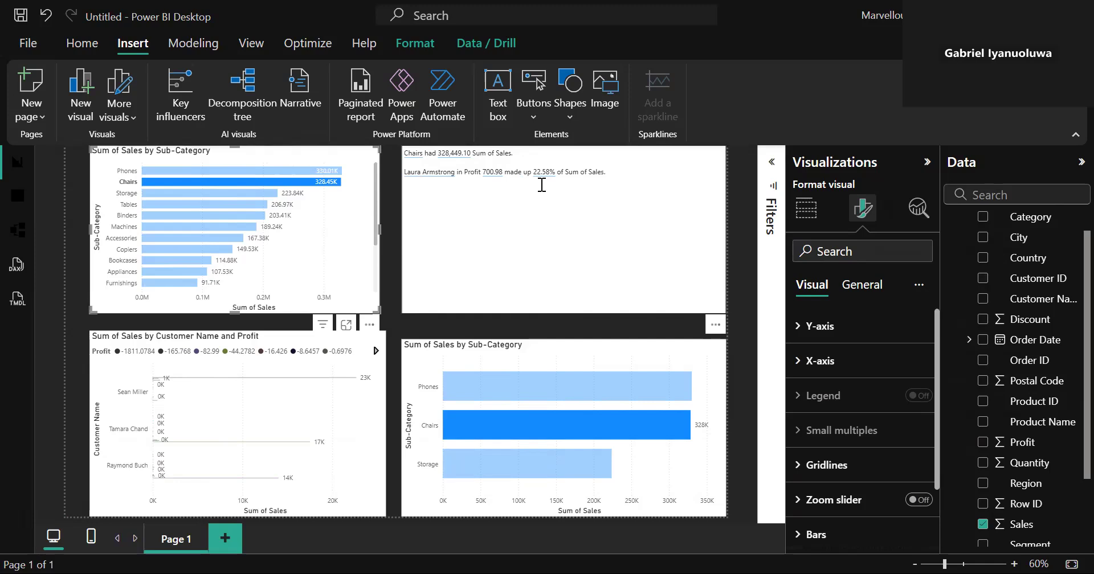
pyautogui.click(232, 168)
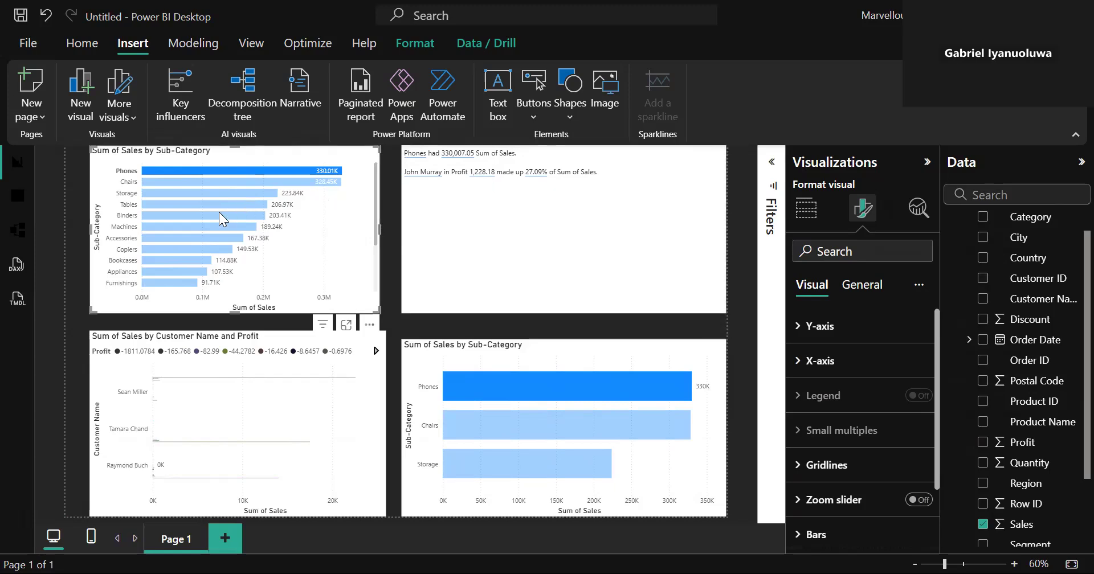
# - Cross-filter the page by Fasteners in the upper Sum of Sales by Sub-Category chart, read the narrative, and clear the selection
pyautogui.moveTo(373, 214)
pyautogui.mouseDown()
pyautogui.moveTo(365, 297)
pyautogui.moveTo(363, 218)
pyautogui.moveTo(389, 202)
pyautogui.mouseUp()
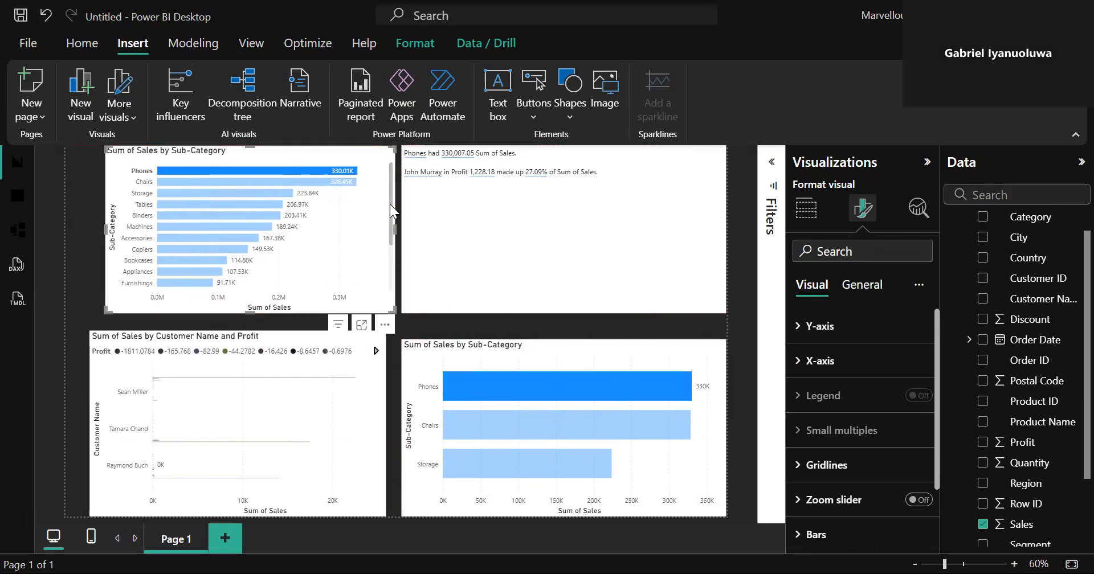
pyautogui.scroll(-3, 381, 257)
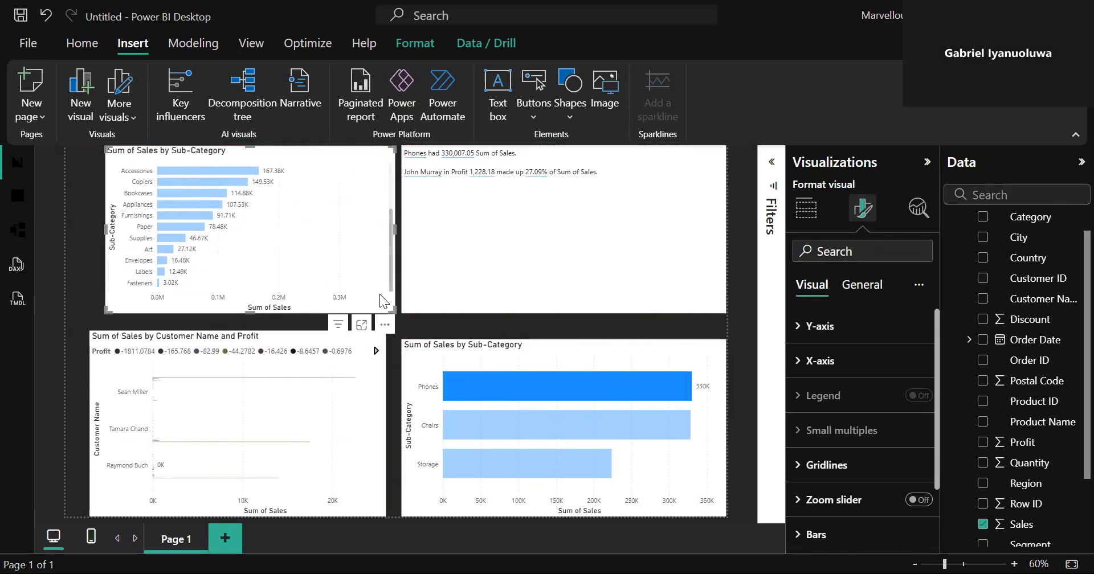
pyautogui.click(158, 286)
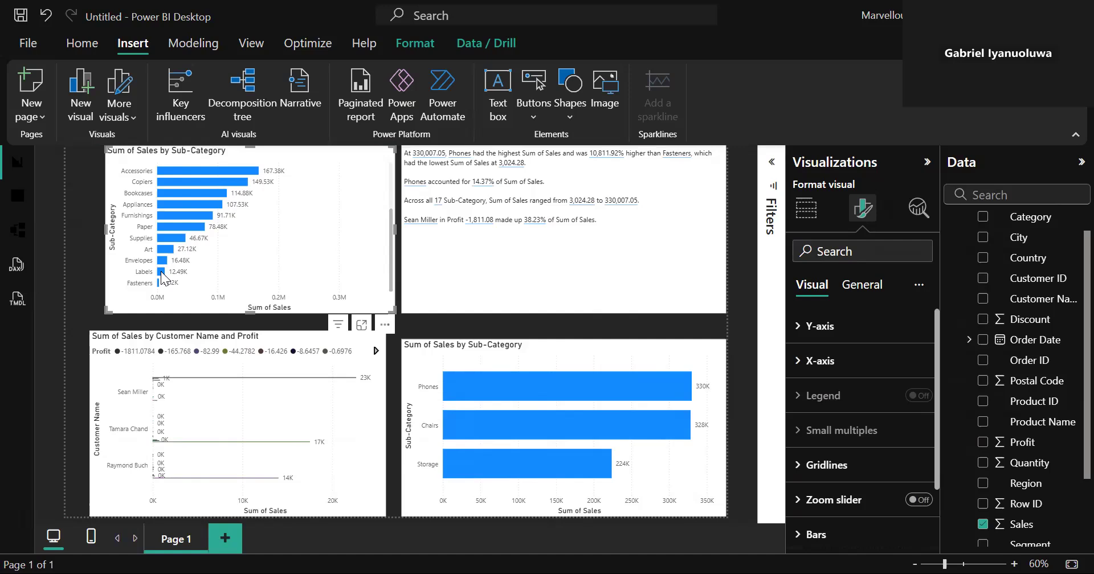
pyautogui.click(162, 273)
pyautogui.click(162, 273)
pyautogui.click(158, 283)
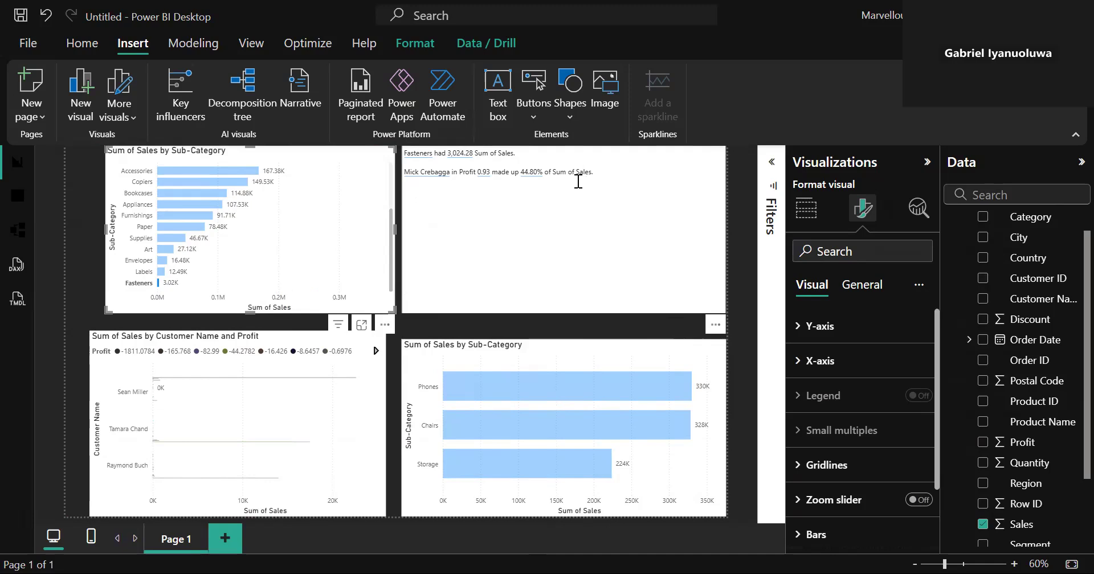
pyautogui.click(309, 209)
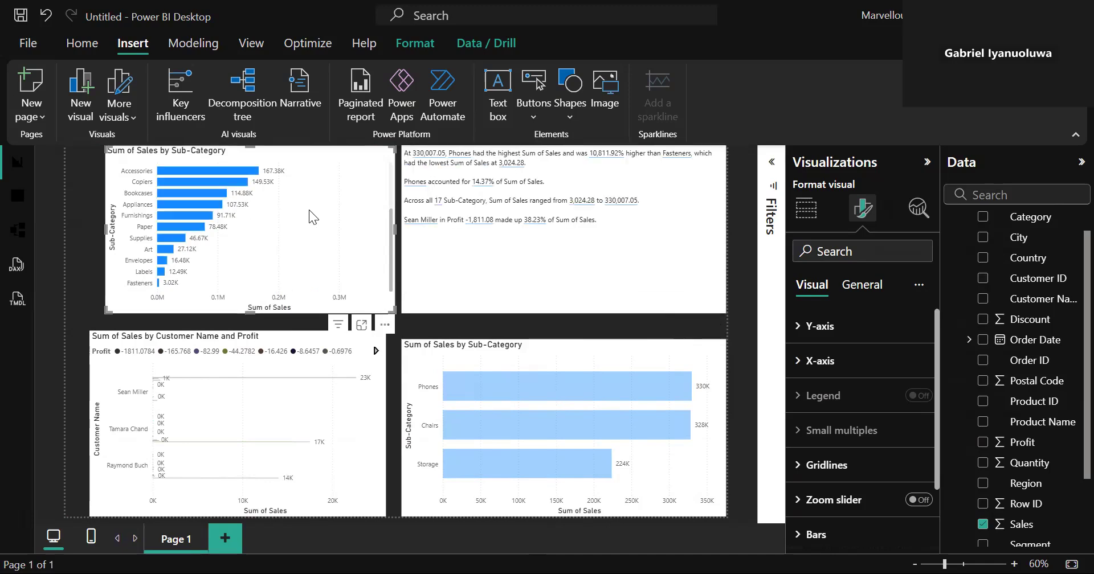
# - Cross-filter the page by the first customer's longest bar and name and the second customer's longest bar, clearing the selection at the end
pyautogui.click(216, 379)
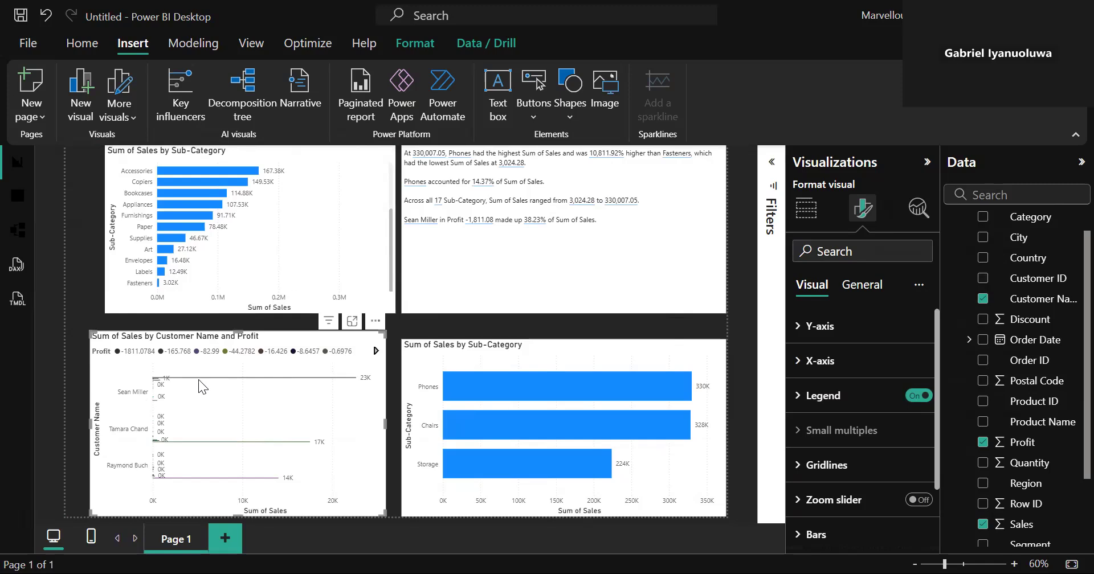
pyautogui.click(261, 377)
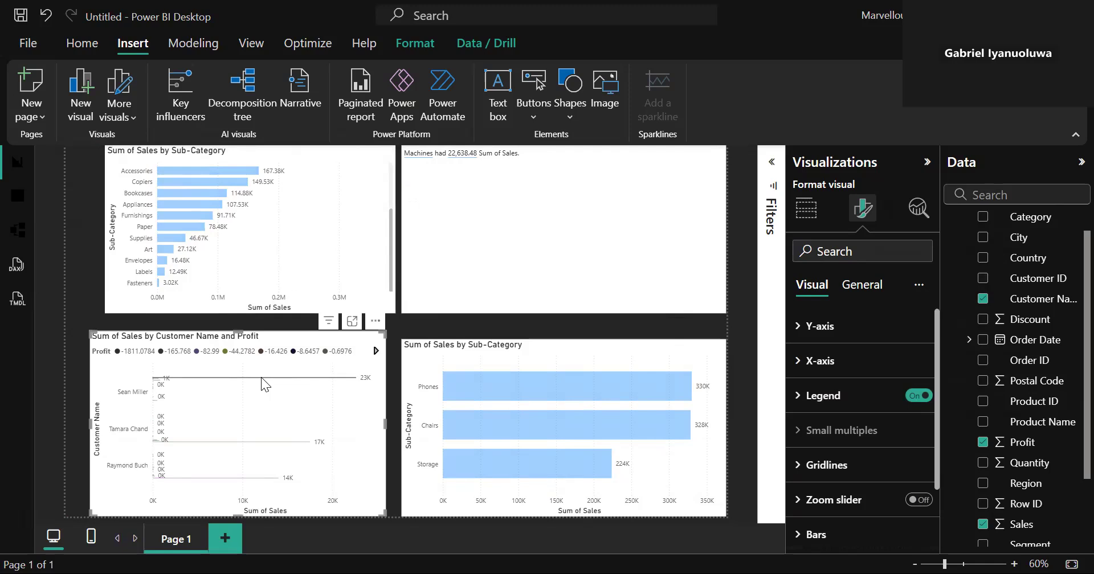
pyautogui.click(135, 392)
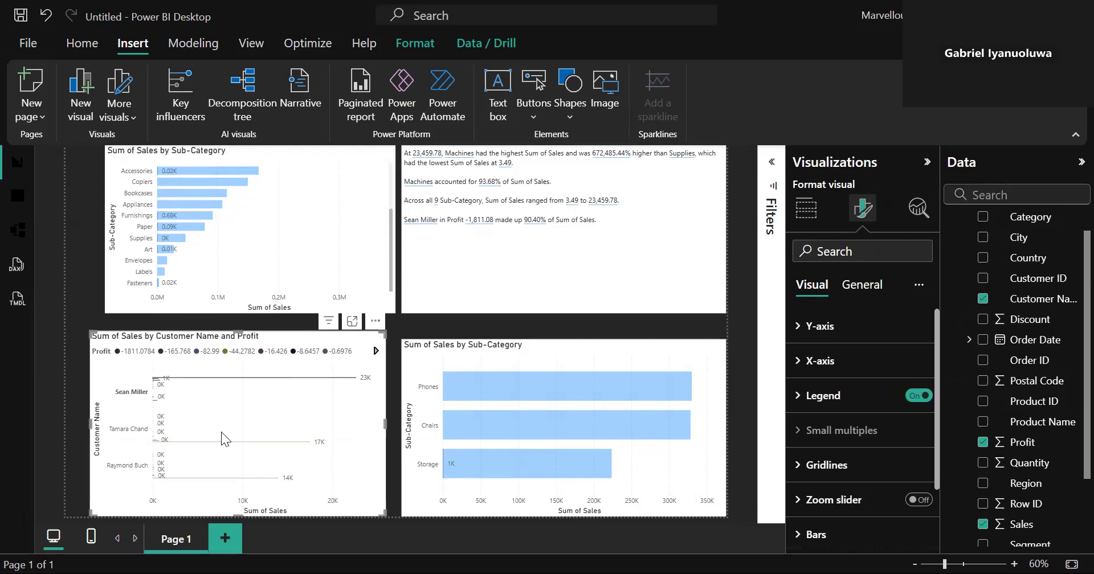
pyautogui.click(250, 438)
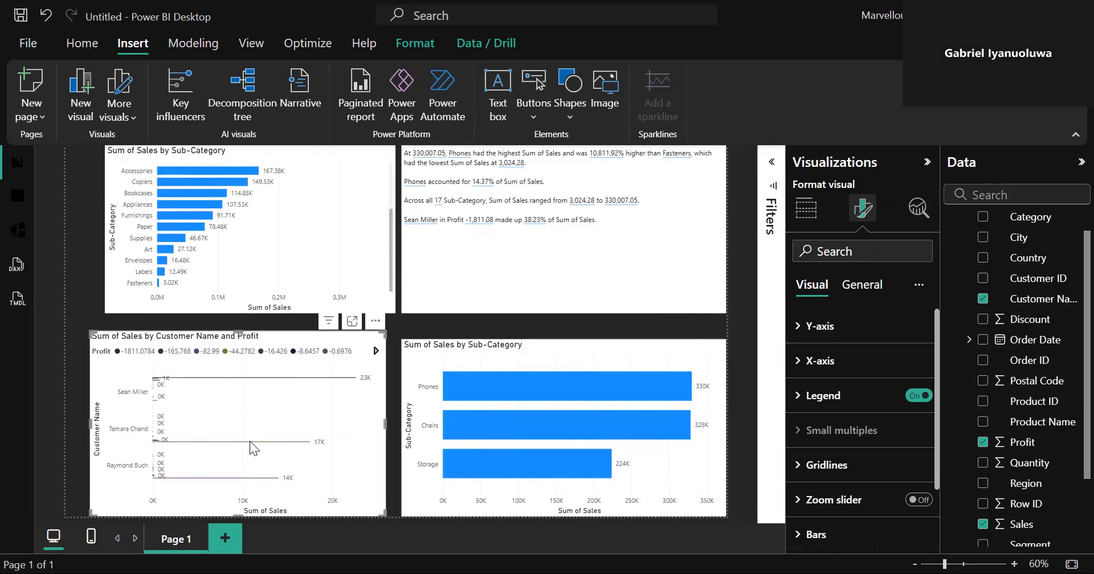
pyautogui.click(170, 441)
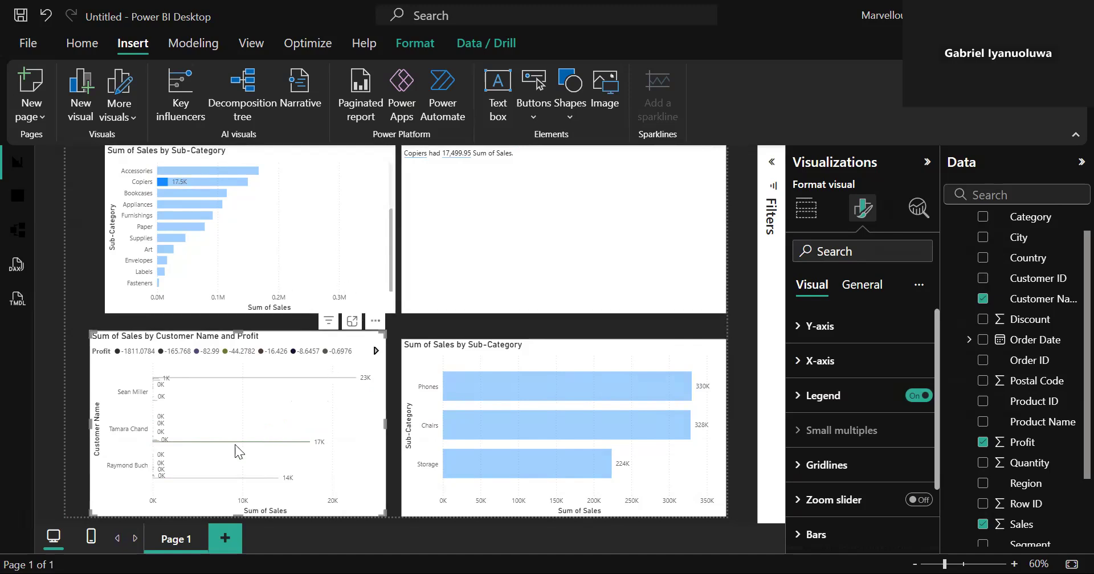
pyautogui.click(212, 479)
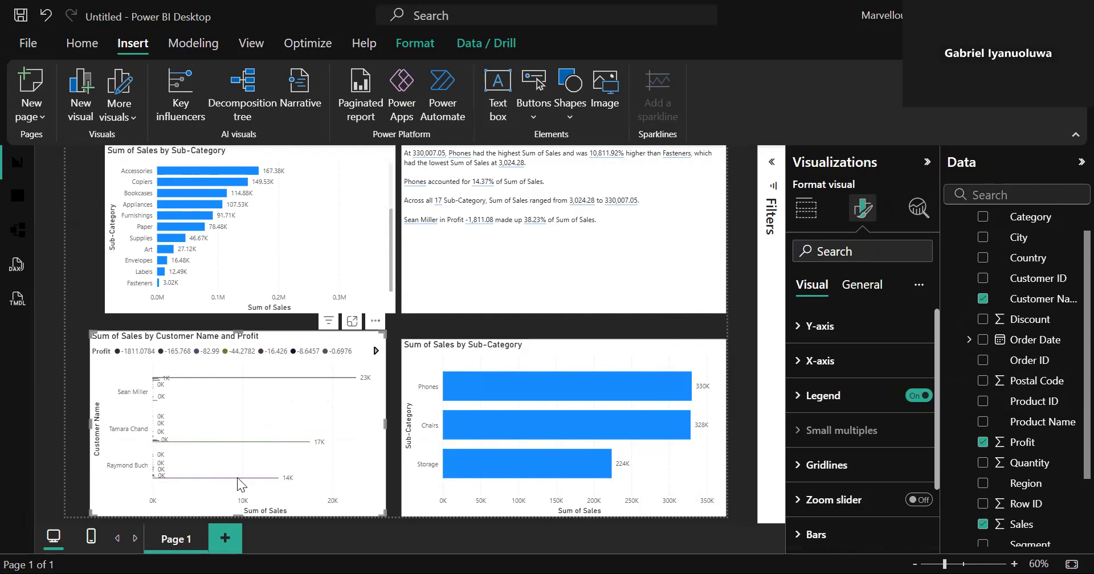
# - Cross-filter the page by Phones and then by Chairs in the lower Sum of Sales by Sub-Category chart
pyautogui.click(501, 388)
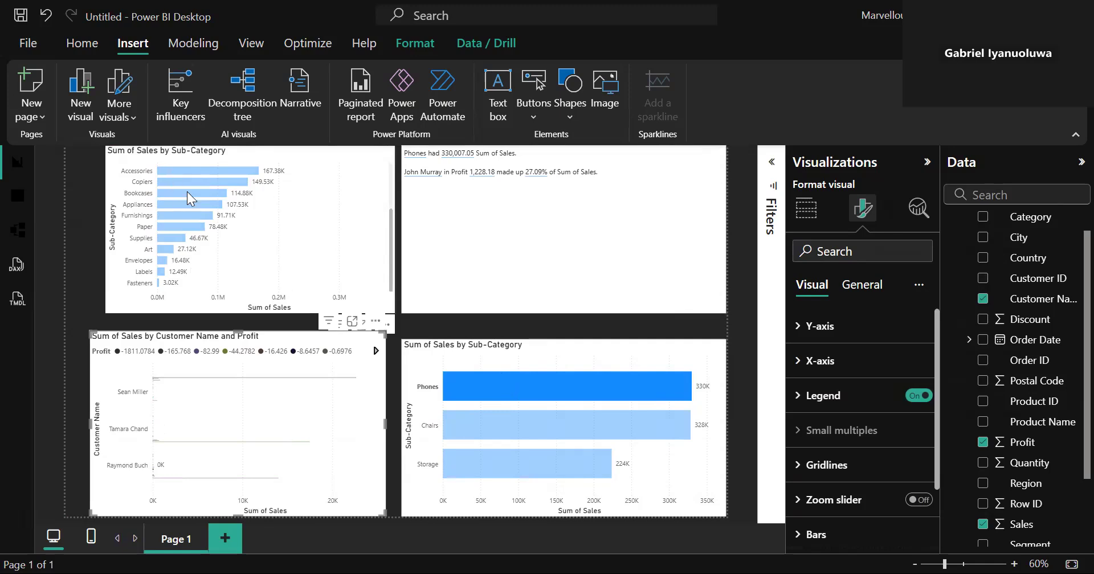
pyautogui.click(506, 432)
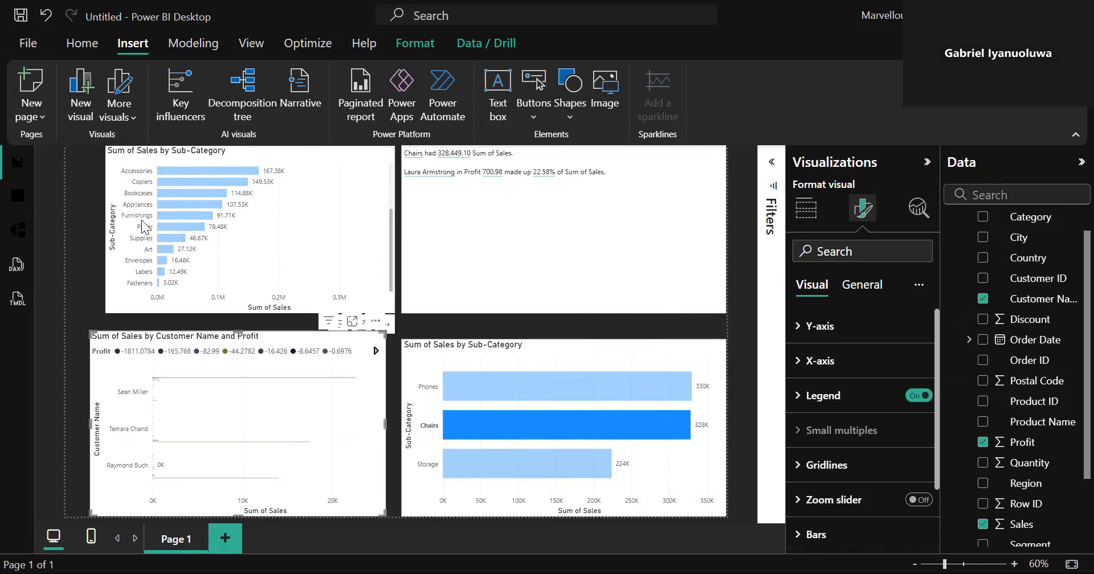
# - Delete the empty placeholder values above, between and below the two sentences in the narrative
pyautogui.click(449, 195)
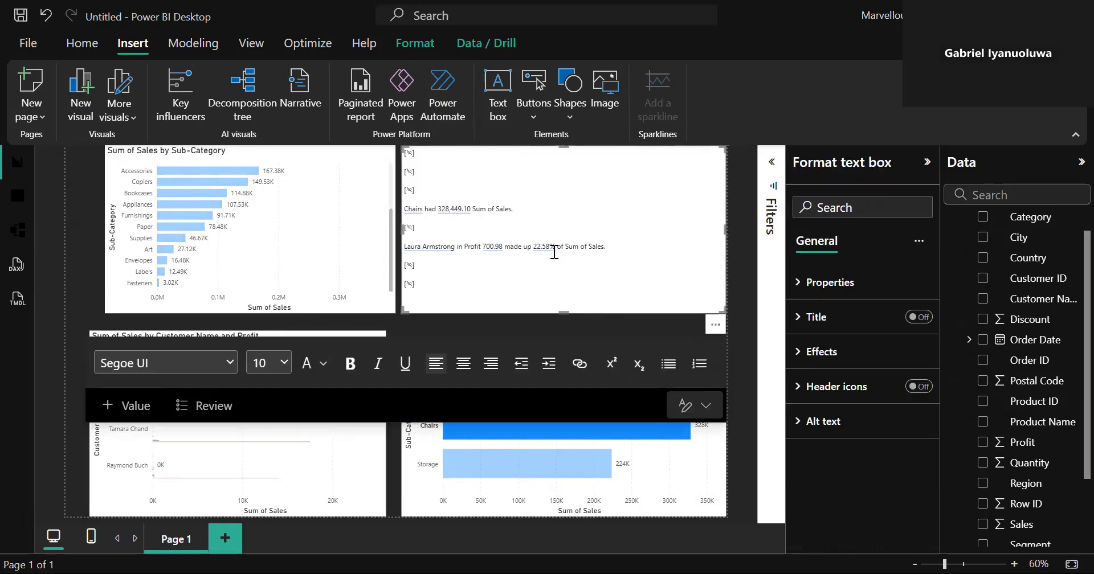
pyautogui.click(426, 185)
pyautogui.press('Delete')
pyautogui.scroll(-1, 426, 192)
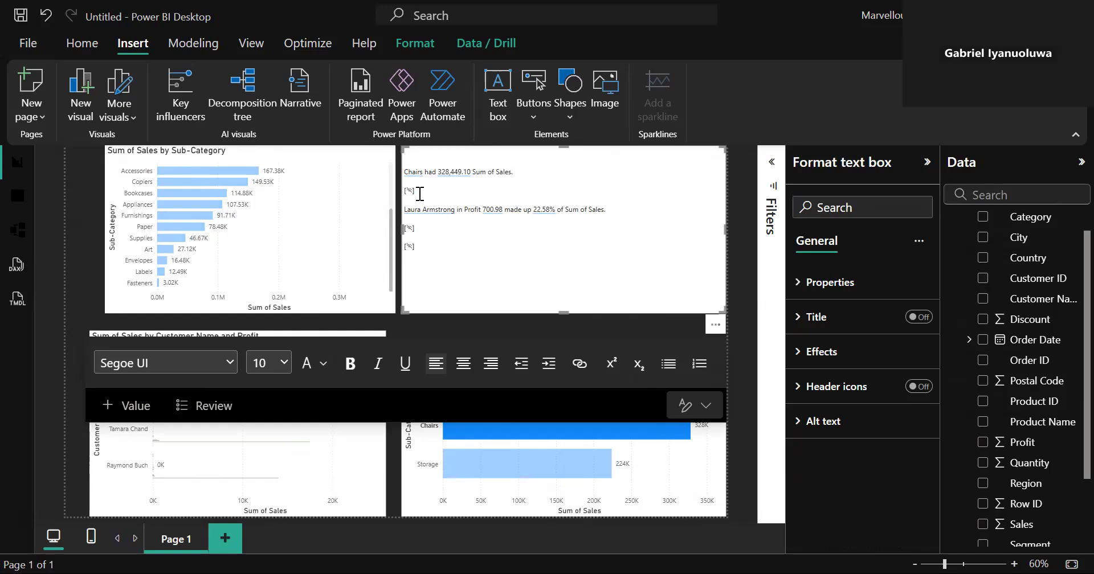
pyautogui.click(420, 194)
pyautogui.press('BackSpace')
pyautogui.press('BackSpace')
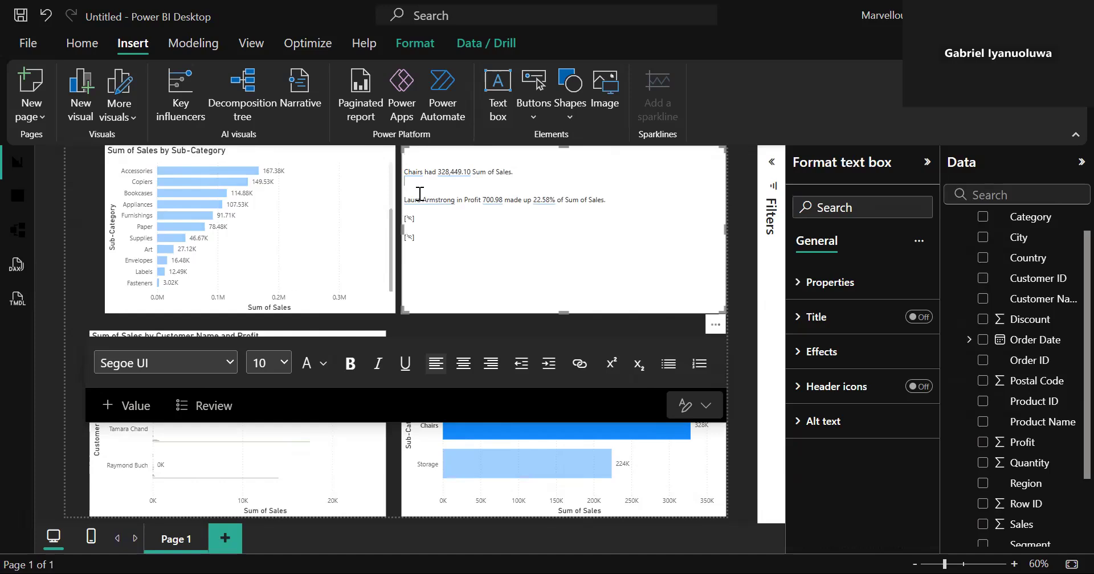
pyautogui.click(416, 239)
pyautogui.press('BackSpace')
pyautogui.press('BackSpace')
# - Add a narrative line reading "Total sales is" followed by a dynamic value calculated from Sales
pyautogui.write('Tiotal')
pyautogui.press('BackSpace')
pyautogui.press('BackSpace')
pyautogui.press('BackSpace')
pyautogui.write('otal sales is')
pyautogui.click(133, 404)
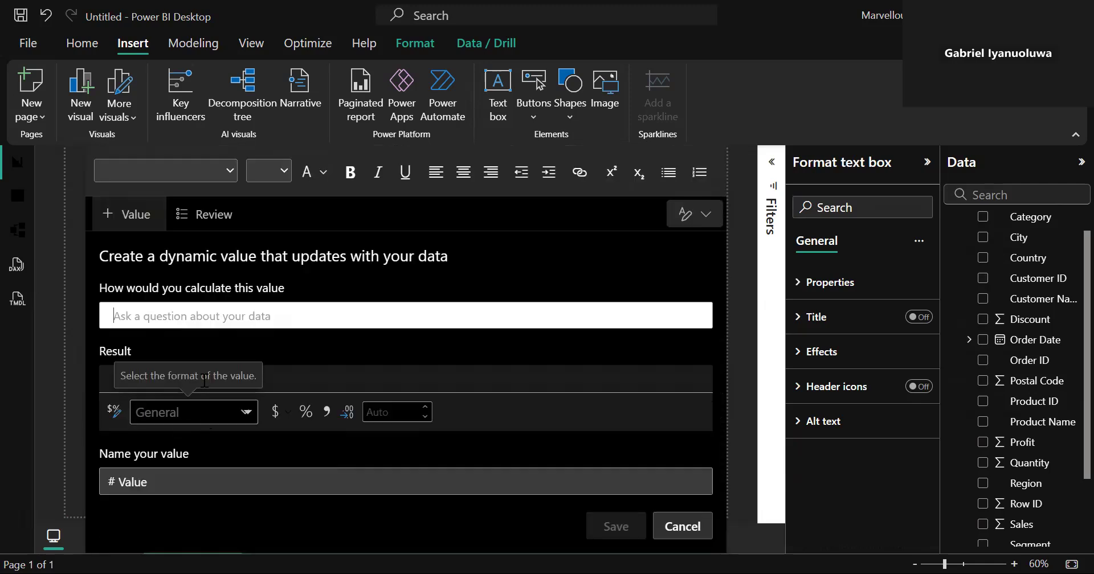
pyautogui.write('Sales')
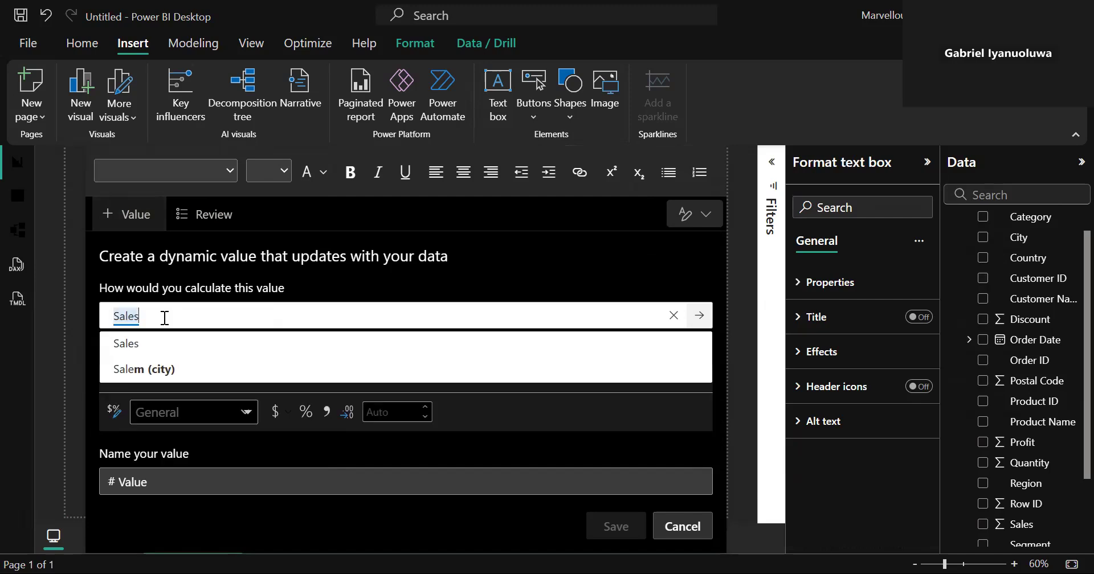
pyautogui.click(152, 342)
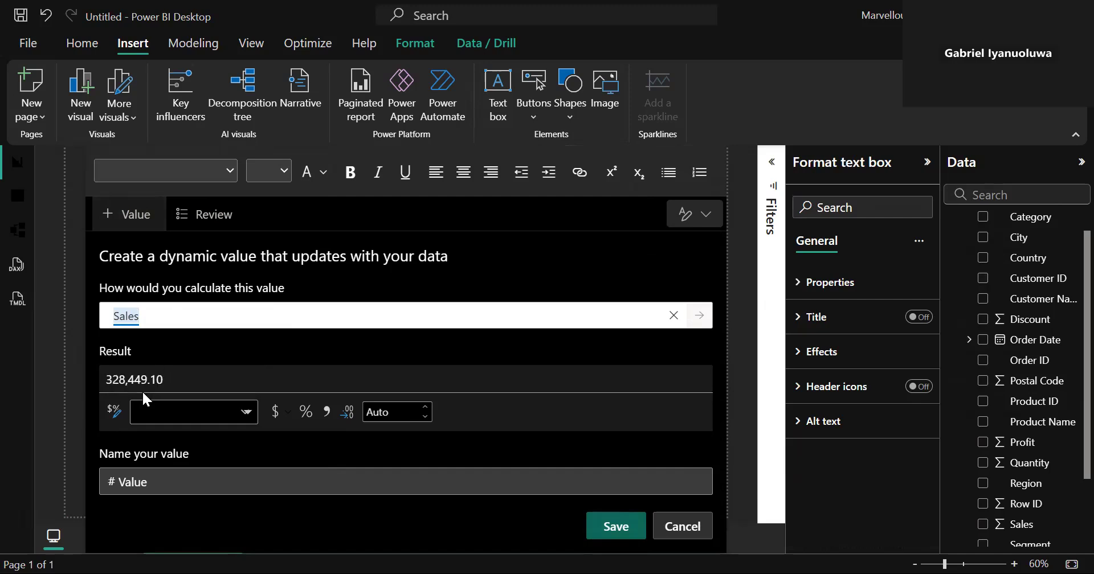
pyautogui.click(608, 526)
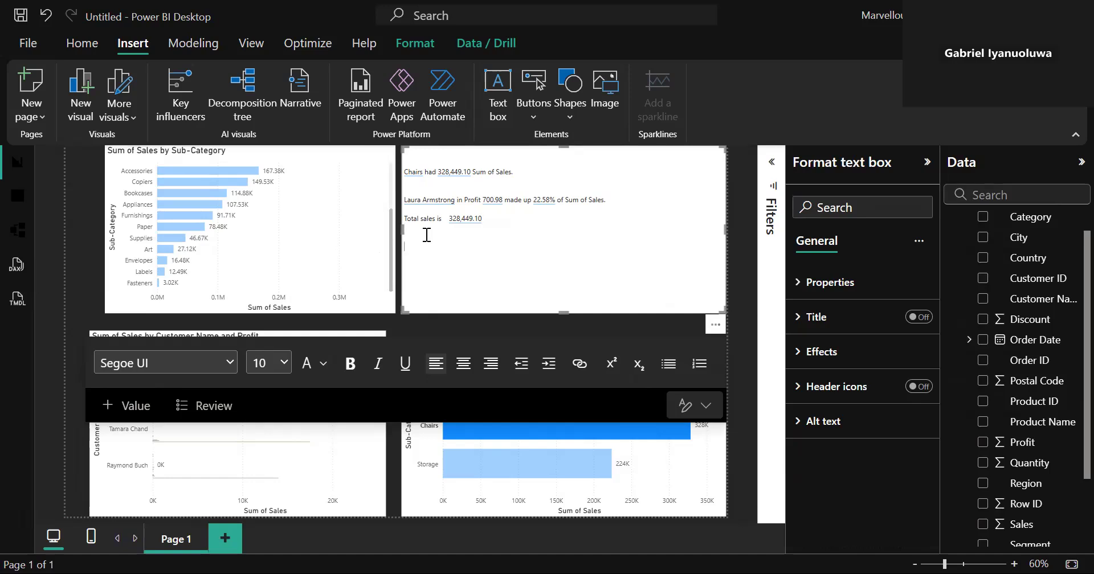
# - Add a narrative line reading "Total profit is" followed by a dynamic value calculated from profit
pyautogui.write('Total profit    is')
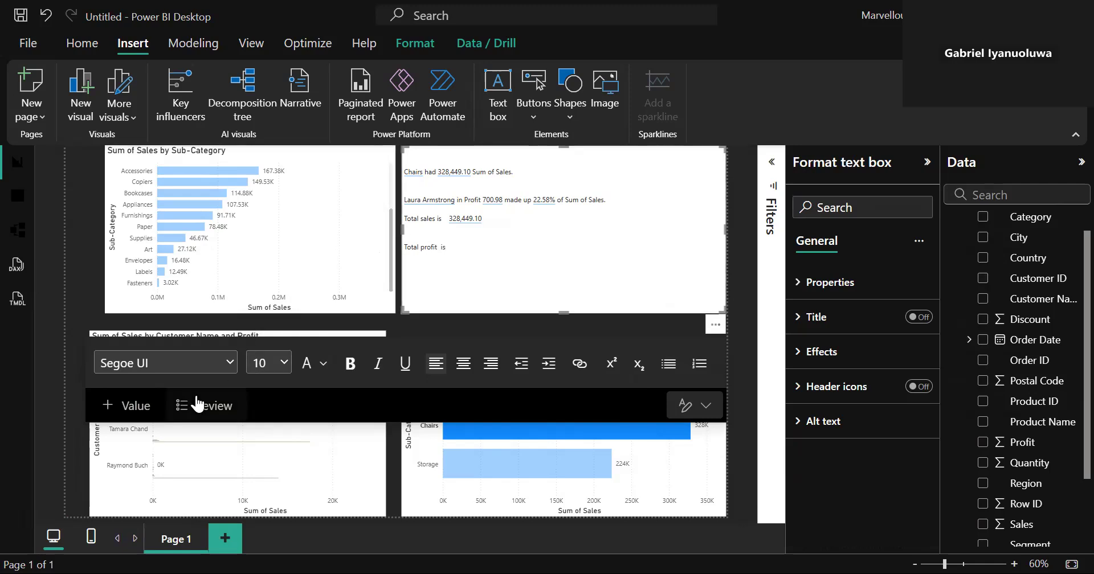
pyautogui.click(138, 405)
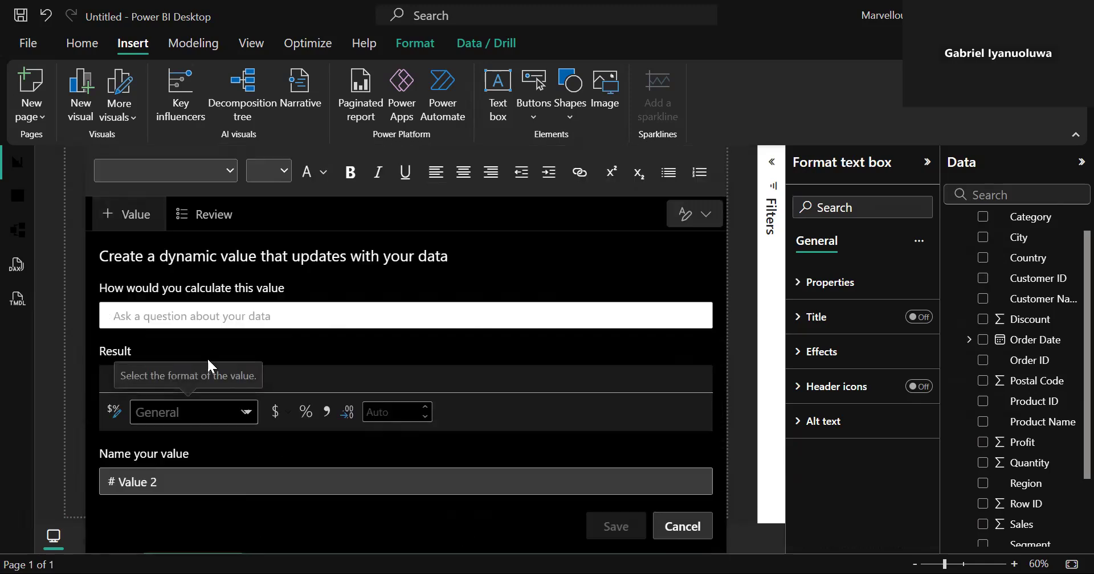
pyautogui.write('proi')
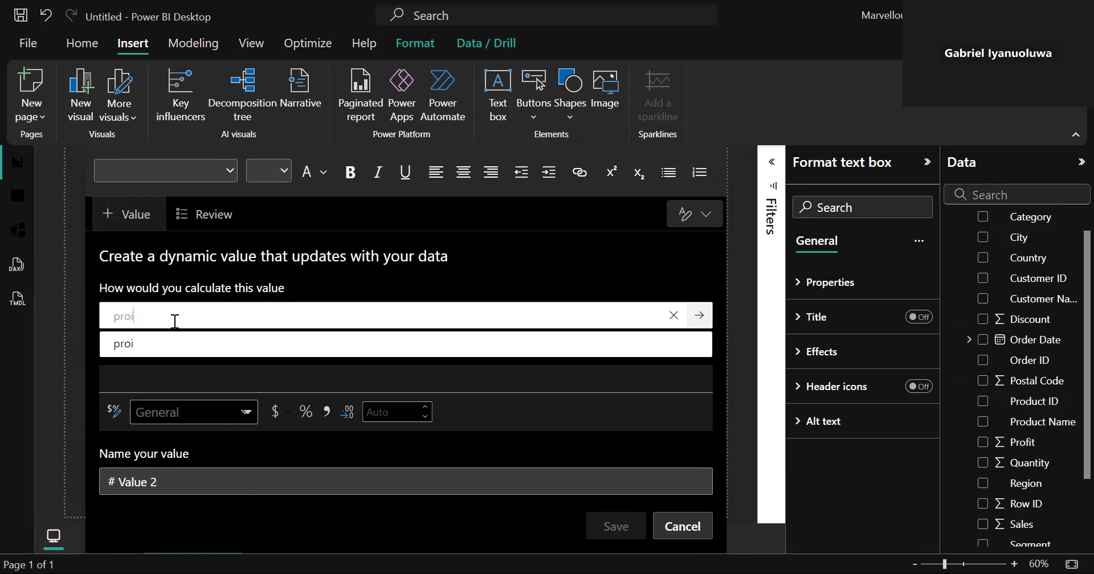
pyautogui.press('BackSpace')
pyautogui.write('fit')
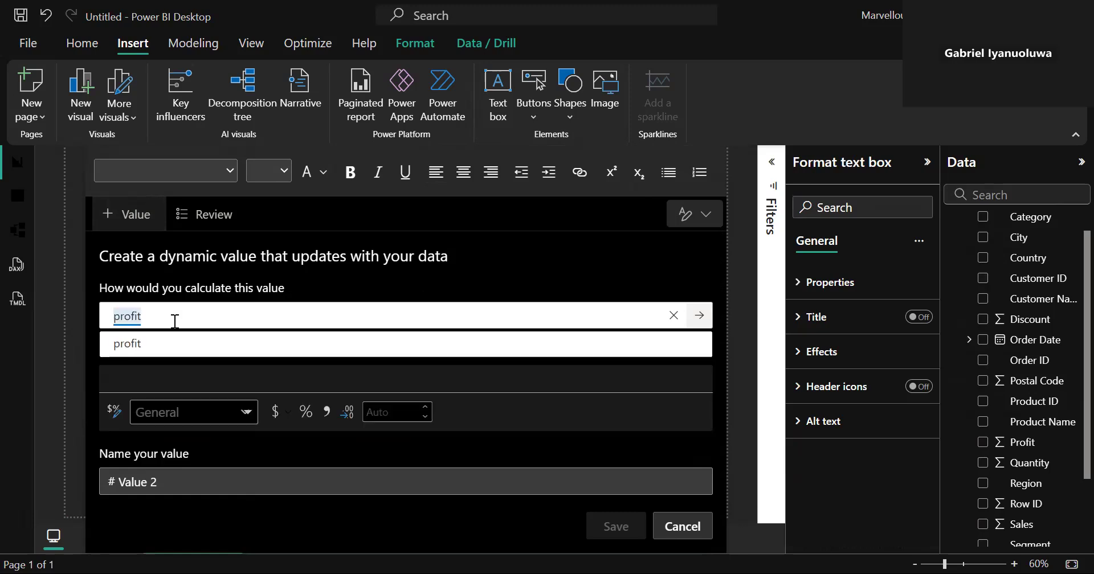
pyautogui.press('Return')
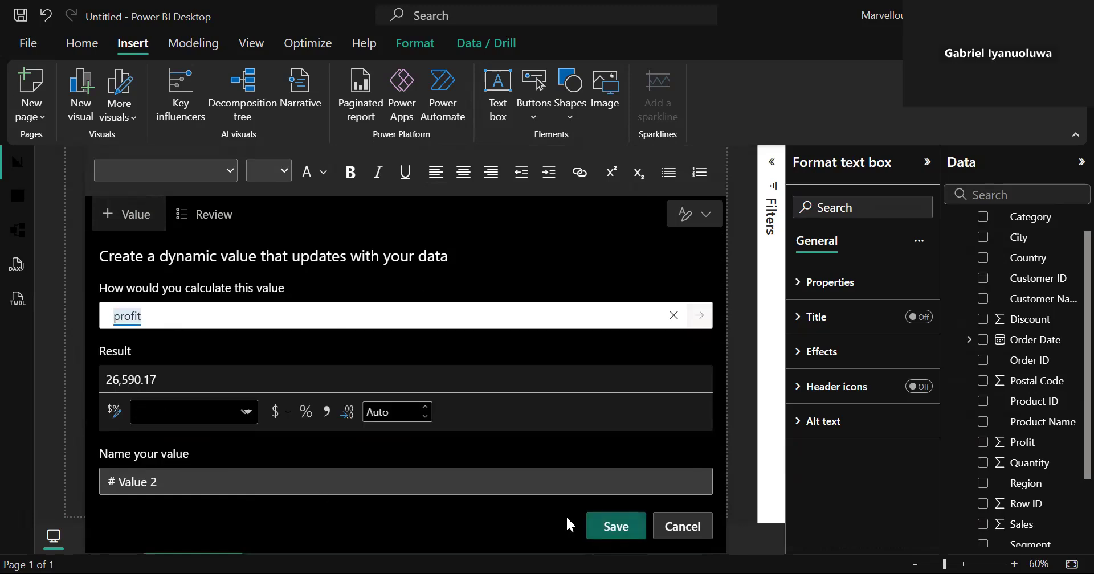
pyautogui.click(623, 525)
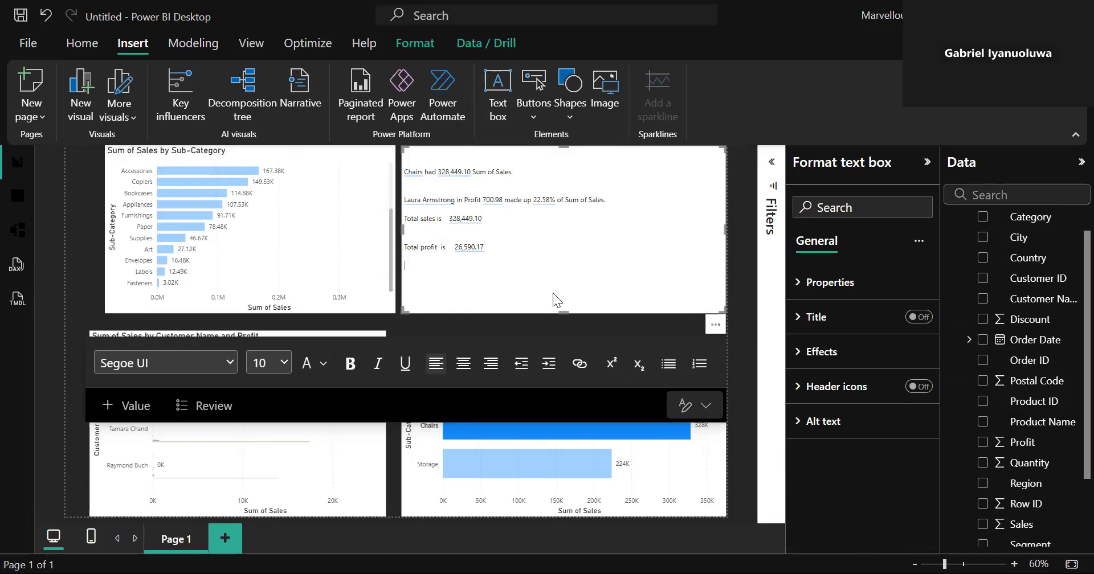
# - Add a narrative line reading "Top customer by profit is" followed by a dynamic value calculated as "Top customer name by profit"
pyautogui.write('Top custom,er')
pyautogui.press('BackSpace')
pyautogui.write('er by profit  is')
pyautogui.click(133, 411)
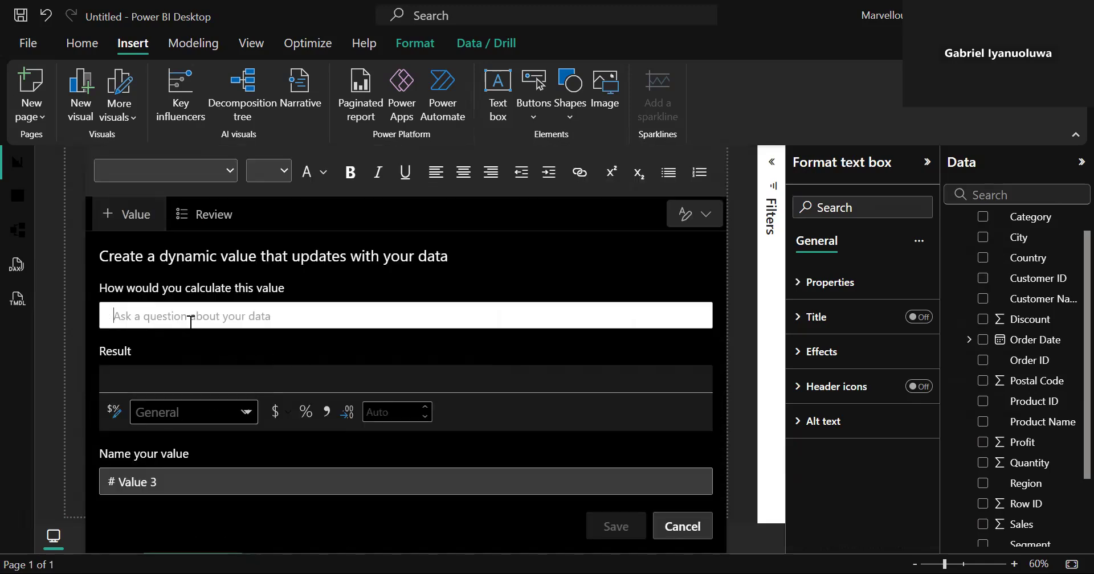
pyautogui.write('Top')
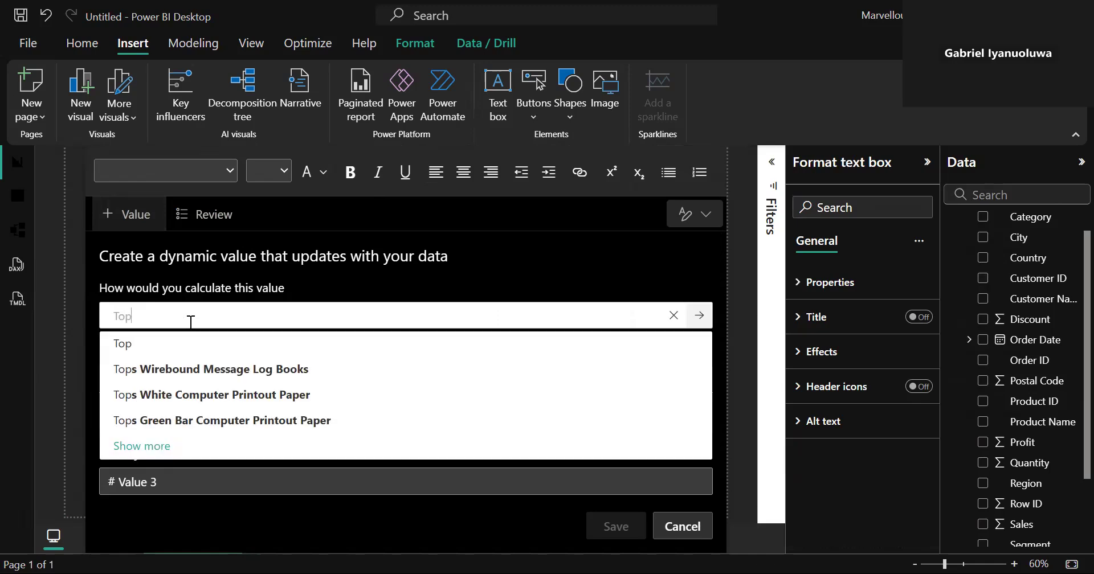
pyautogui.write(' cus')
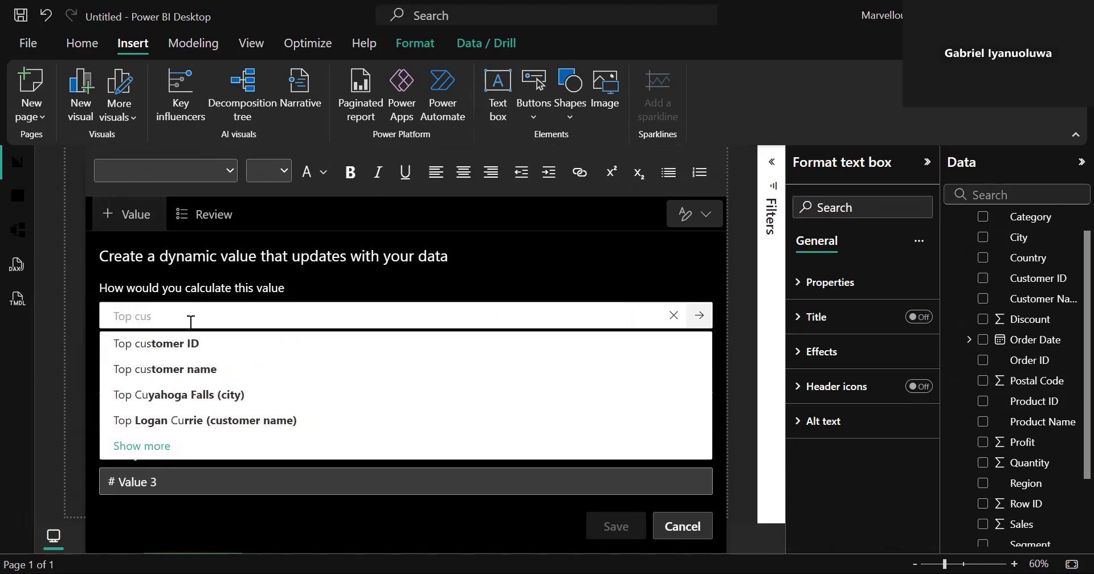
pyautogui.click(194, 370)
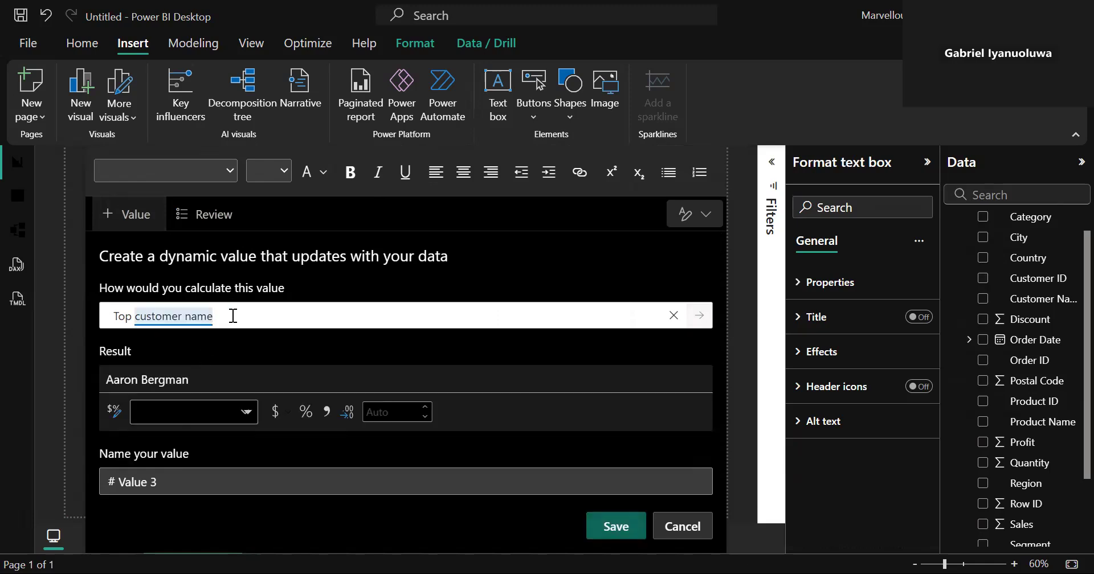
pyautogui.write('by profiu')
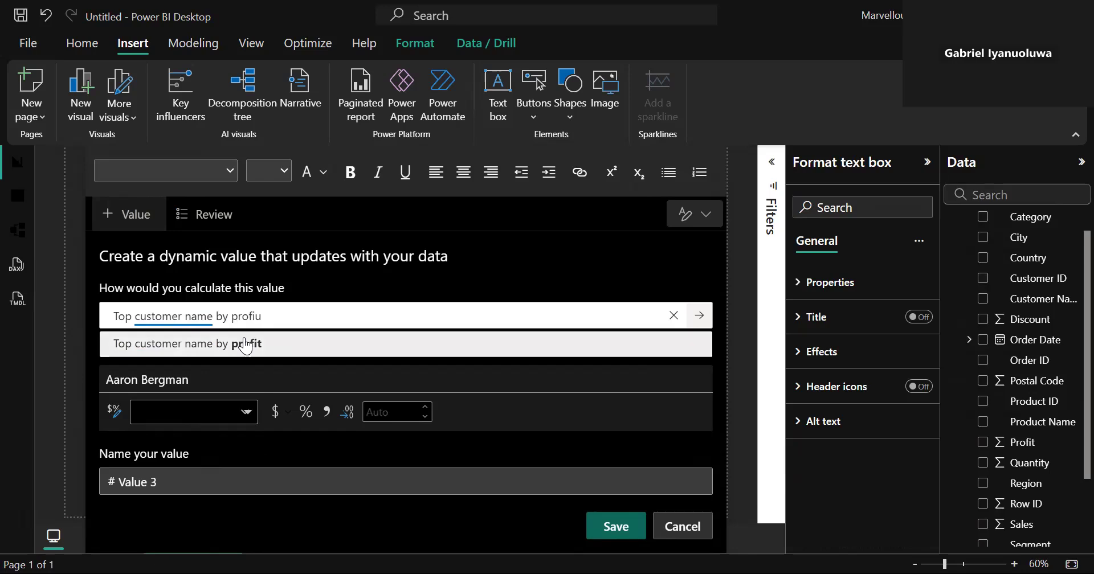
pyautogui.click(244, 343)
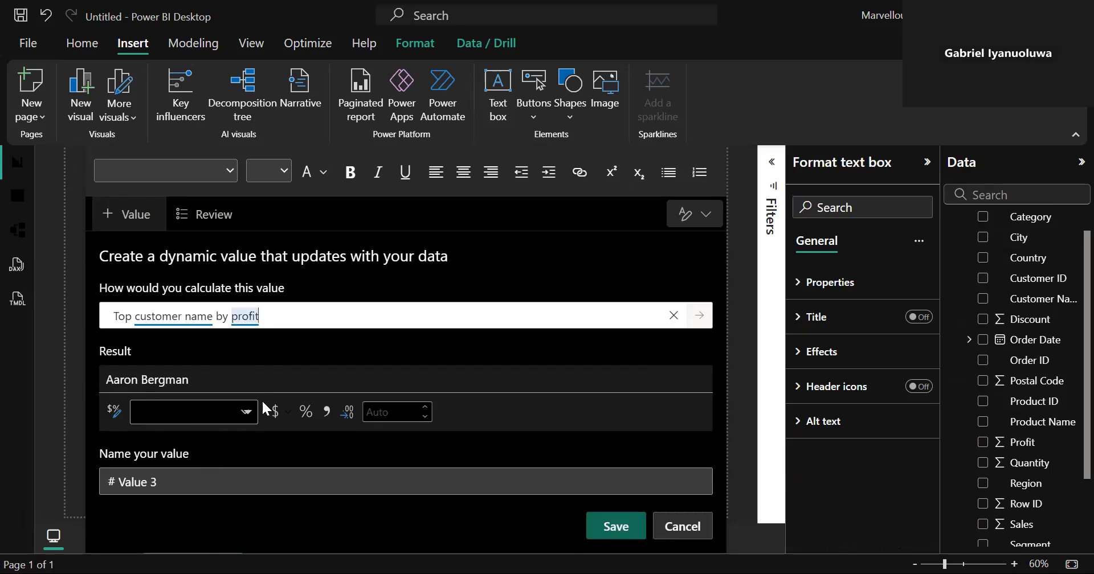
pyautogui.click(616, 525)
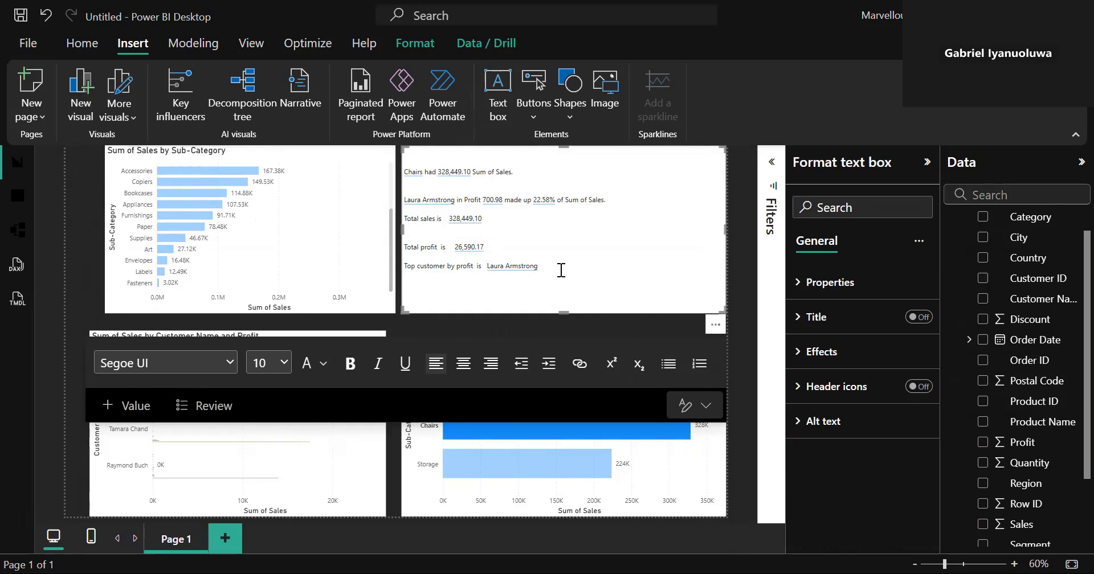
# - Add a narrative line for the top customer by sales with a dynamic value calculated as "Top customer name by sales"
pyautogui.write('op ')
pyautogui.write('Custo')
pyautogui.write('omer ')
pyautogui.write('by sal')
pyautogui.write('is')
pyautogui.click(128, 405)
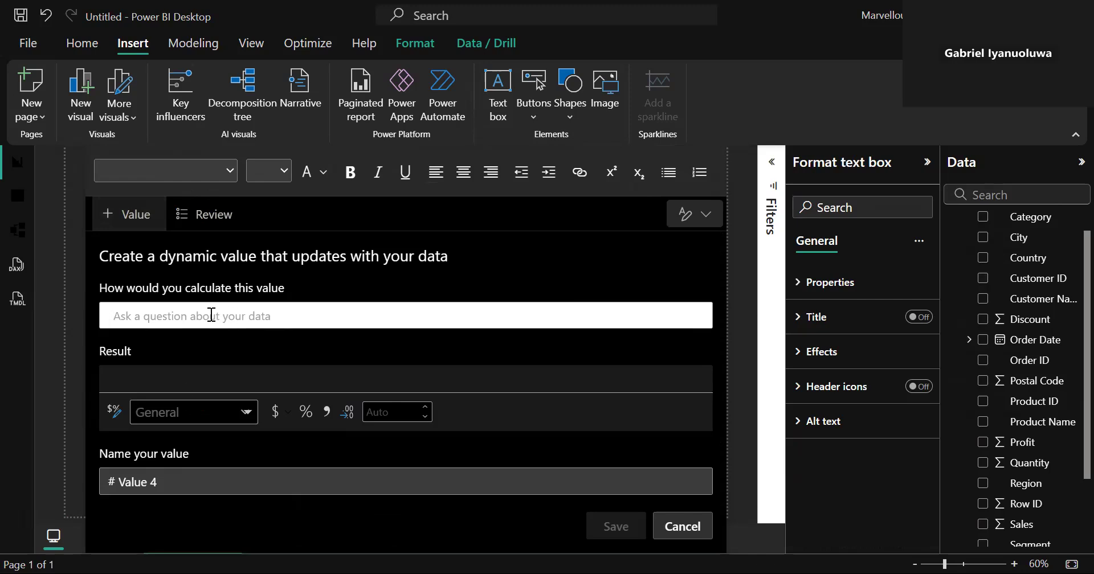
pyautogui.write('Top ')
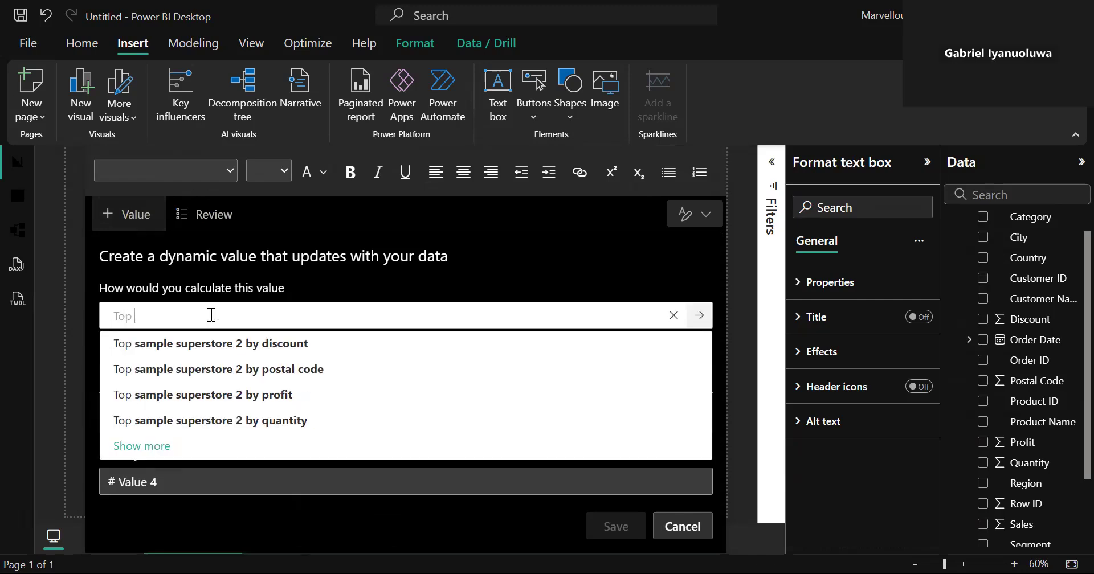
pyautogui.write('cus')
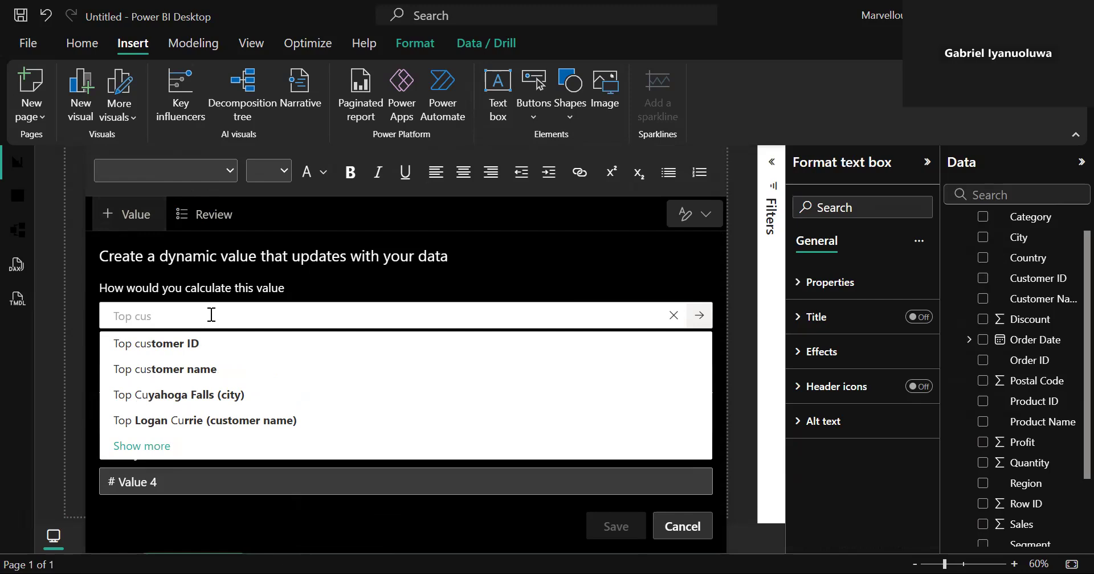
pyautogui.click(175, 369)
pyautogui.write('by sales')
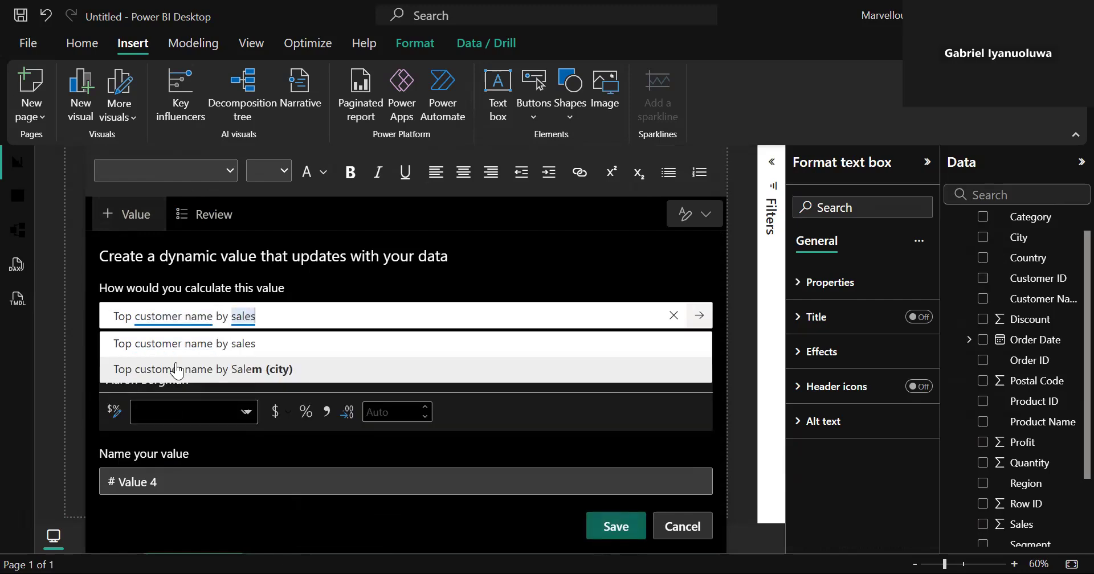
pyautogui.press('Return')
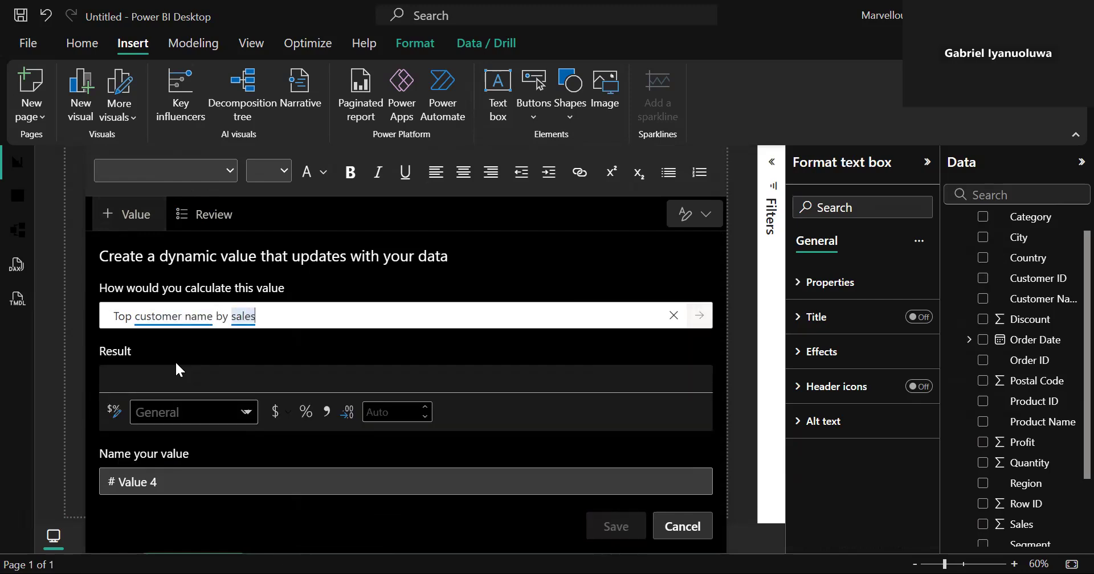